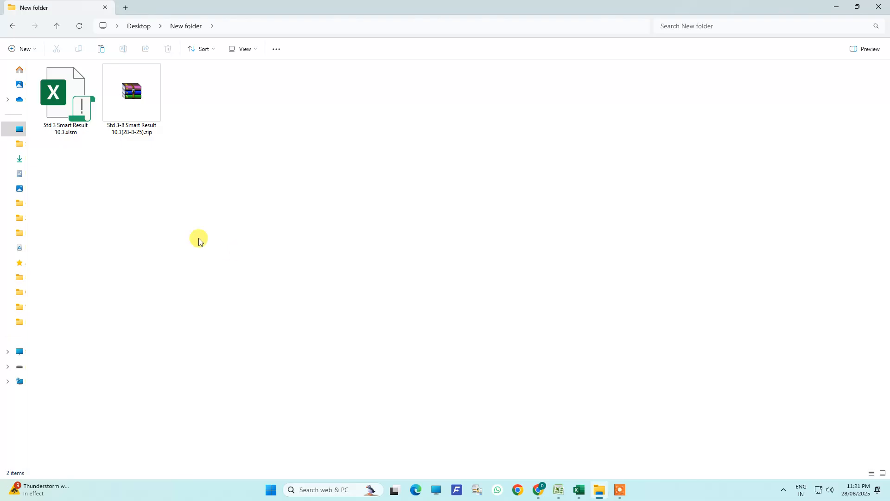
Open the Std 3-8 Smart Result 10.3(28-8-25).zip archive and install its Hind Vadodara Regular font, replacing the installed copy
left_click(132, 108)
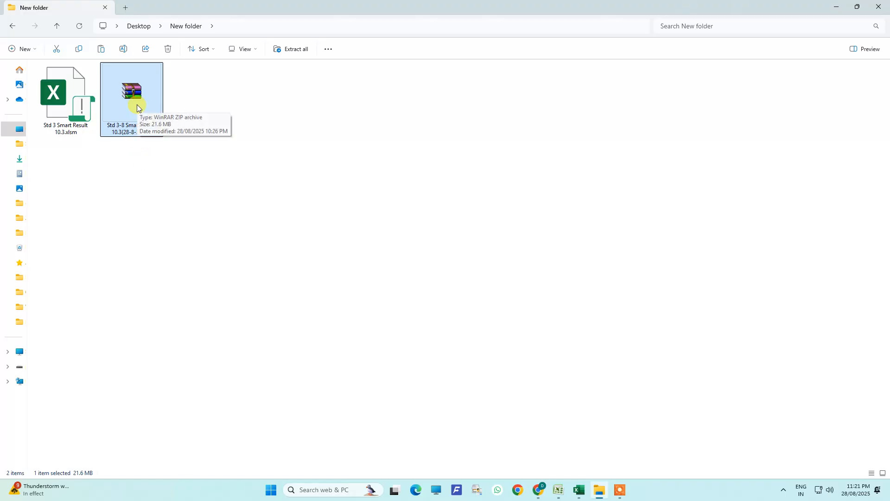
double_click(137, 108)
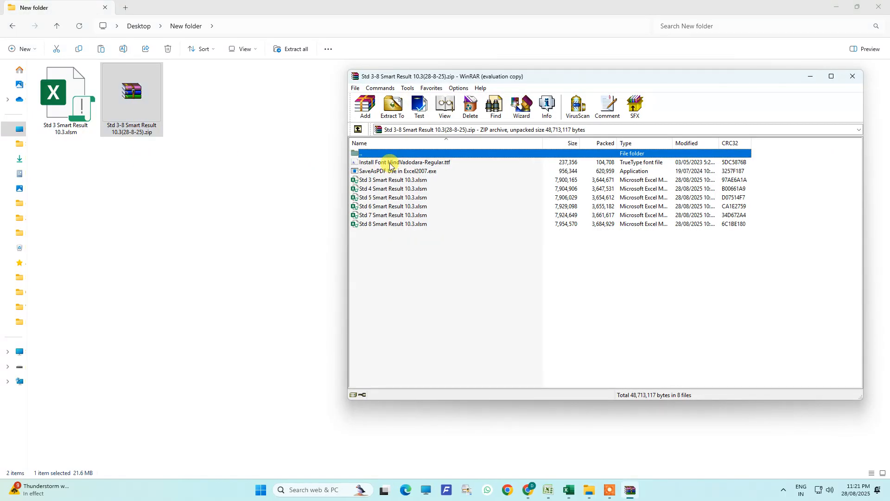
left_click(383, 163)
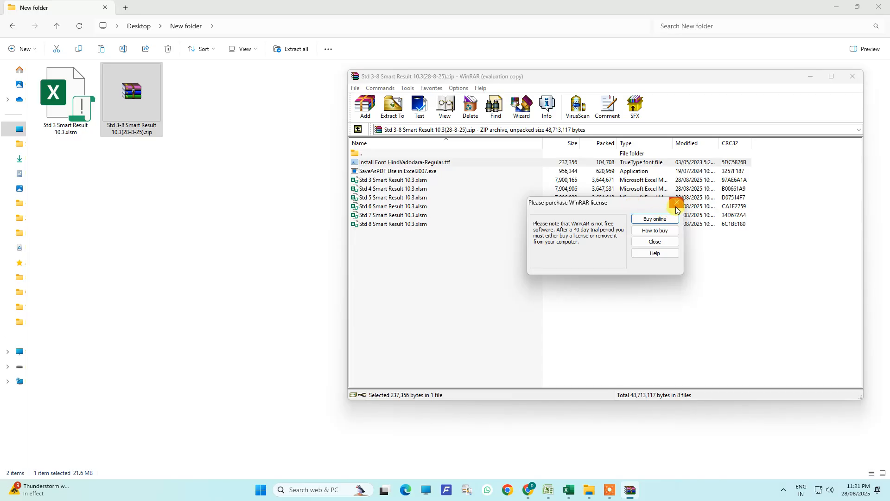
left_click(675, 207)
double_click(387, 163)
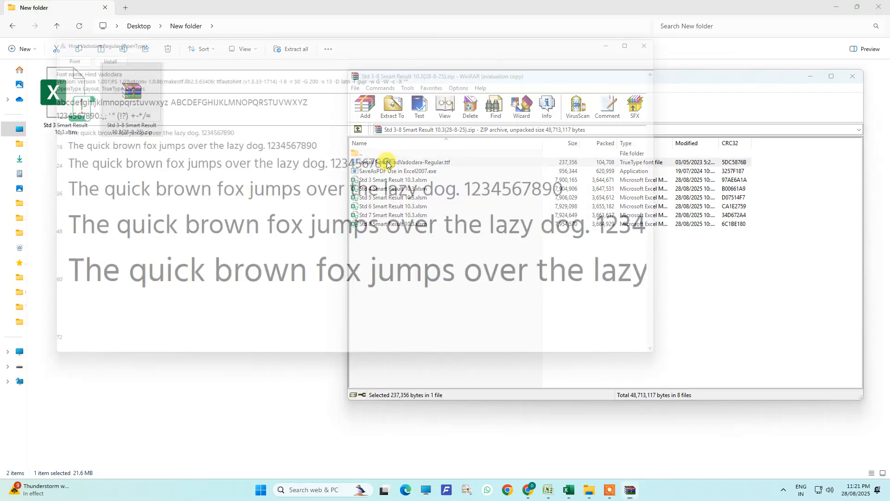
left_click(101, 54)
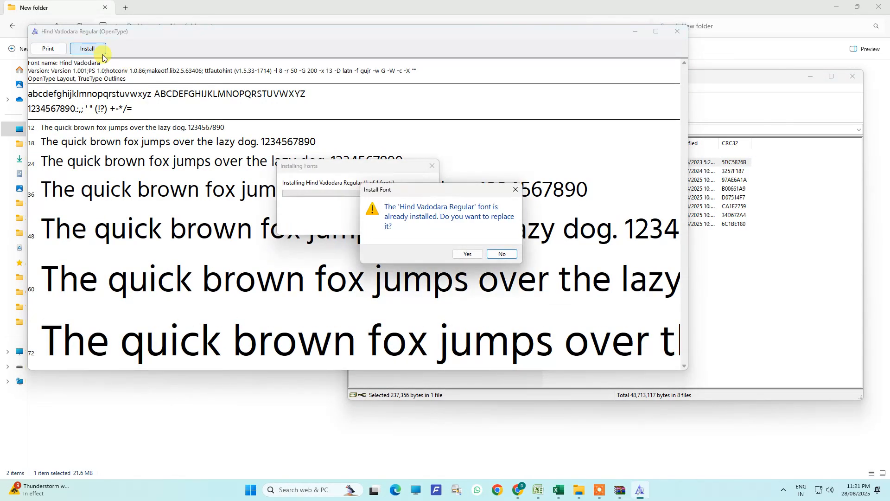
left_click(470, 254)
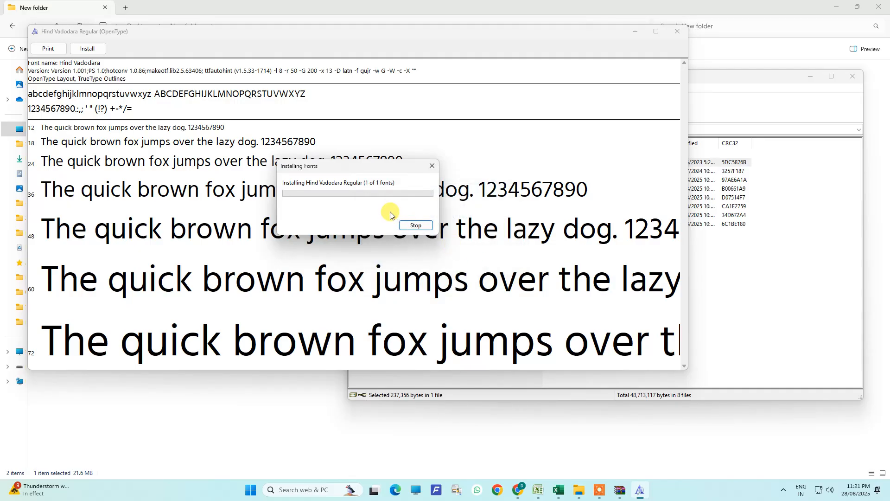
left_click(676, 31)
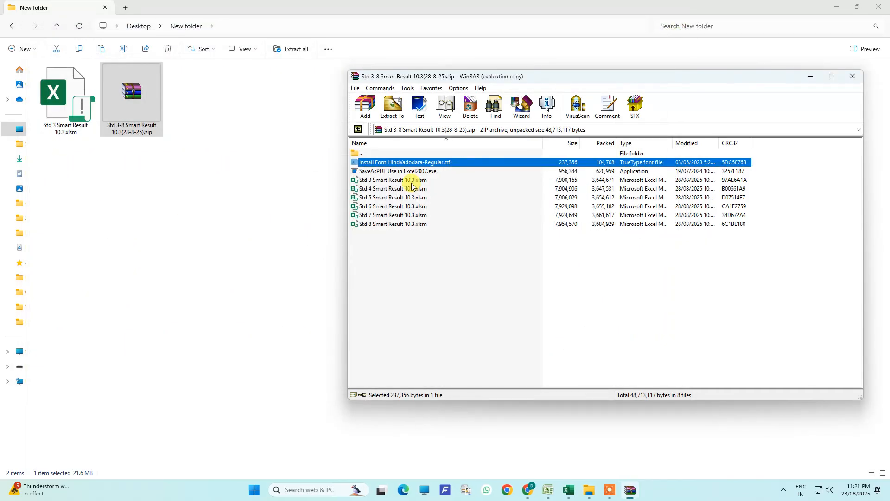
Extract the Std 3 to Std 8 Smart Result workbooks from the archive into New folder, without replacing the existing Std 3 file
left_click(386, 172)
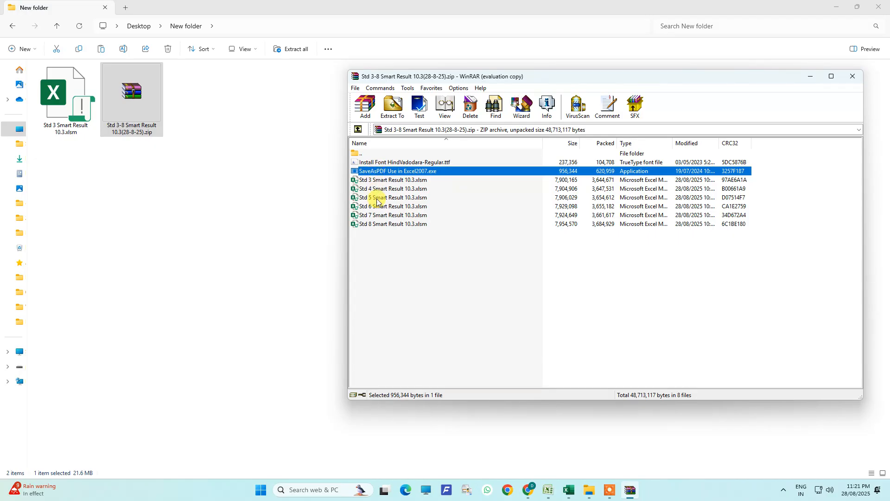
left_click_drag(392, 246, 160, 184)
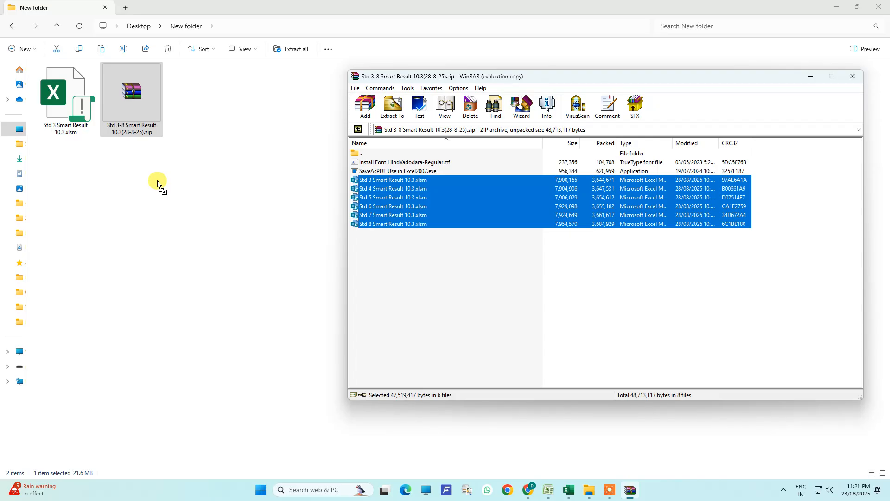
left_click_drag(158, 184, 155, 183)
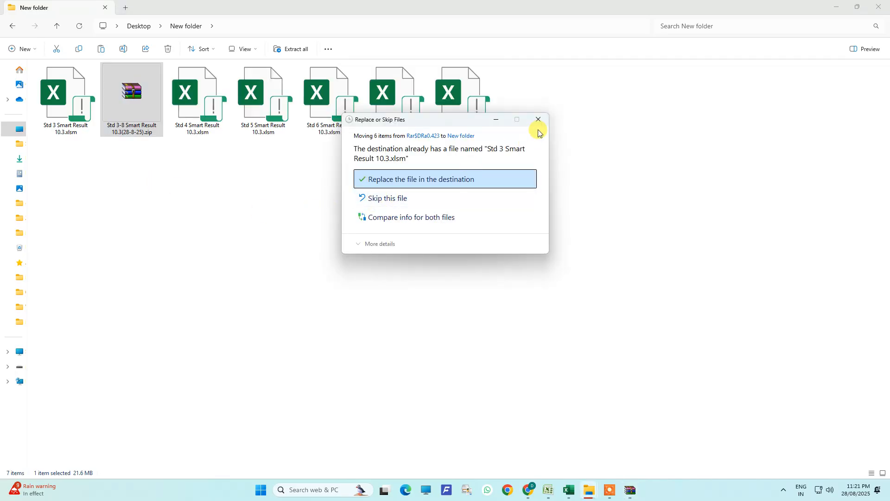
left_click(538, 119)
left_click(455, 242)
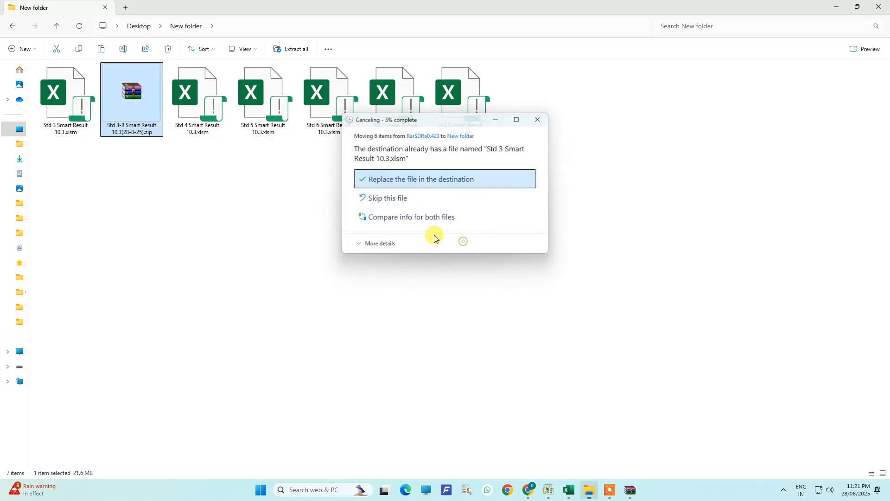
left_click(279, 196)
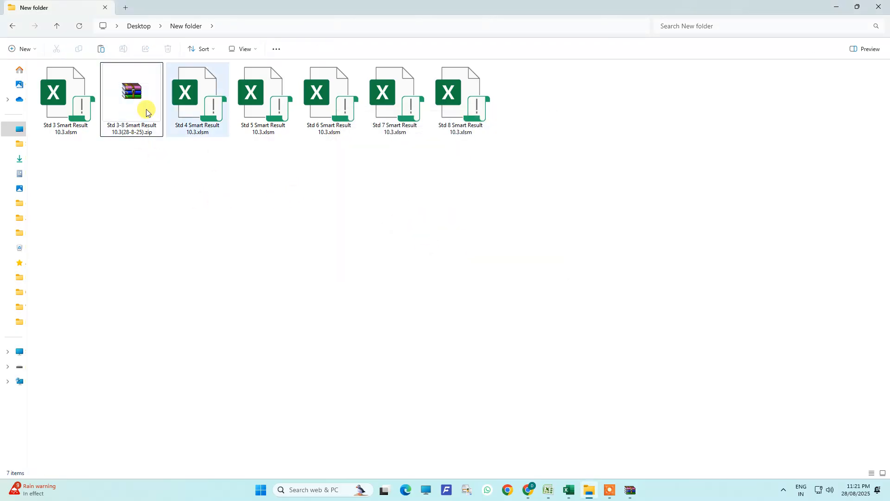
Create a folder named std3 in New folder
left_click(21, 48)
left_click(30, 64)
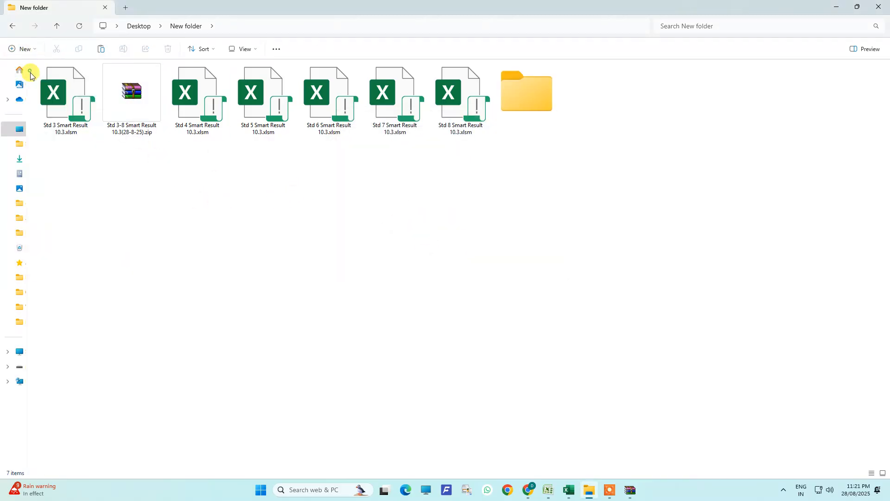
type("std3")
left_click(160, 202)
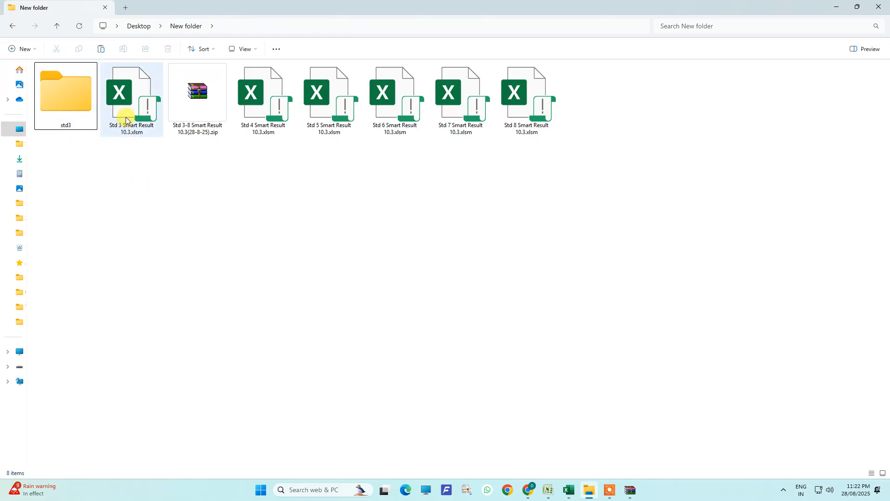
Try to move Std 3 Smart Result 10.3.xlsm into the std3 folder
left_click(65, 124)
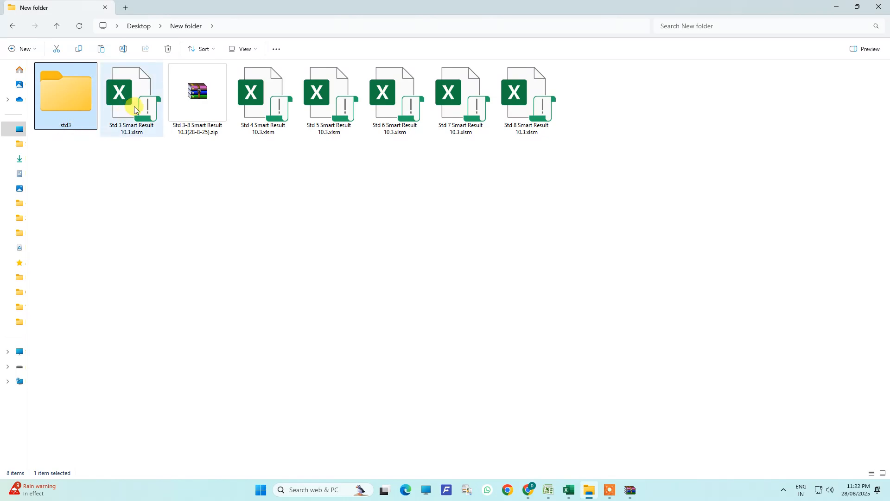
left_click_drag(134, 108, 68, 109)
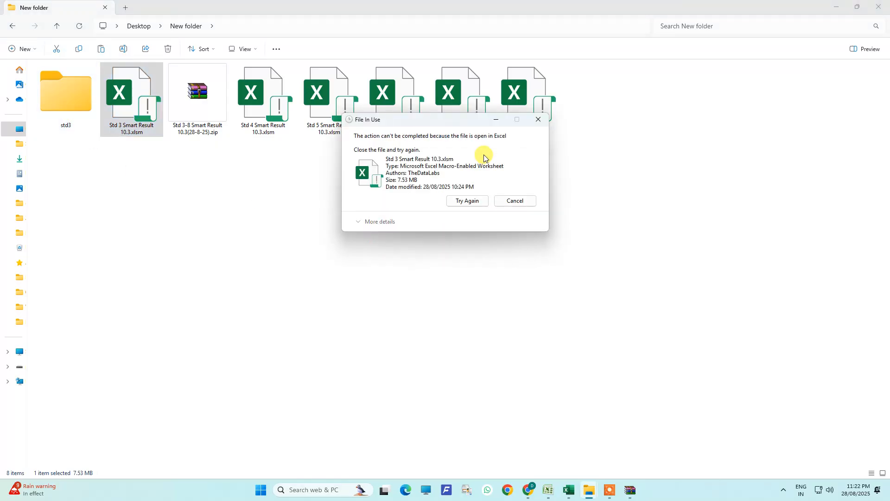
left_click(513, 204)
left_click(499, 240)
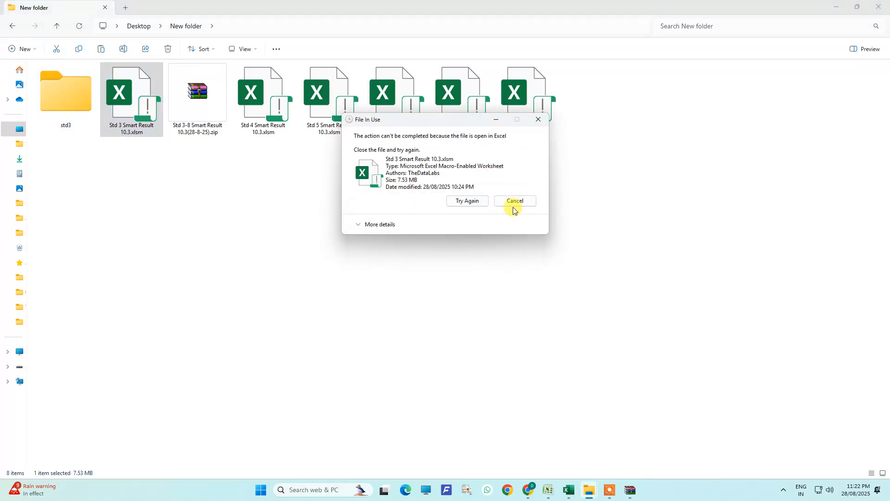
left_click(514, 205)
Create a folder named std4 and move Std 4 Smart Result 10.3.xlsm into it
left_click(18, 49)
left_click(36, 74)
key("BackSpace")
type("std4")
left_click(189, 185)
left_click_drag(320, 114, 131, 120)
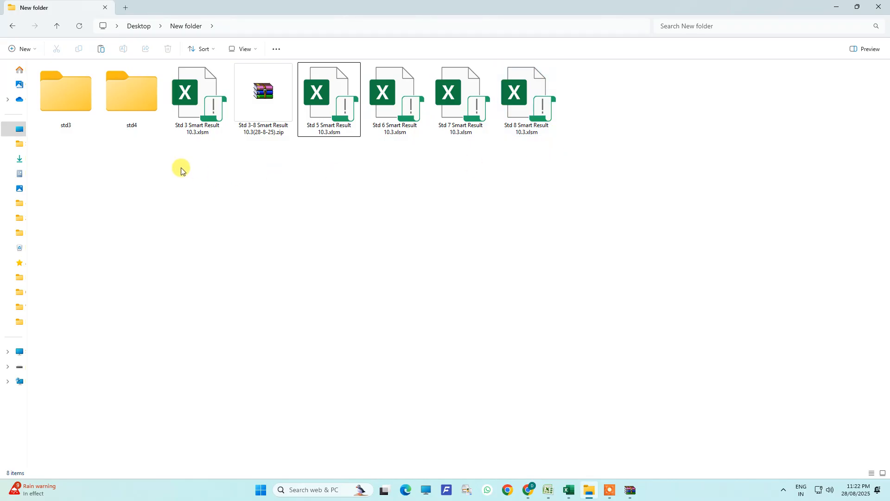
Check the contents of the std4 folder and return to New folder
double_click(127, 93)
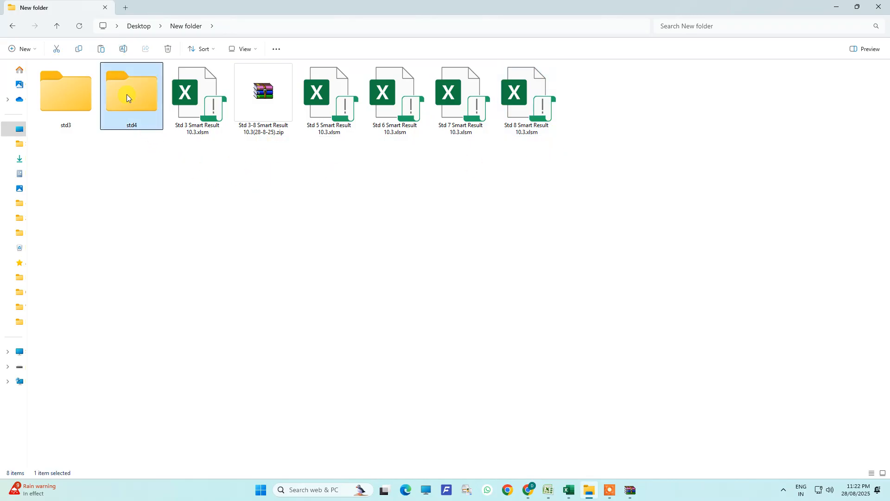
scroll(134, 139, "up", 4, "ctrl")
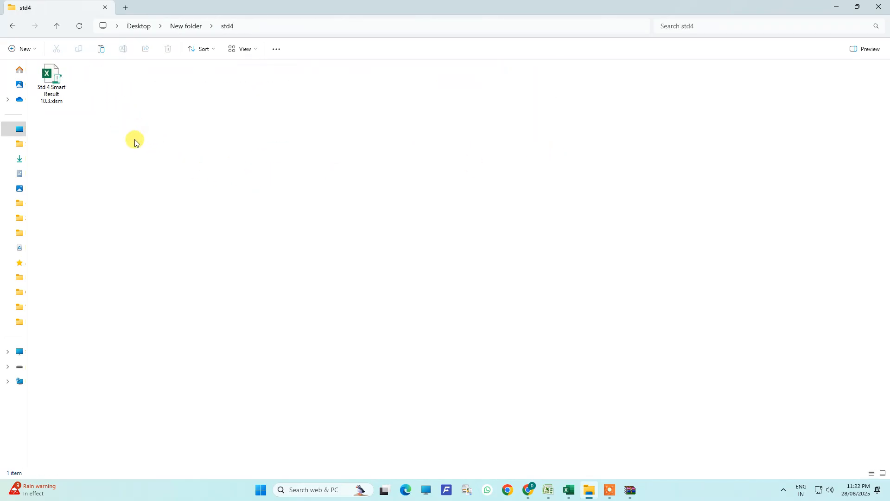
left_click(57, 87)
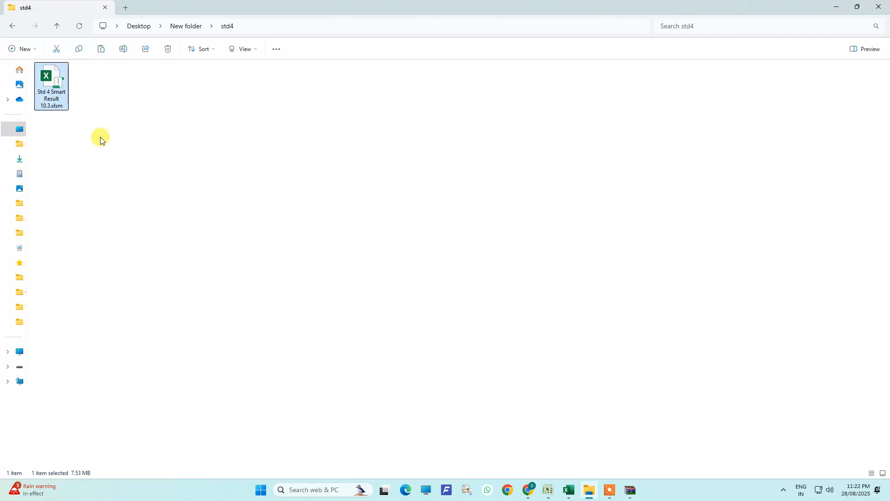
left_click(106, 110)
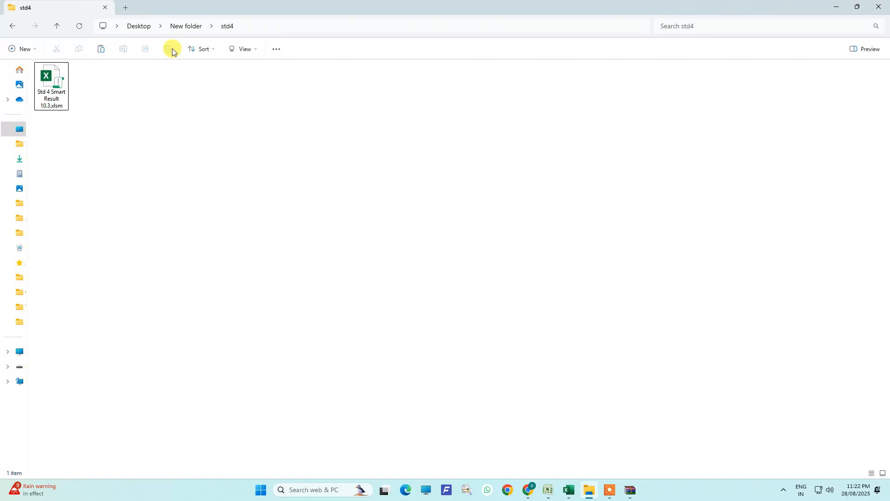
left_click(185, 27)
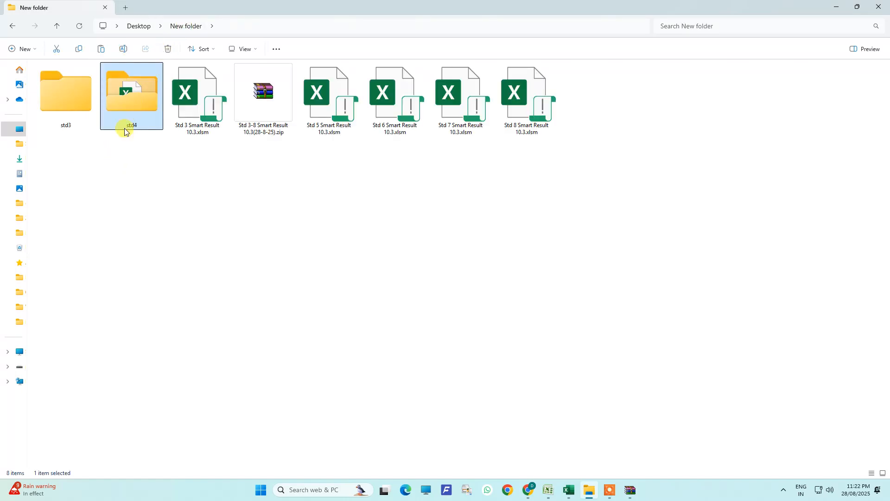
Create a folder named photo inside the std4 folder
double_click(127, 105)
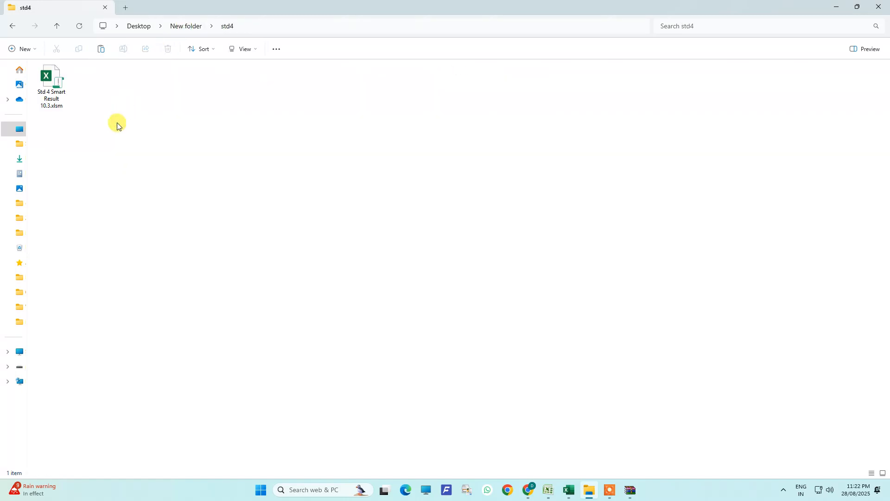
left_click(22, 49)
left_click(26, 68)
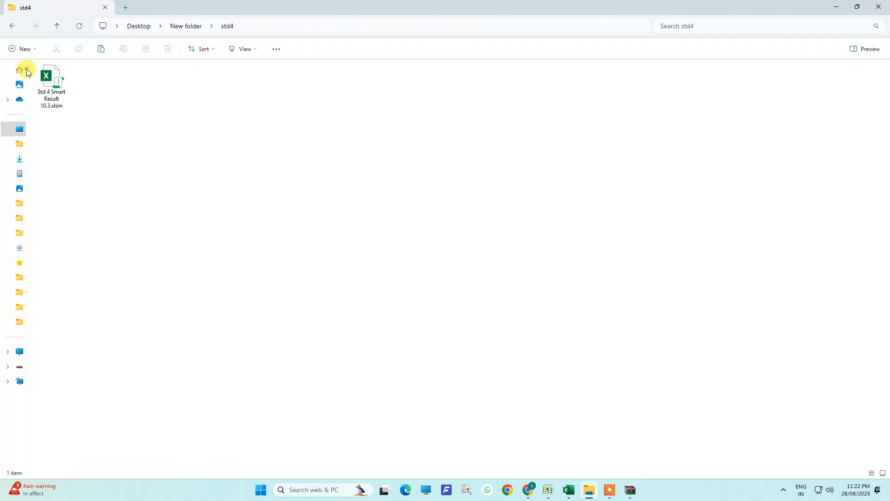
left_click(65, 128)
Look inside the photo folder, then go back up to New folder
double_click(49, 82)
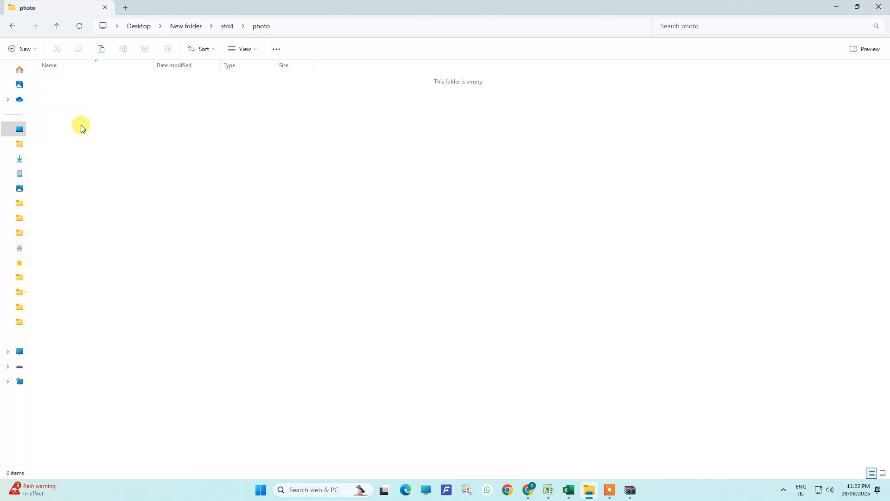
right_click(80, 125)
left_click(68, 120)
left_click(228, 27)
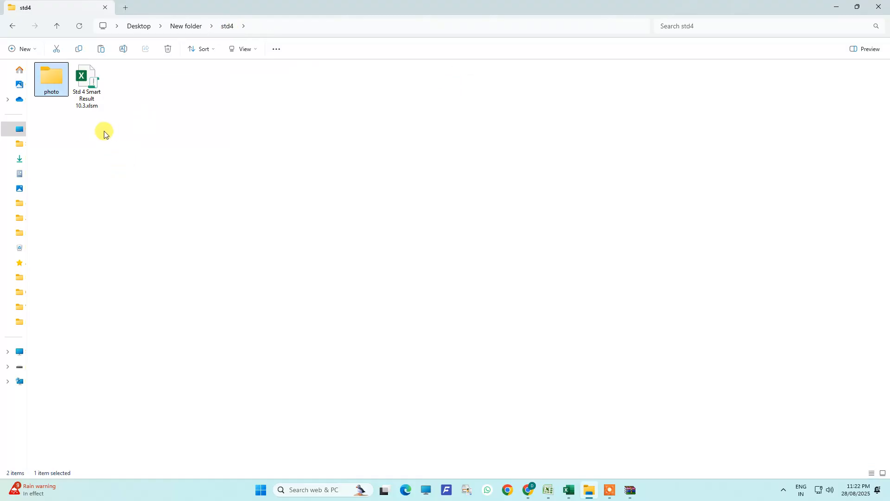
left_click(98, 141)
left_click(181, 29)
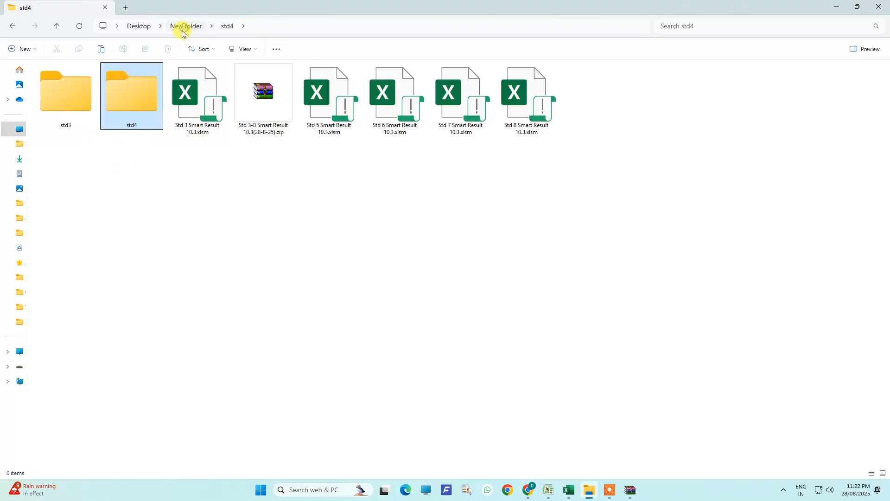
Create a folder named std5 and move Std 5 Smart Result 10.3.xlsm into it
left_click(22, 48)
left_click(24, 69)
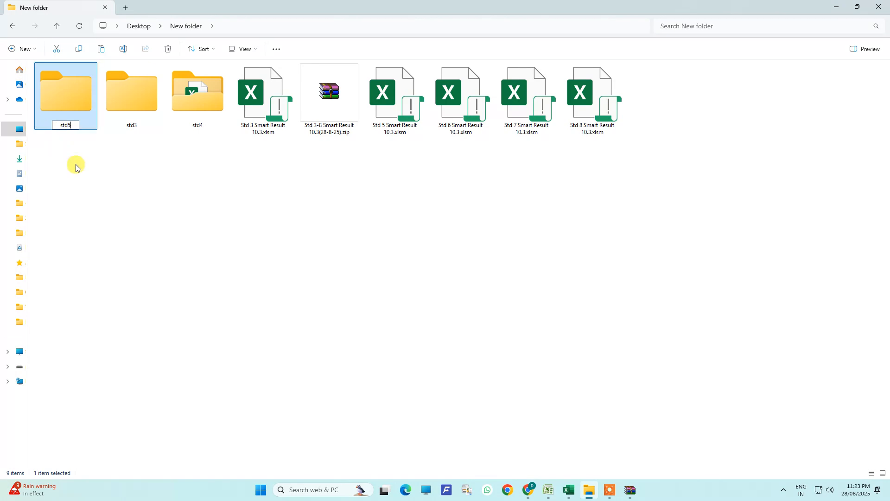
key("Return")
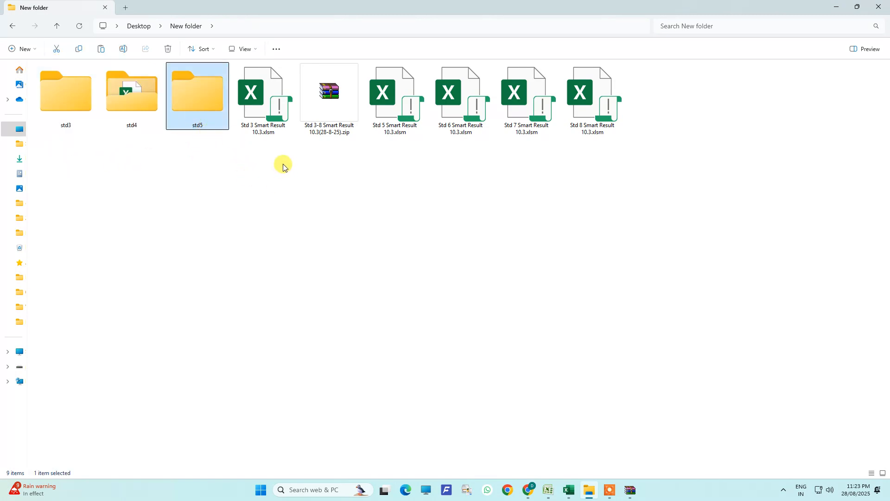
left_click_drag(392, 134, 193, 105)
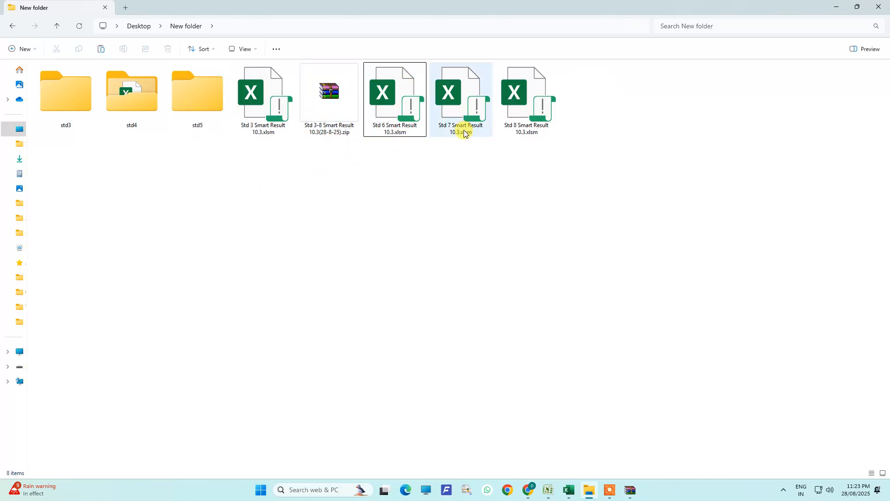
Create a folder named 8A in New folder
left_click(23, 49)
left_click(29, 68)
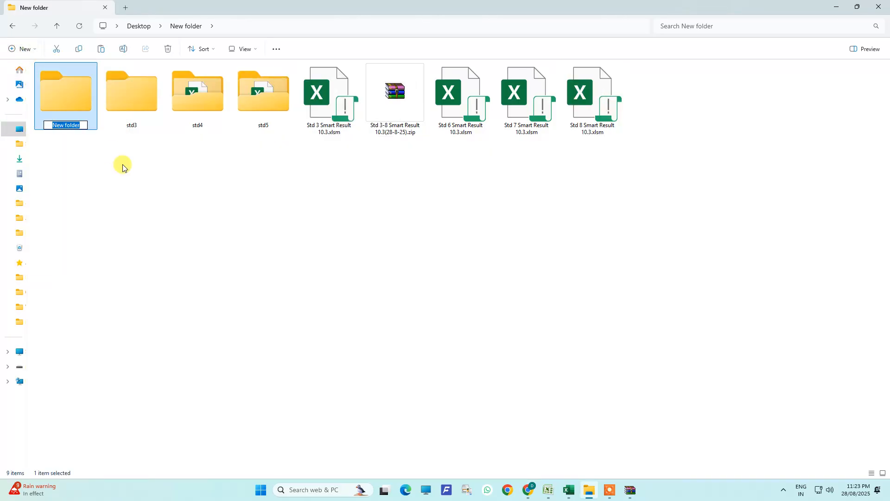
type("8a")
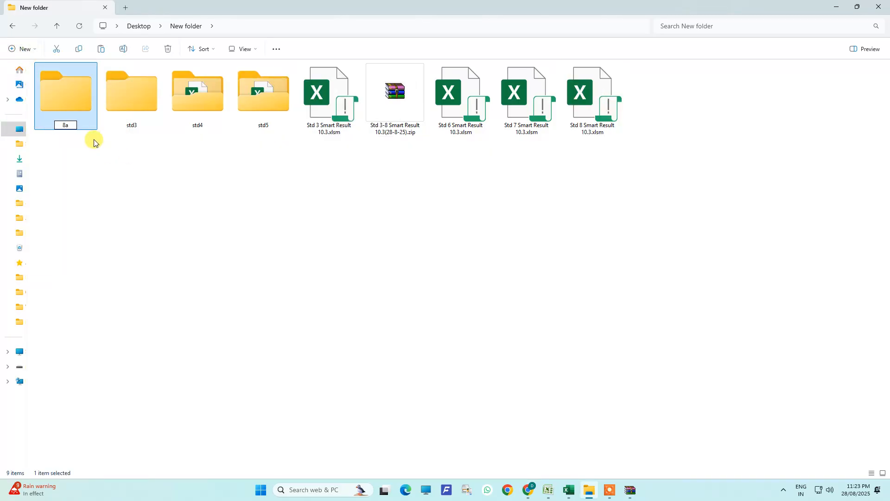
left_click_drag(65, 124, 70, 136)
type("A")
key("Return")
left_click(83, 171)
Create a folder named 8B in New folder
left_click(23, 48)
left_click(36, 67)
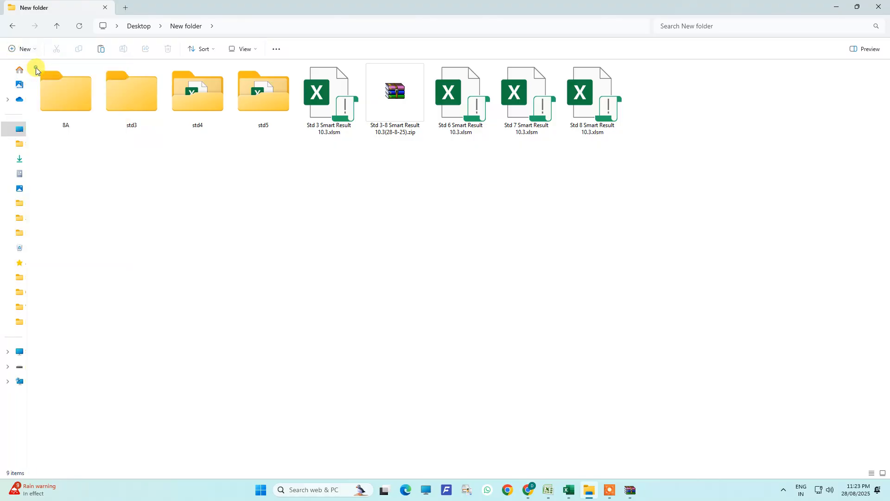
type("8")
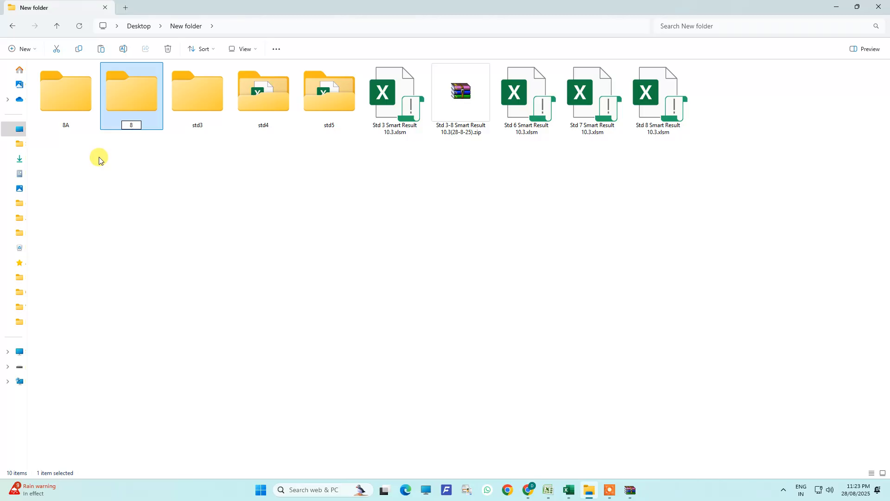
type("B")
left_click(142, 183)
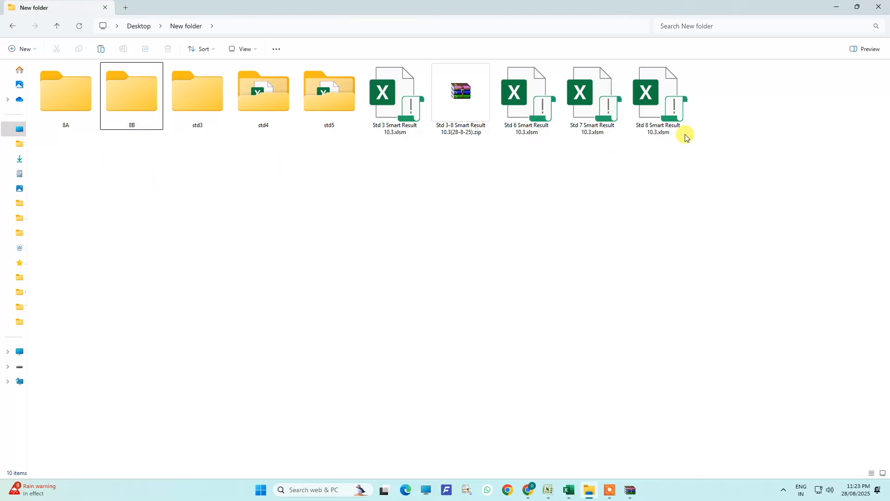
Copy Std 8 Smart Result 10.3.xlsm into the 8A folder and rename the copy 8A.xlsm
left_click(663, 111)
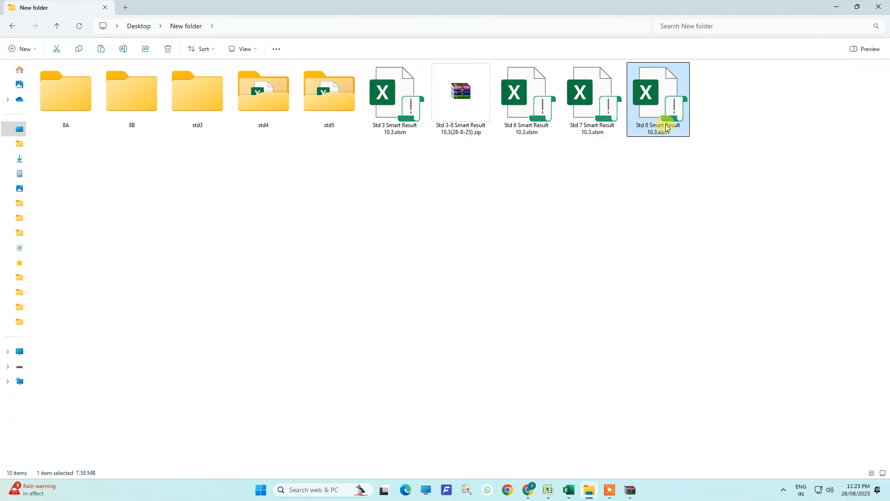
double_click(66, 98)
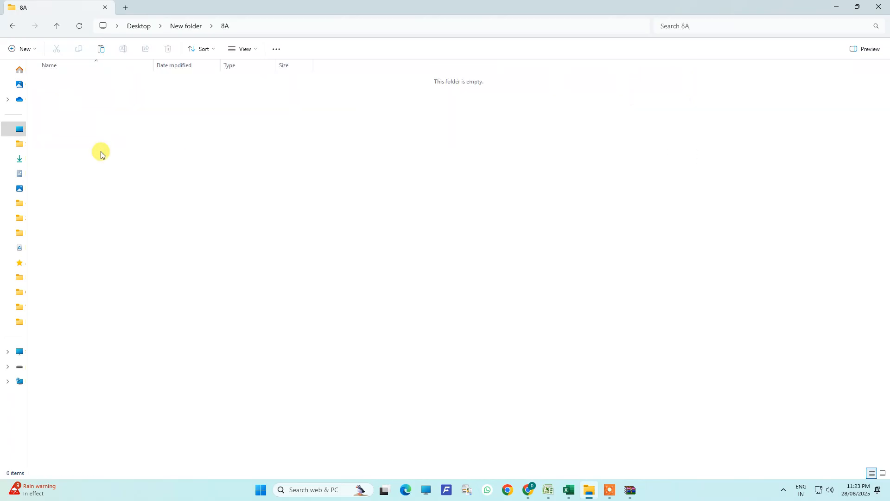
key("ctrl+v")
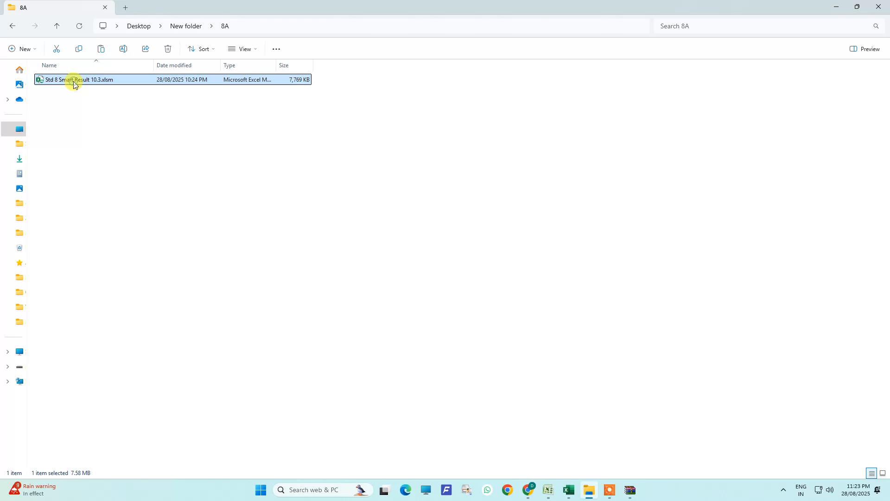
left_click(73, 83)
type("8")
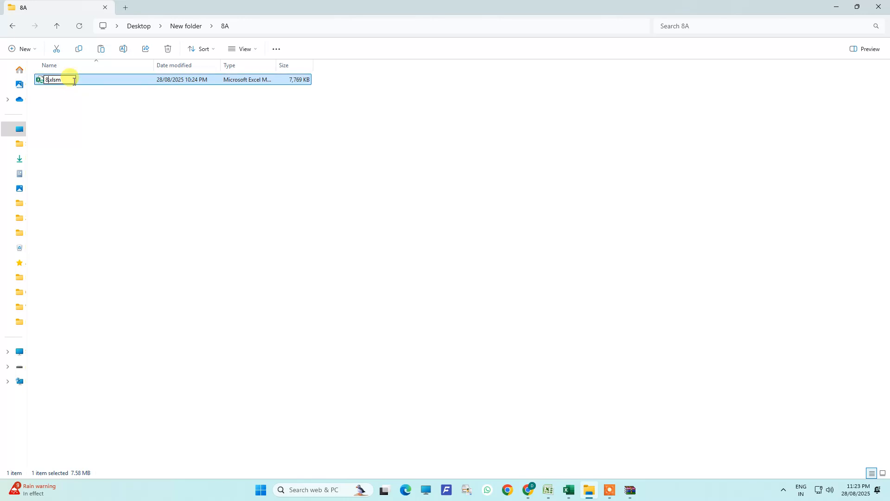
left_click(96, 124)
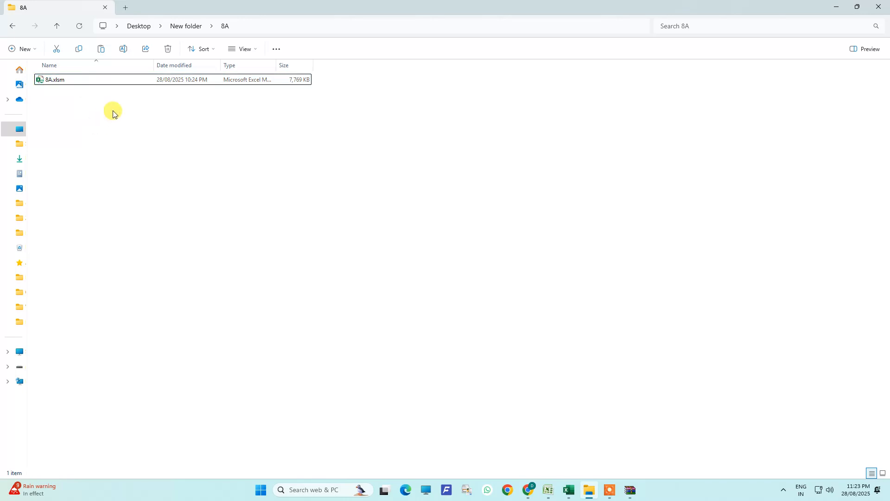
Return to New folder and move Std 8 Smart Result 10.3.xlsm into the 8B folder
left_click(194, 27)
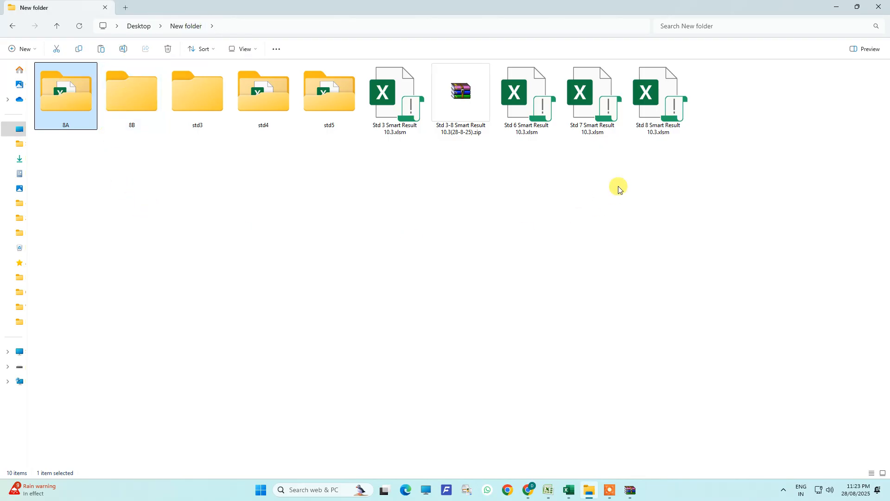
left_click_drag(652, 124, 117, 102)
Review the contents of Std 3-8 Smart Result 10.3(28-8-25).zip, dismiss the licence reminder and close the archive
left_click(457, 111)
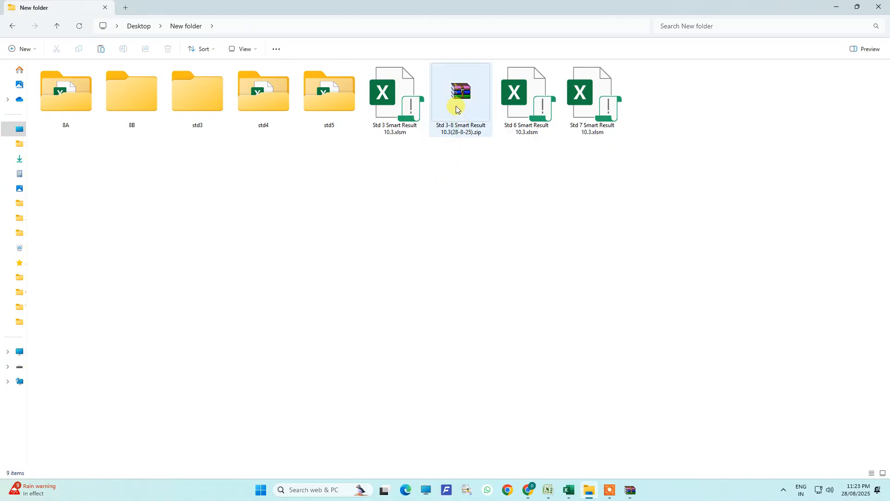
double_click(457, 118)
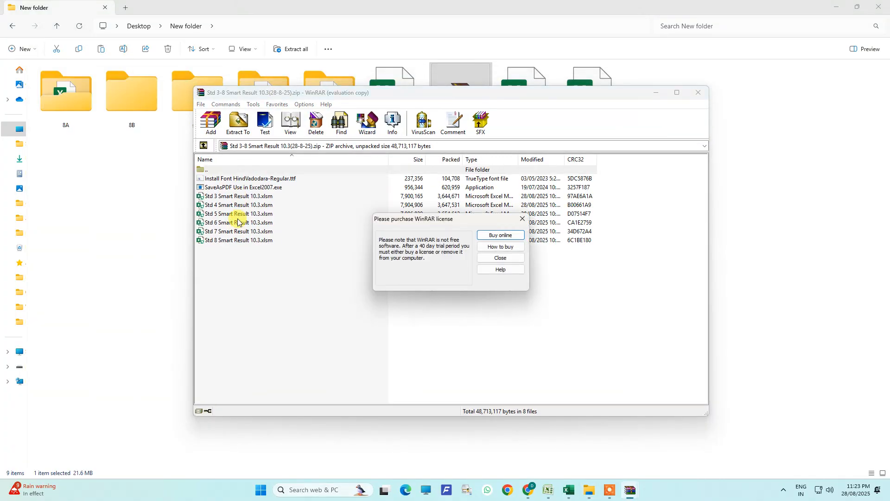
left_click(523, 219)
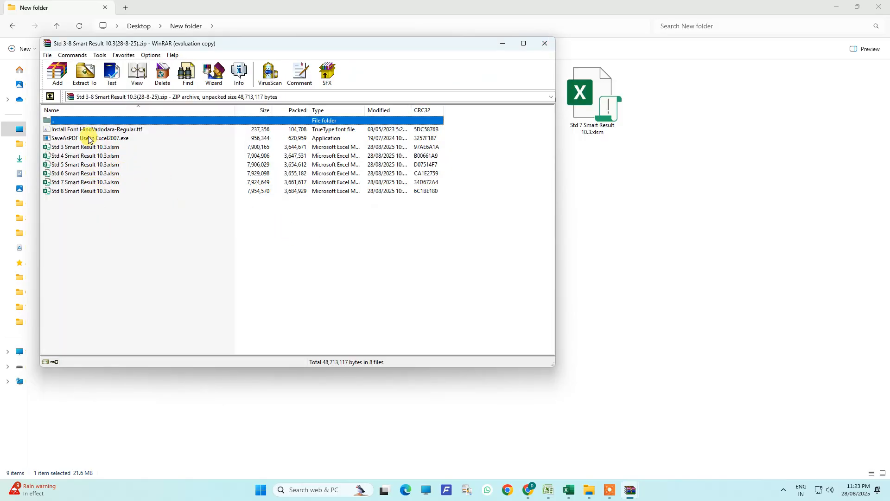
left_click(538, 45)
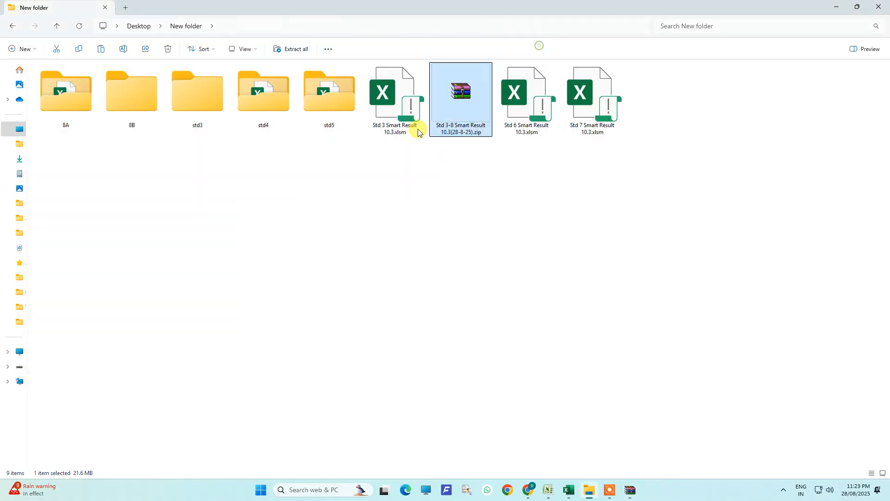
Look inside the 8B folder and go back up to New folder
left_click(121, 102)
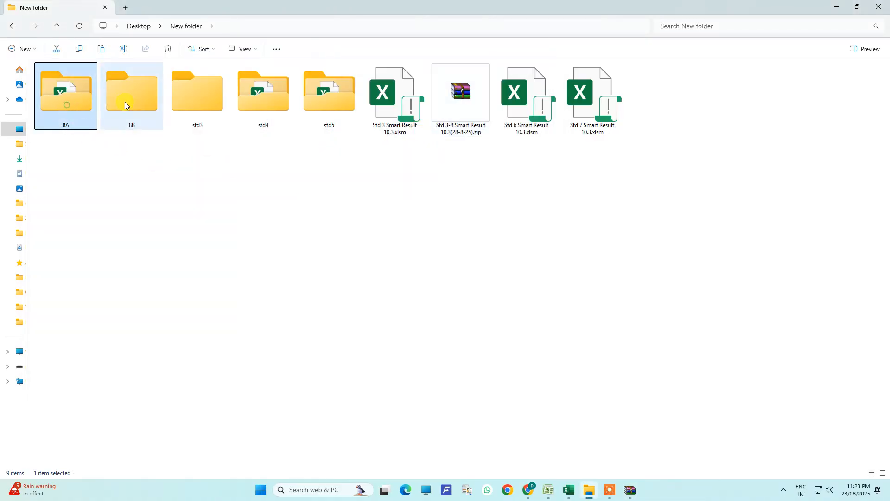
left_click(183, 171)
double_click(124, 96)
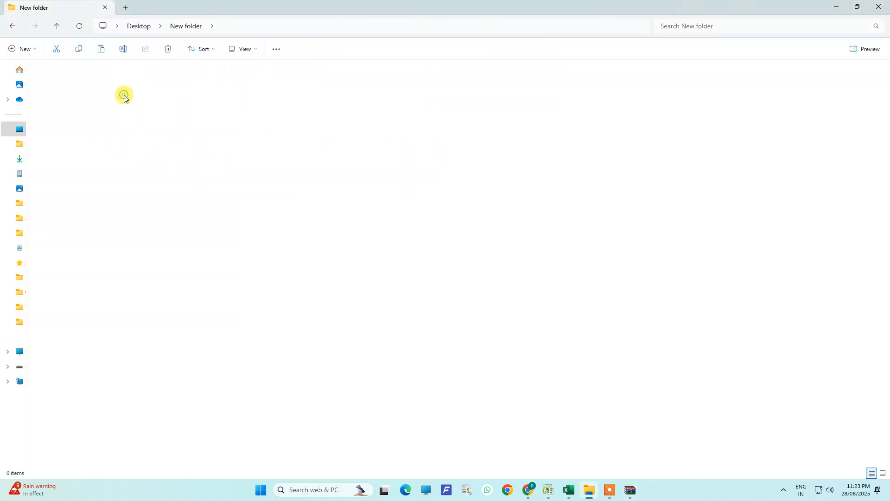
left_click(185, 27)
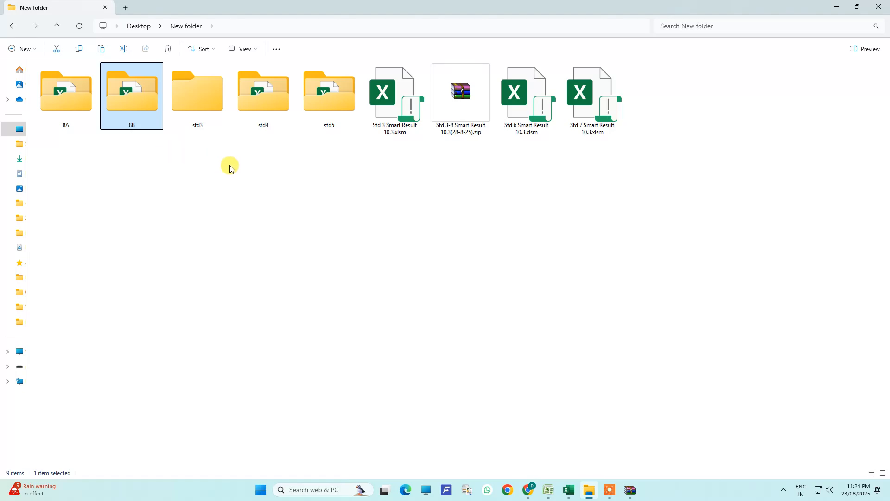
Extract Install Font HindVadodara-Regular.ttf from the Std 3-8 Smart Result archive into New folder
double_click(449, 110)
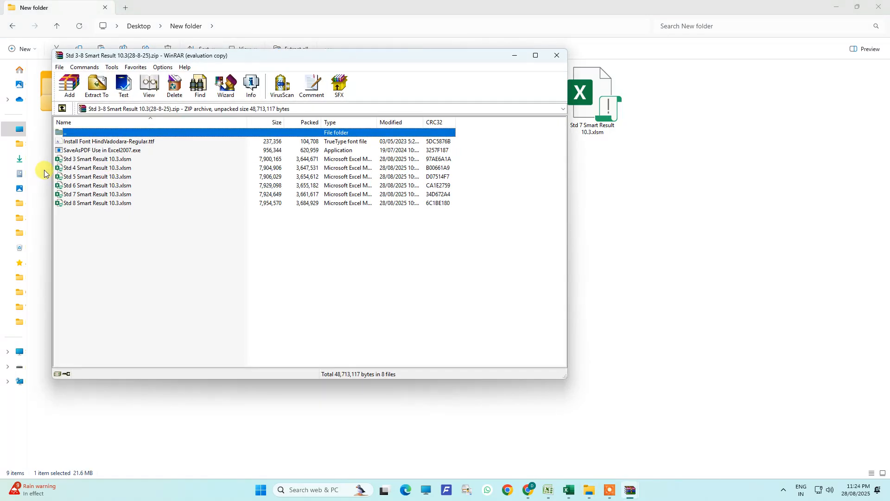
left_click(84, 143)
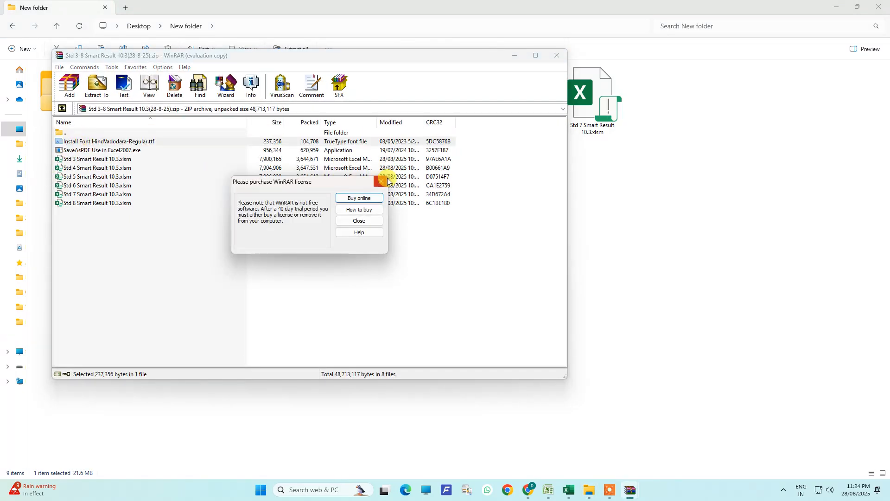
key("Escape")
left_click_drag(164, 62, 445, 122)
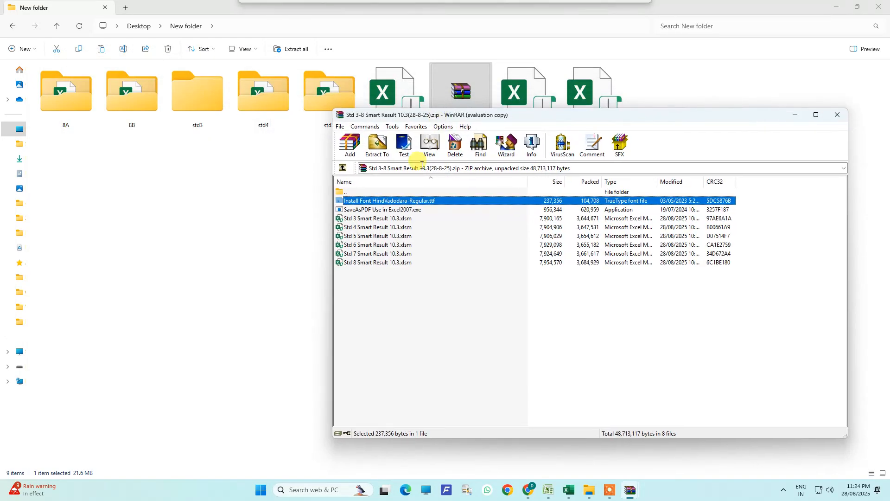
left_click_drag(390, 201, 258, 167)
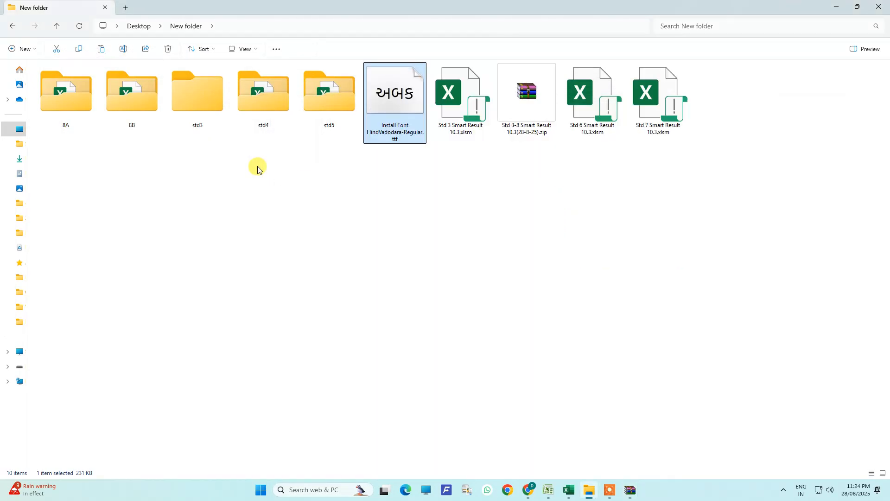
Delete the extracted Install Font HindVadodara-Regular.ttf file from New folder
right_click(406, 95)
left_click(643, 225)
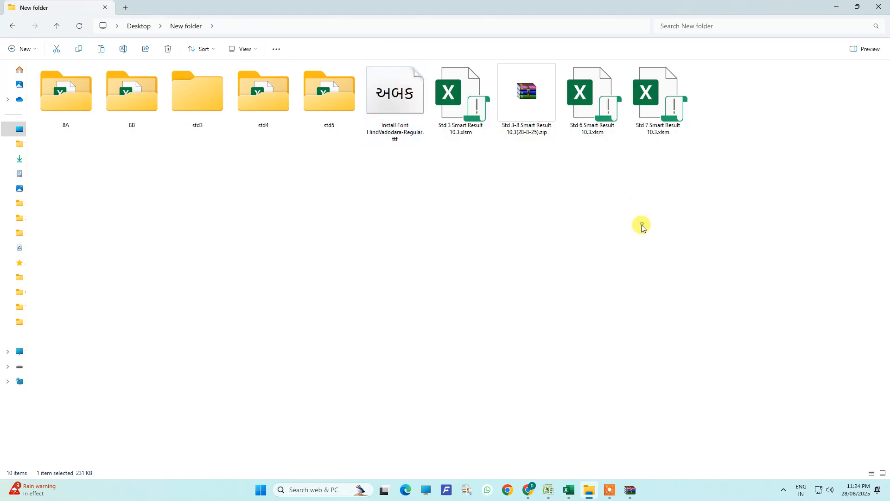
key("Delete")
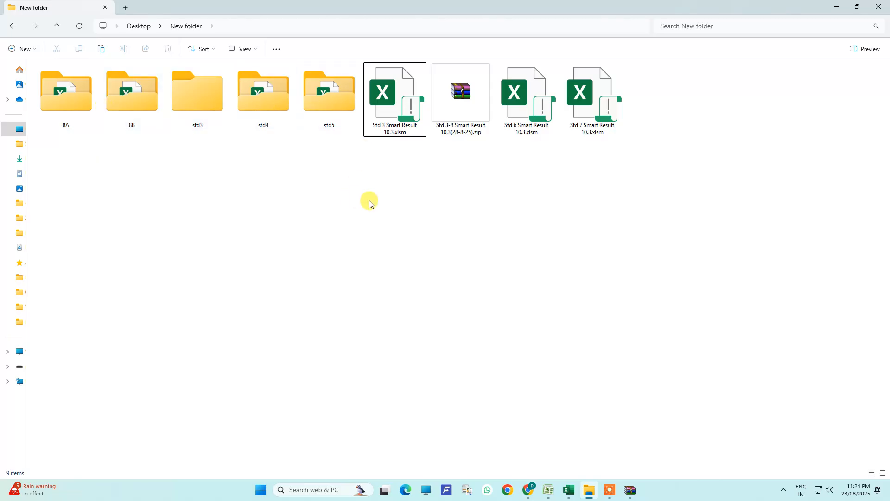
left_click_drag(619, 144, 495, 63)
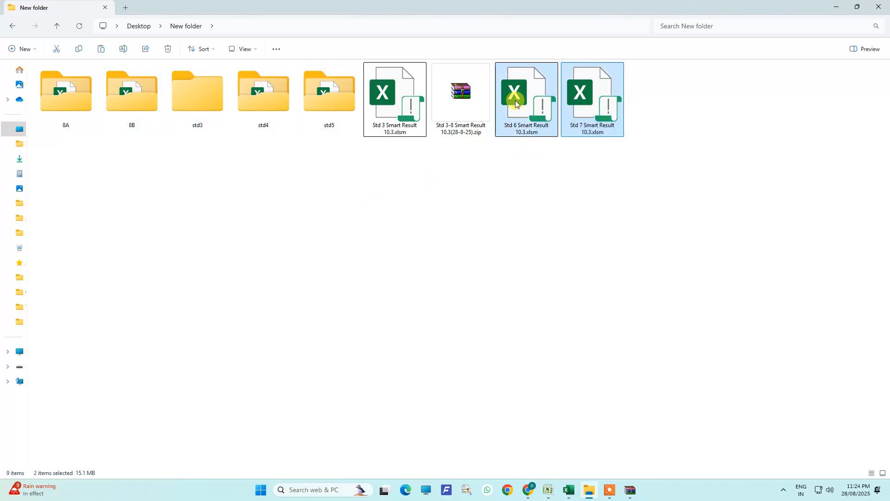
left_click(402, 120)
left_click(451, 312)
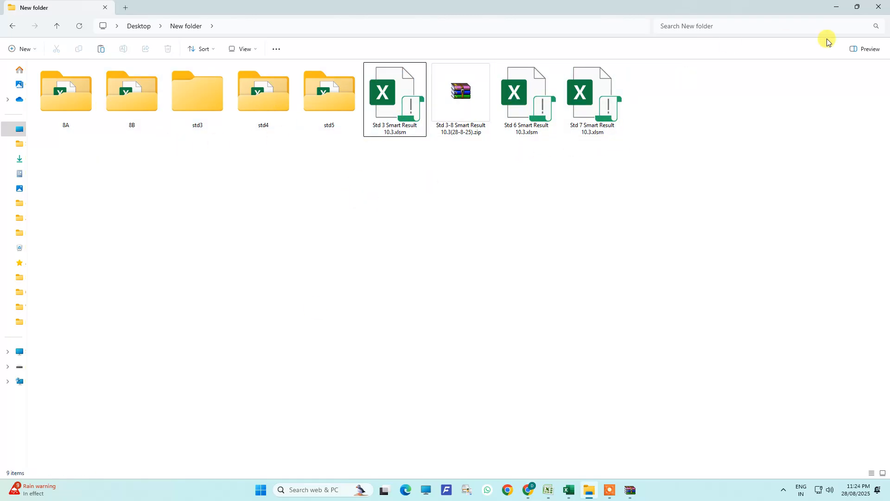
Minimise the folder window and show the school information sheet of Std 3 Smart Result 10.3.xlsm in Excel
left_click(837, 7)
left_click(836, 116)
left_click(853, 78)
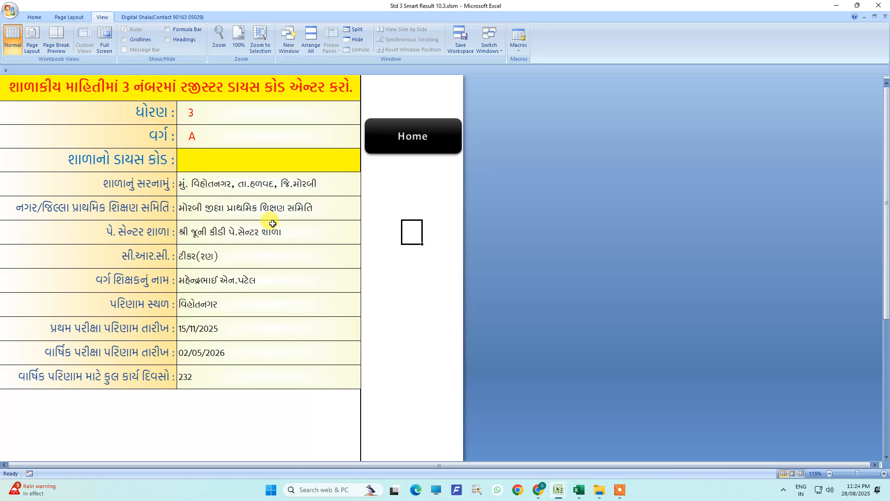
Examine the DISE code, class and standard entries on the school information sheet
left_click(219, 160)
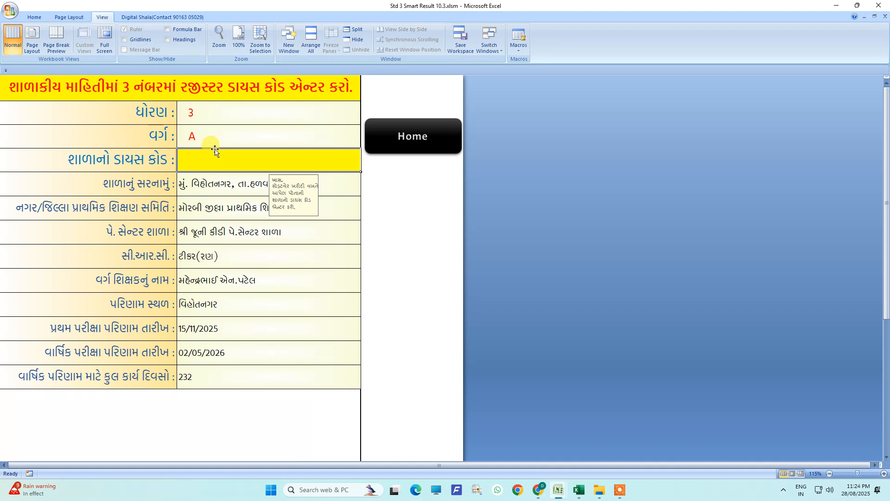
double_click(199, 135)
left_click_drag(206, 136, 172, 135)
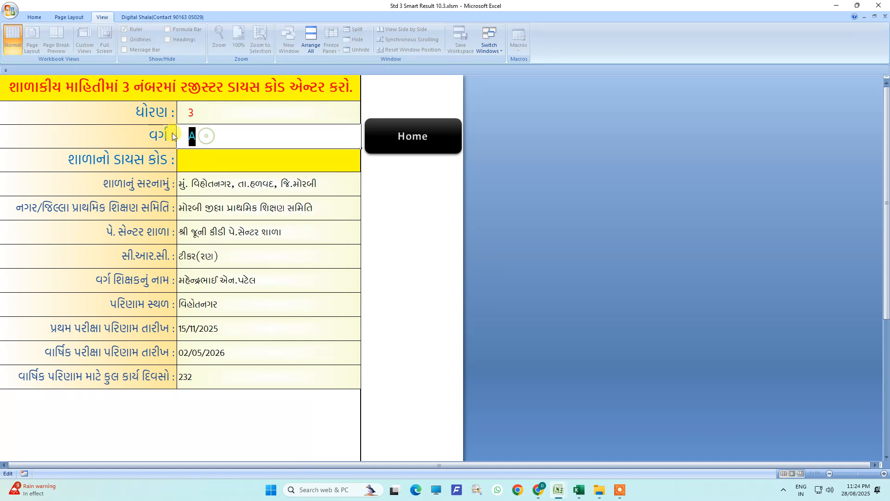
left_click(211, 159)
left_click(203, 137)
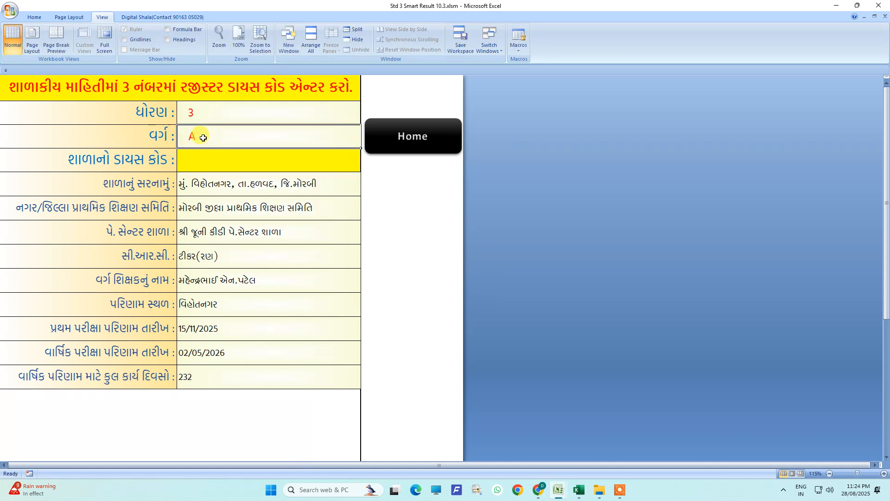
double_click(207, 112)
left_click(445, 270)
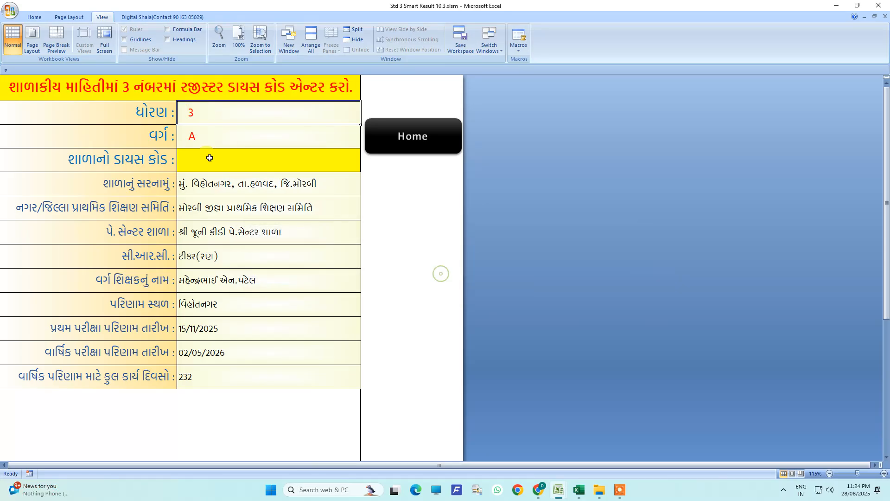
Try 0 and 1 as the school's DISE code on the school information sheet
left_click(208, 162)
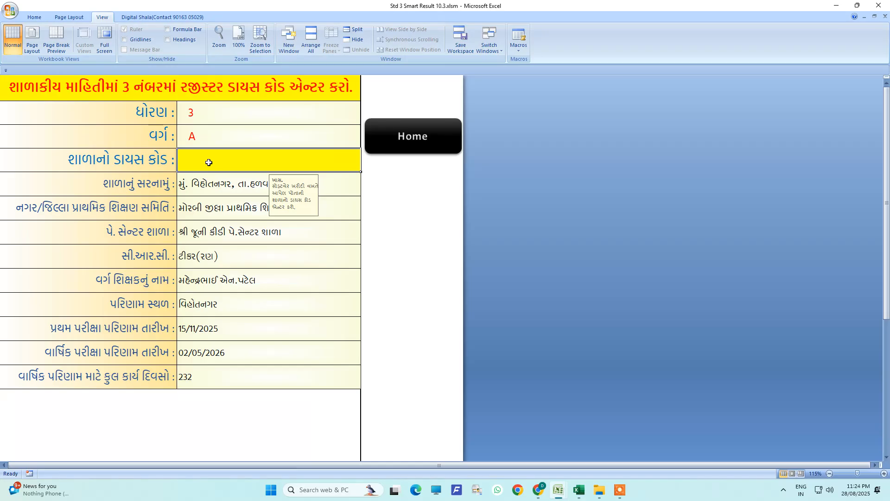
type("0")
key("Return")
left_click(206, 164)
type("1")
key("Return")
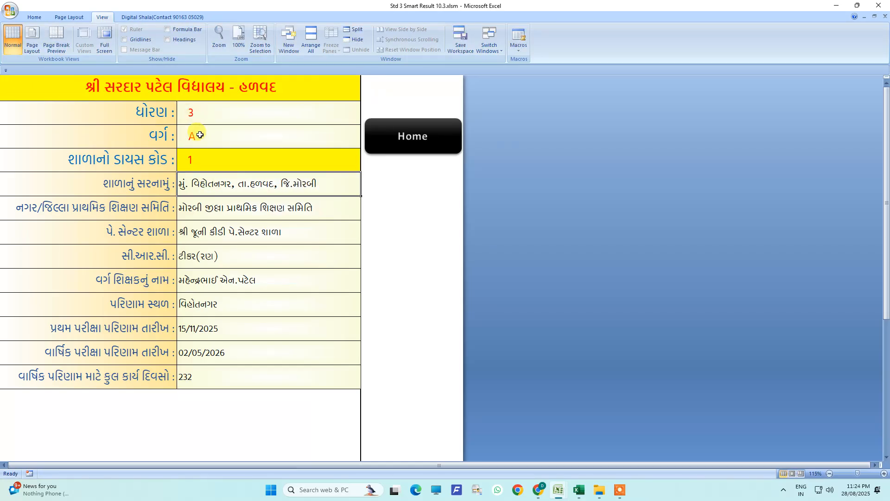
left_click(197, 157)
double_click(198, 156)
left_click_drag(198, 160, 175, 161)
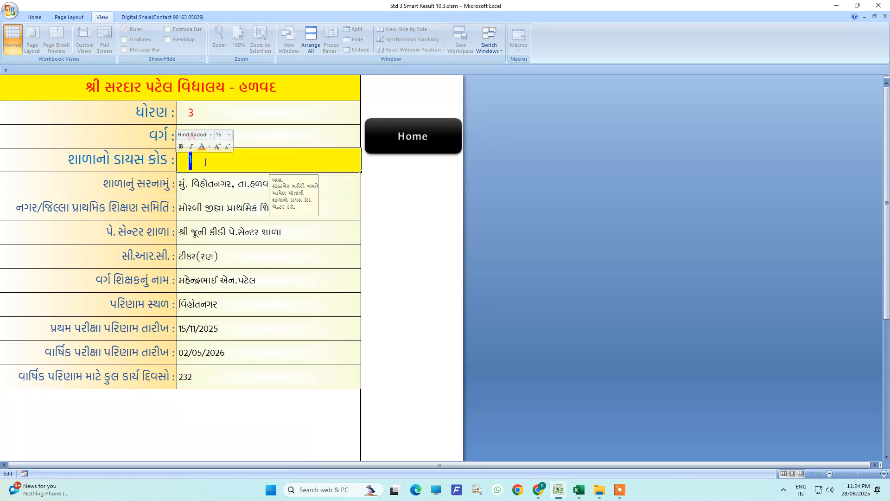
type("24")
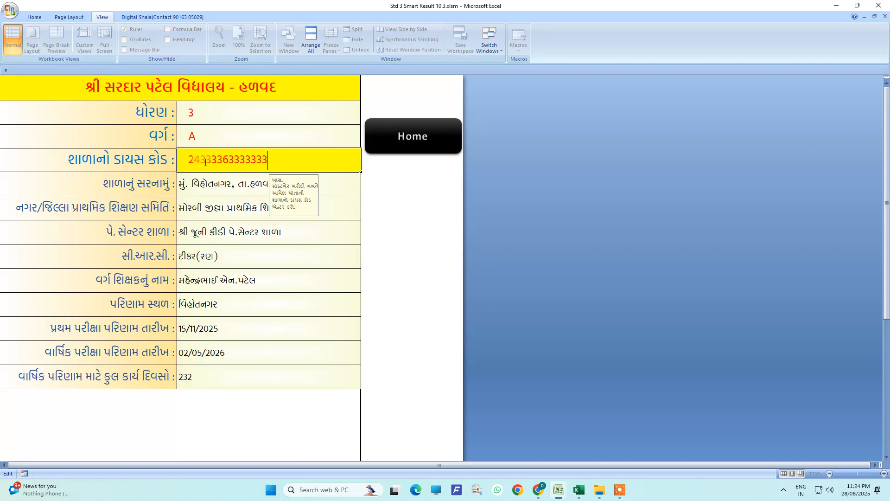
type("33336333333")
key("Return")
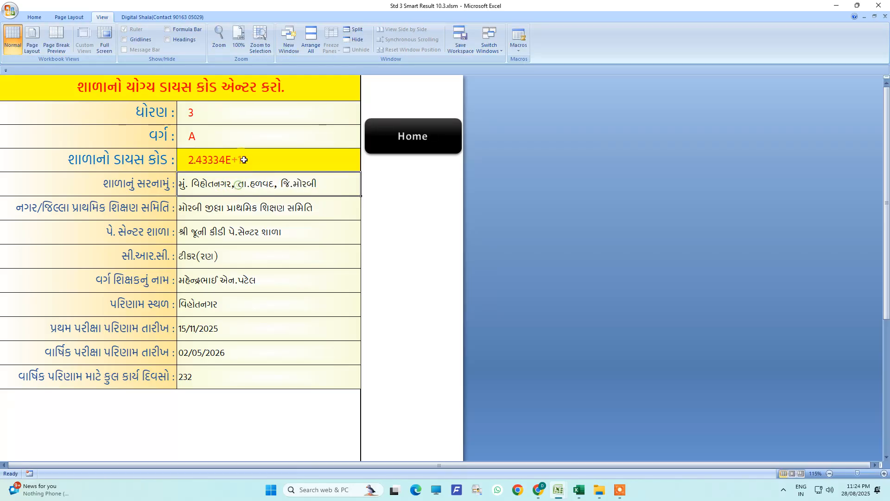
double_click(259, 165)
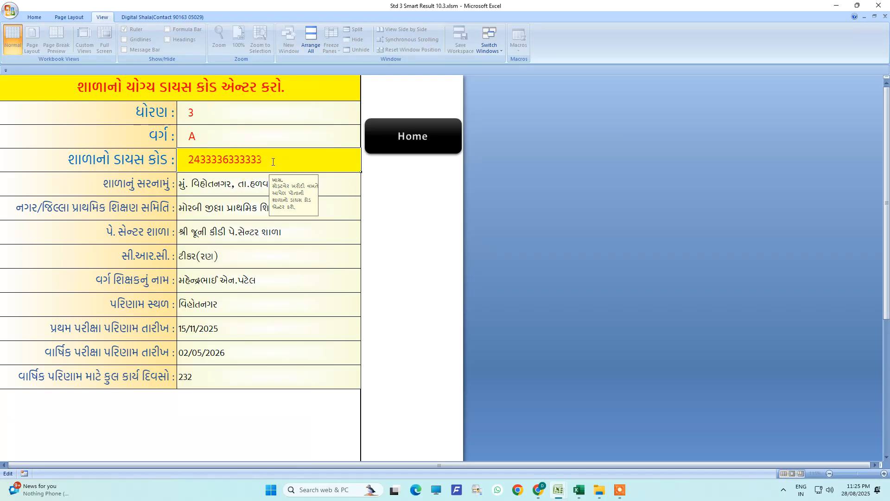
left_click(237, 183)
left_click(249, 160)
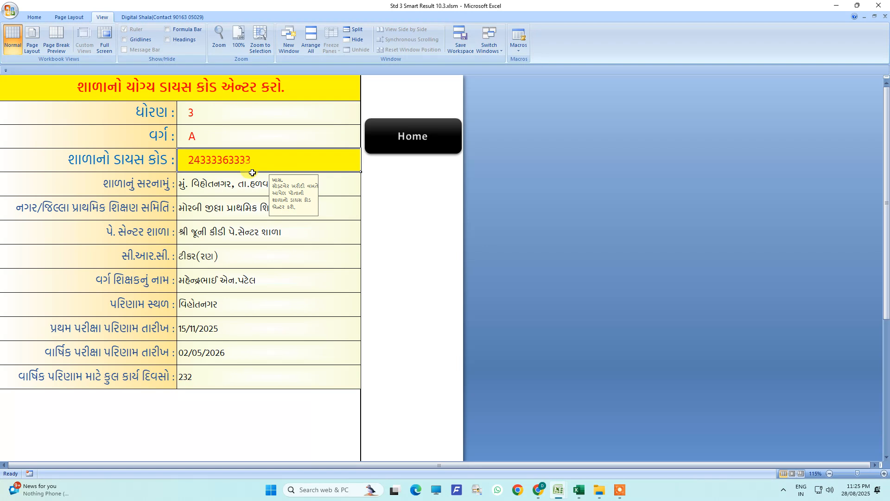
Examine the school information entries from the school address down to the exam result dates and total working days
left_click_drag(223, 184, 228, 368)
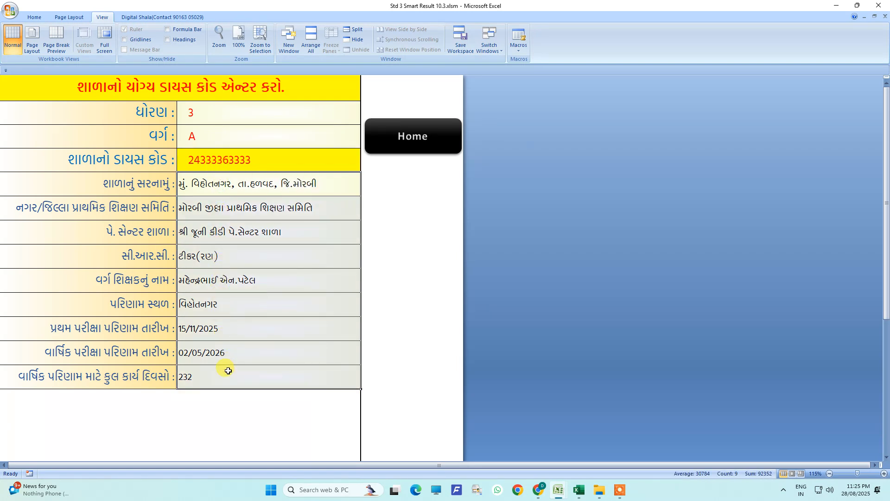
left_click(217, 184)
left_click(212, 210)
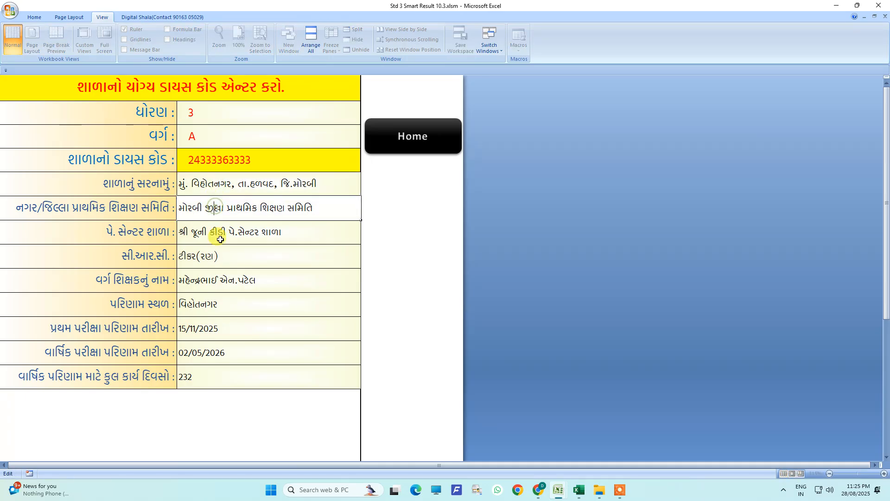
left_click(219, 230)
double_click(209, 256)
double_click(212, 280)
left_click(210, 299)
left_click(209, 330)
left_click(206, 353)
left_click(211, 384)
left_click_drag(209, 330, 210, 385)
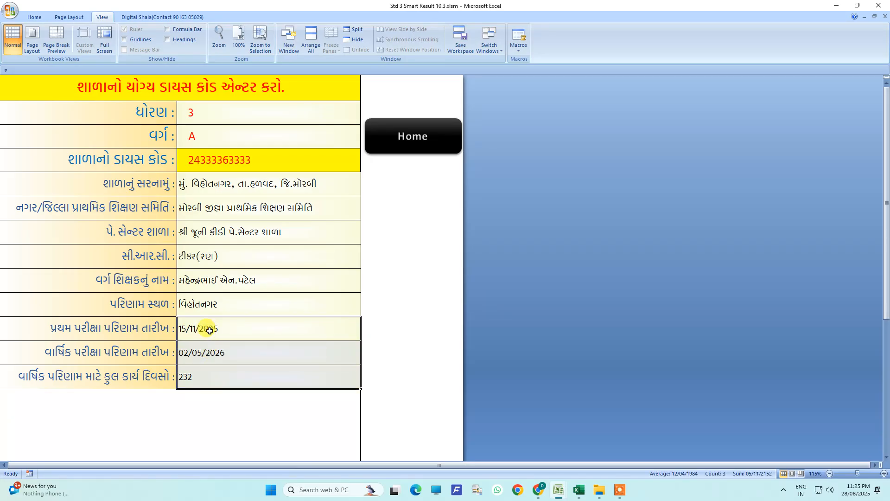
left_click(205, 280)
left_click_drag(219, 181, 225, 366)
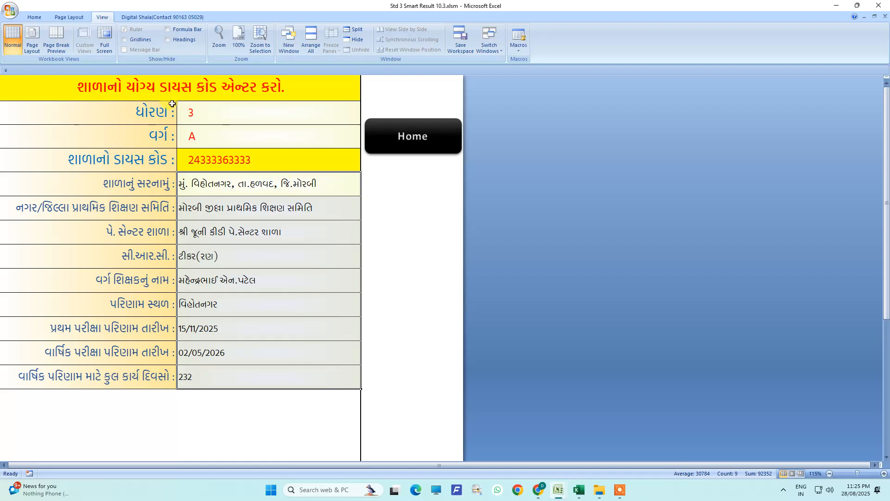
scroll(215, 244, "down", 3)
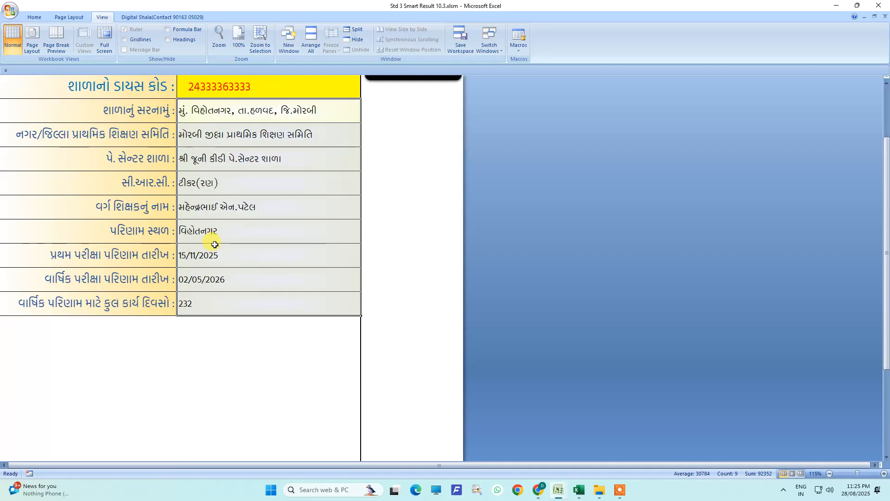
scroll(168, 250, "up", 3)
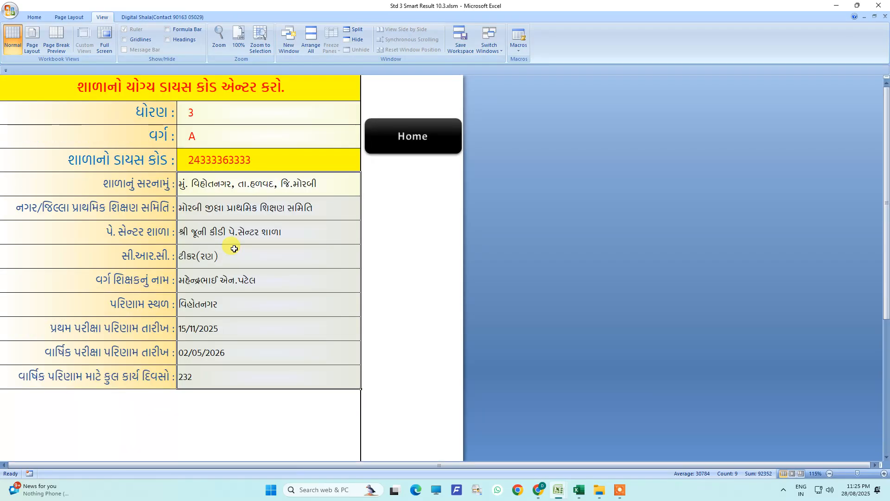
Show the Digital Shala commands and look over the whole school information sheet
left_click(199, 18)
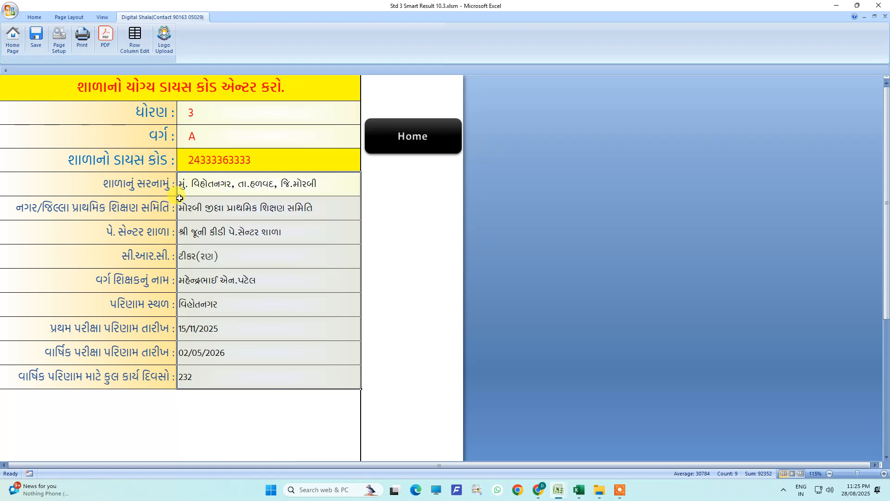
scroll(107, 195, "down", 4)
scroll(107, 196, "up", 4)
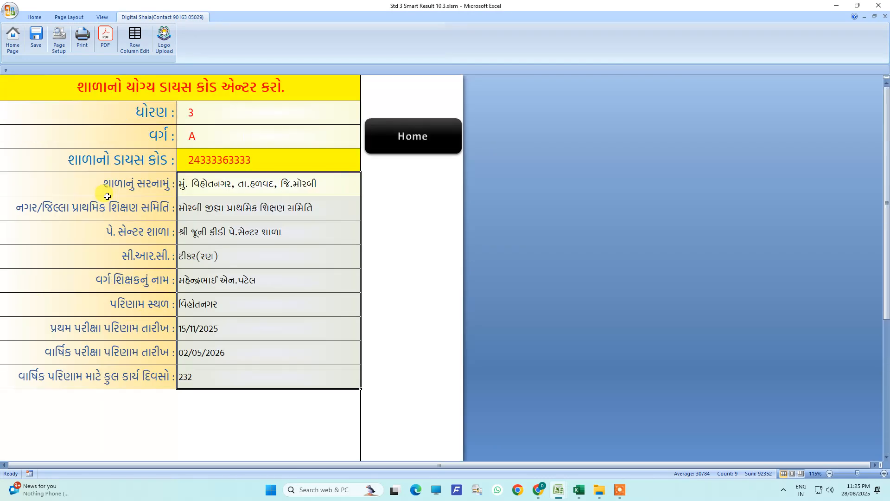
scroll(107, 193, "down", 4)
scroll(106, 194, "up", 4)
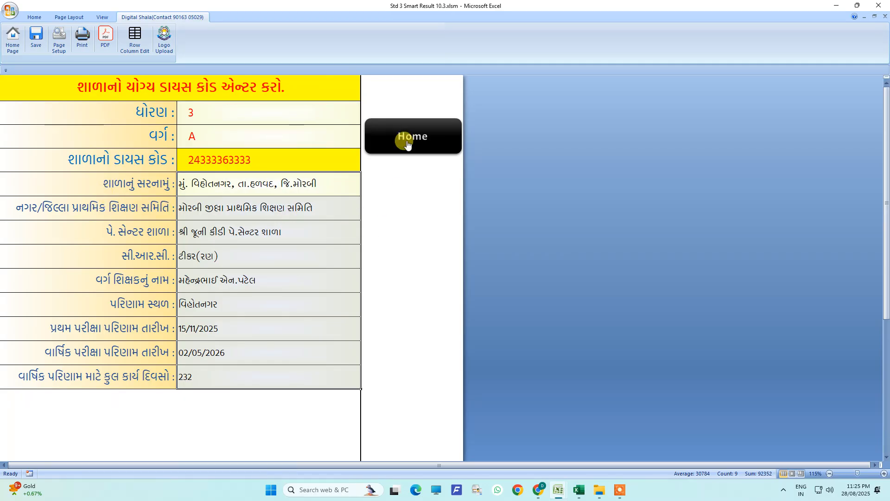
scroll(279, 380, "down", 4)
scroll(171, 326, "up", 4)
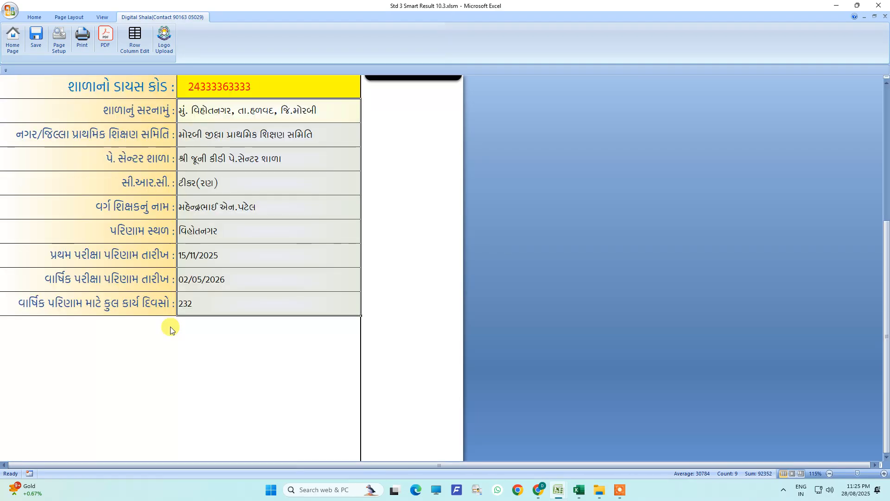
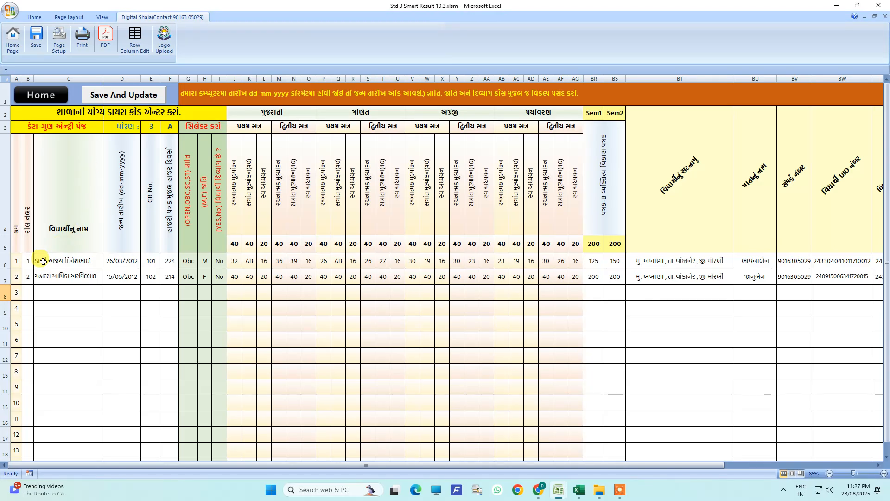
Examine the serial number and roll number columns and the student rows of the marks entry sheet
left_click(27, 278)
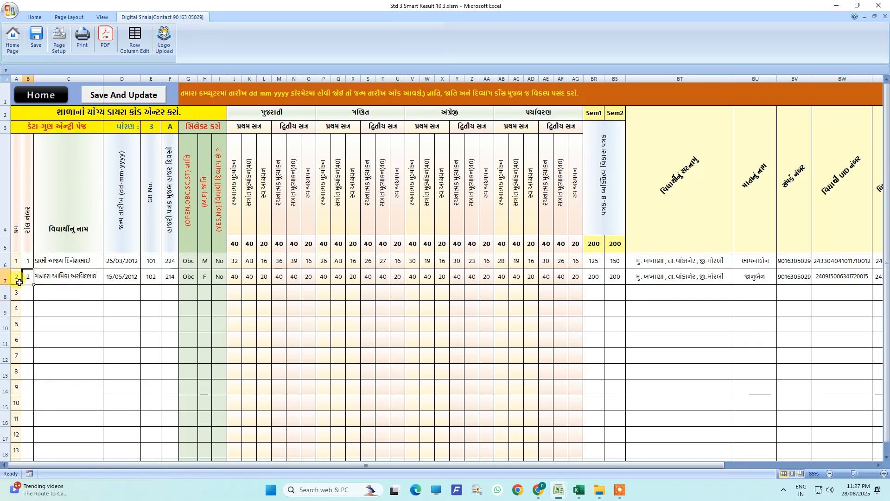
scroll(12, 295, "down", 11)
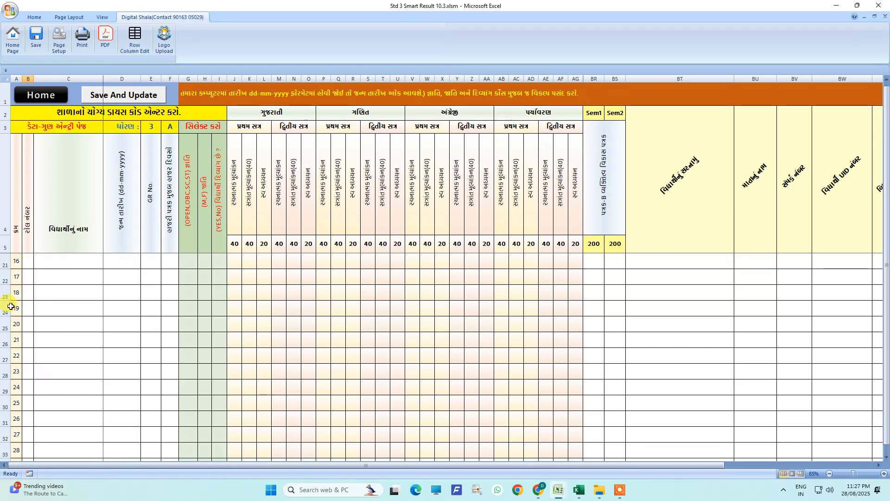
scroll(11, 305, "up", 11)
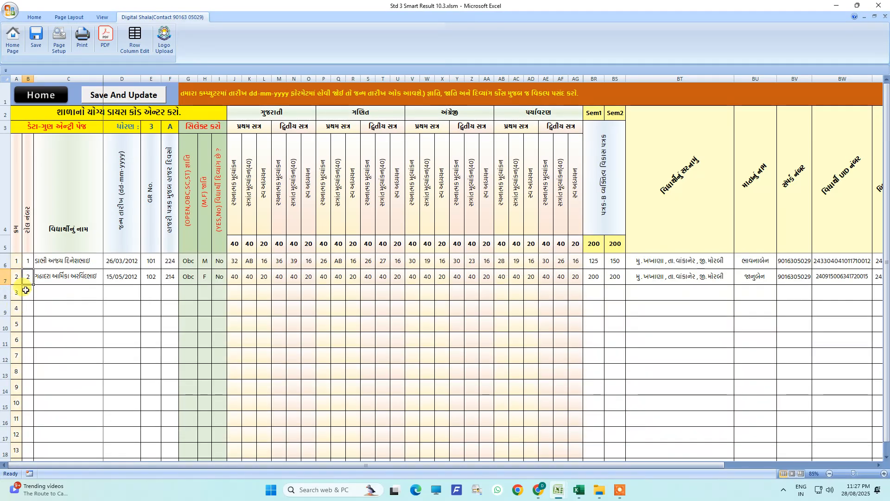
left_click(17, 277)
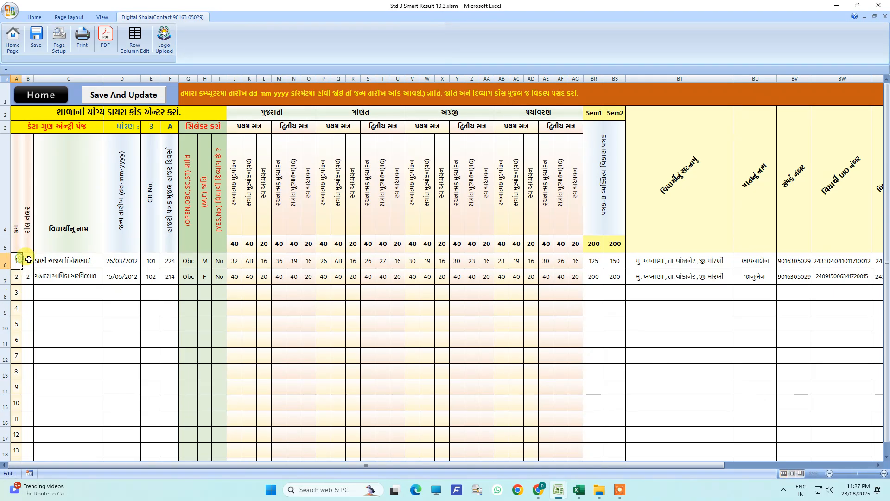
left_click(30, 274)
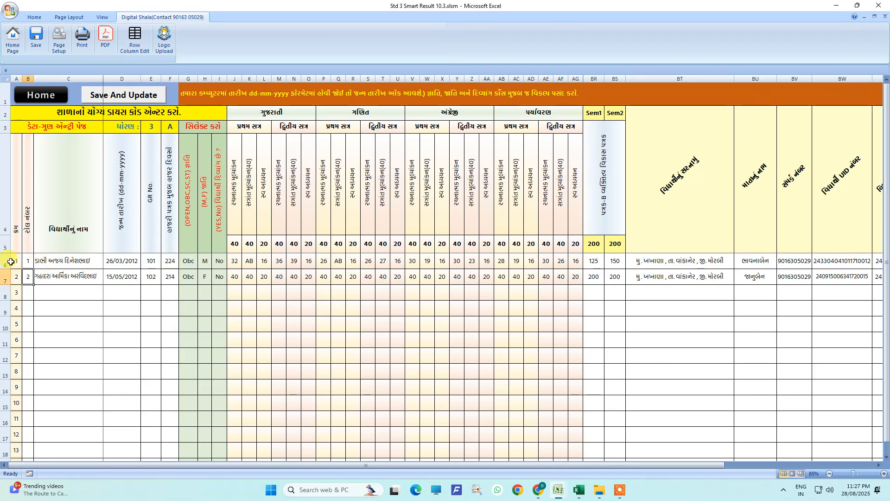
left_click_drag(6, 261, 11, 378)
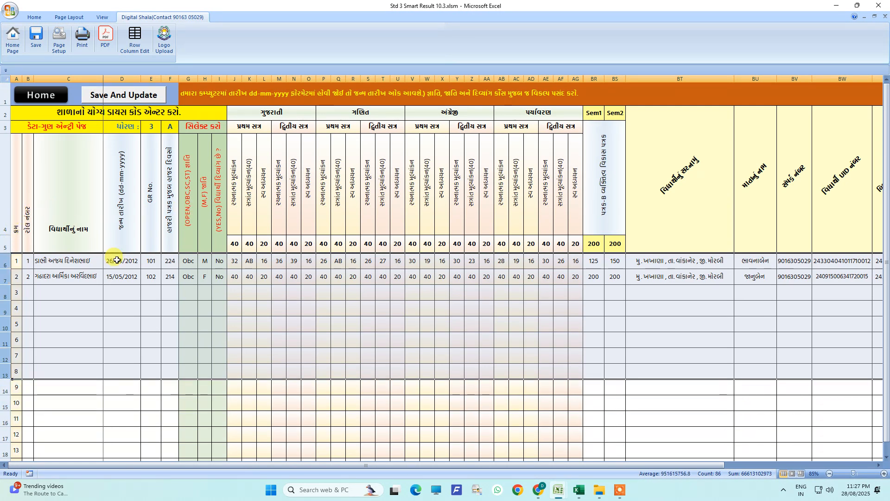
left_click(29, 261)
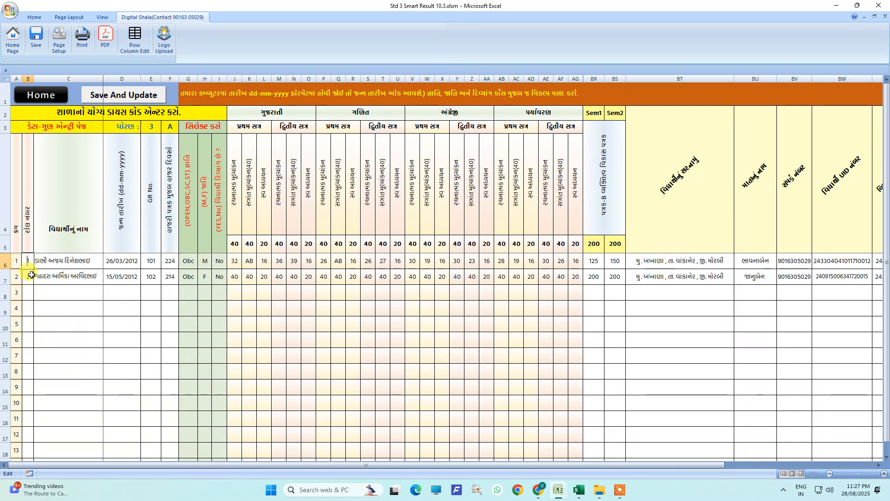
Examine the first two students' entries in the student name column of the marks entry sheet
double_click(47, 261)
left_click(53, 276)
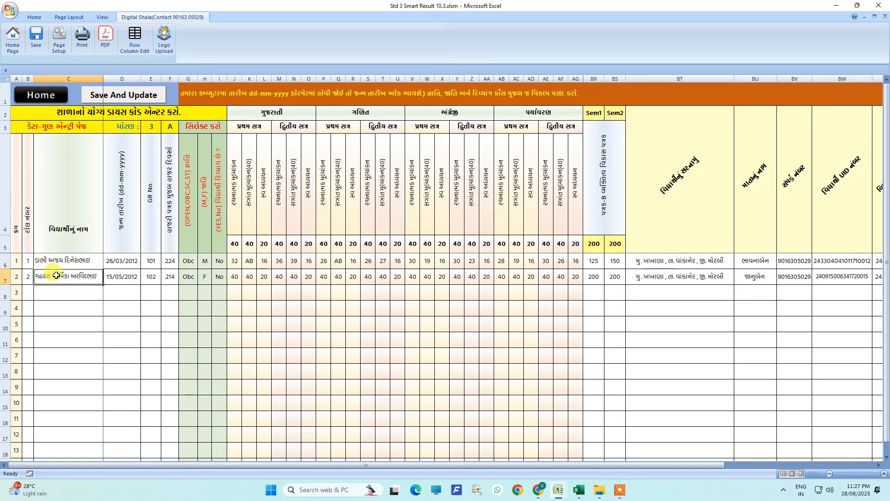
left_click(61, 262)
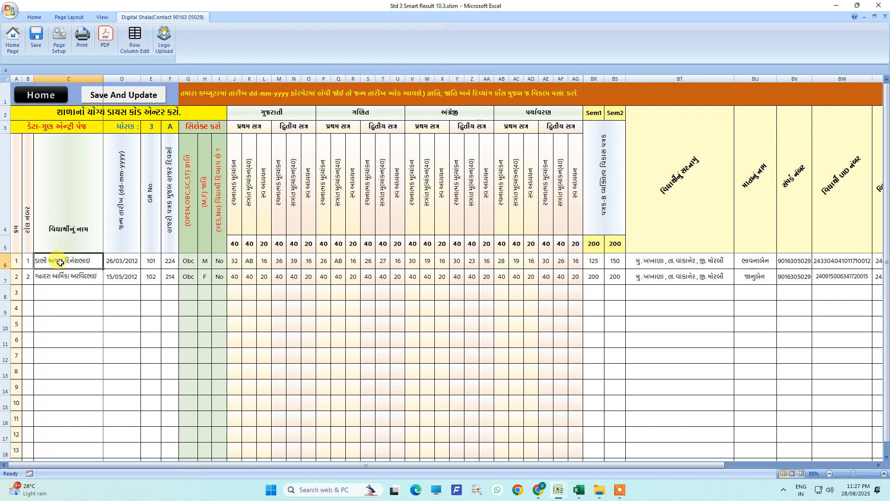
left_click(70, 276)
left_click(72, 261)
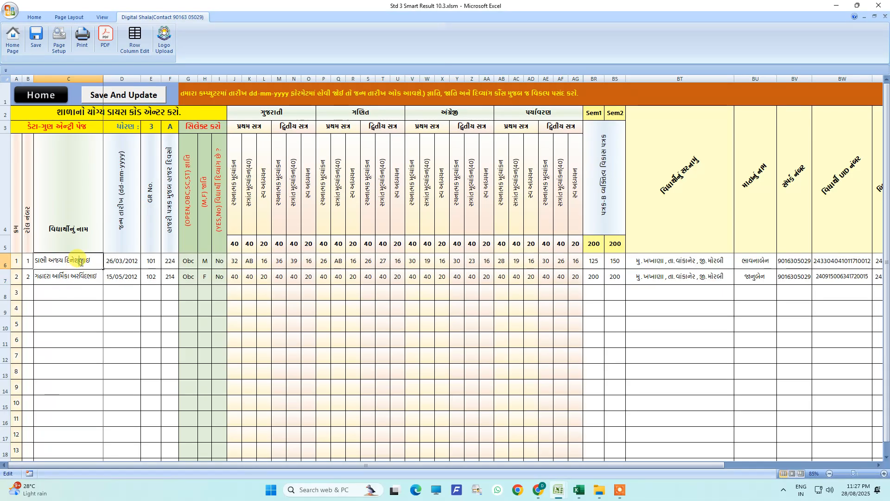
left_click(82, 275)
left_click(80, 256)
left_click(84, 275)
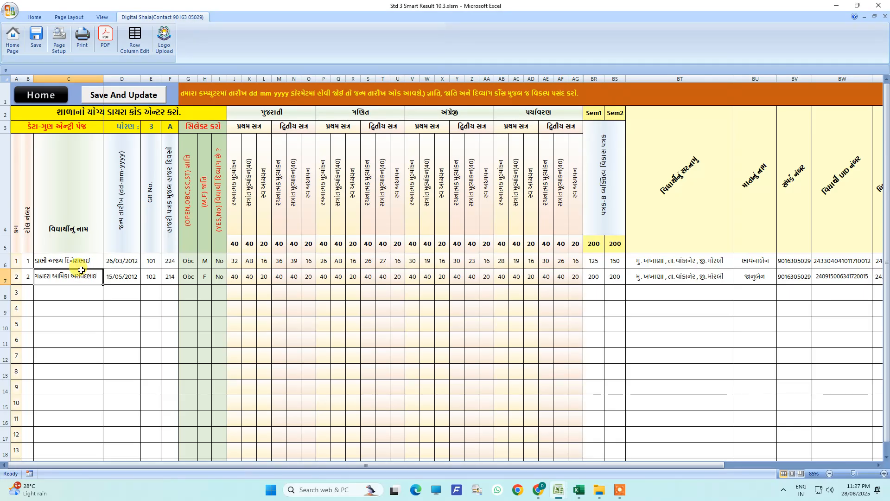
Switch to Book1, enter a run of the letter a in cell C7 of Sheet1 and widen column C to fit it
mouse_move(558, 487)
left_click(578, 450)
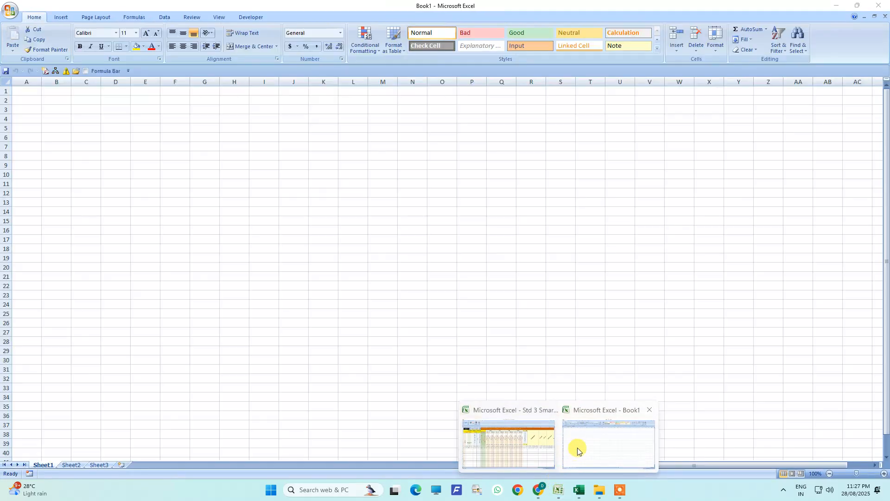
left_click(78, 147)
scroll(78, 147, "up", 4)
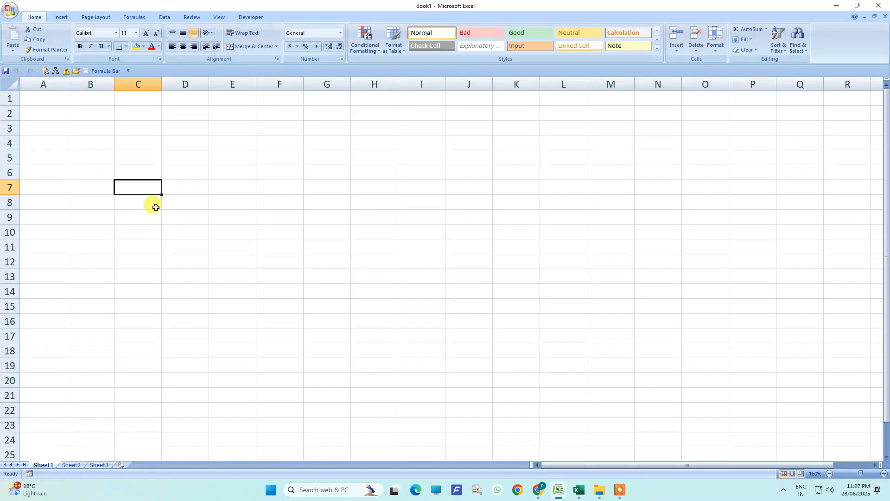
type("aaaaaaaaaaaaaaa")
left_click(157, 244)
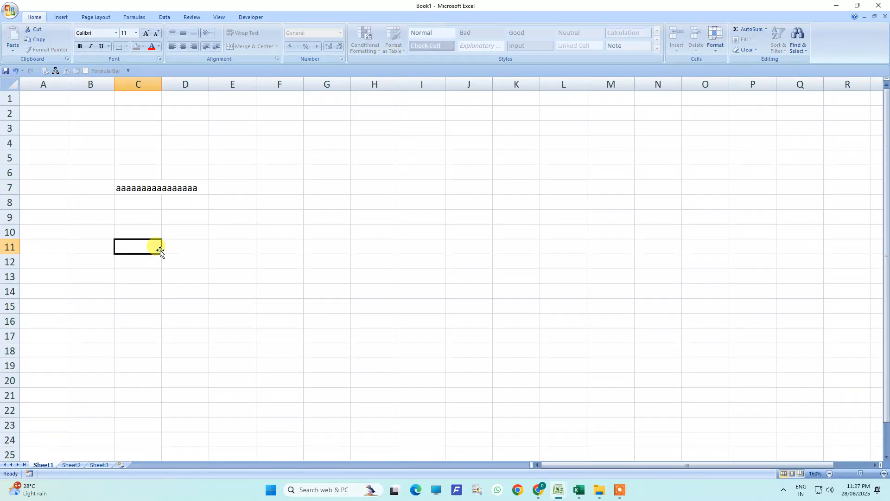
left_click_drag(162, 85, 195, 86)
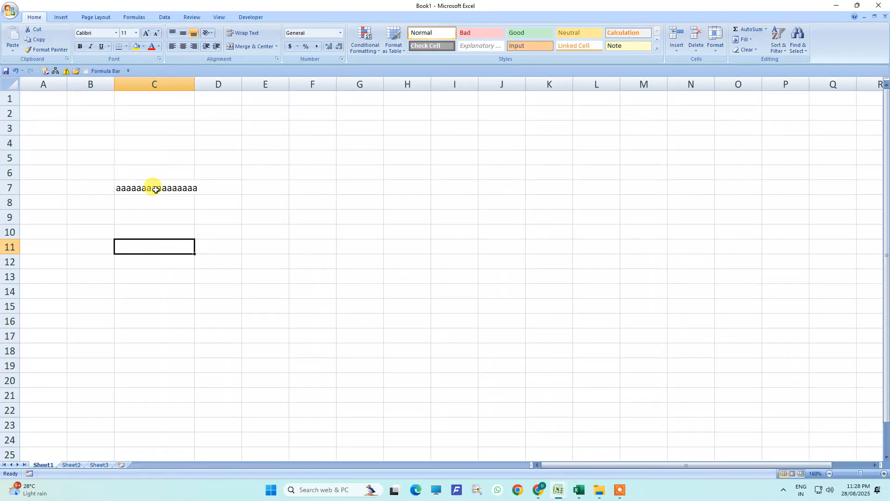
Copy cell C7 of Book1 and paste it as Unicode Text over the second student's name in Std 3 Smart Result 10.3.xlsm
right_click(154, 188)
left_click(177, 205)
mouse_move(565, 494)
left_click(550, 460)
right_click(68, 277)
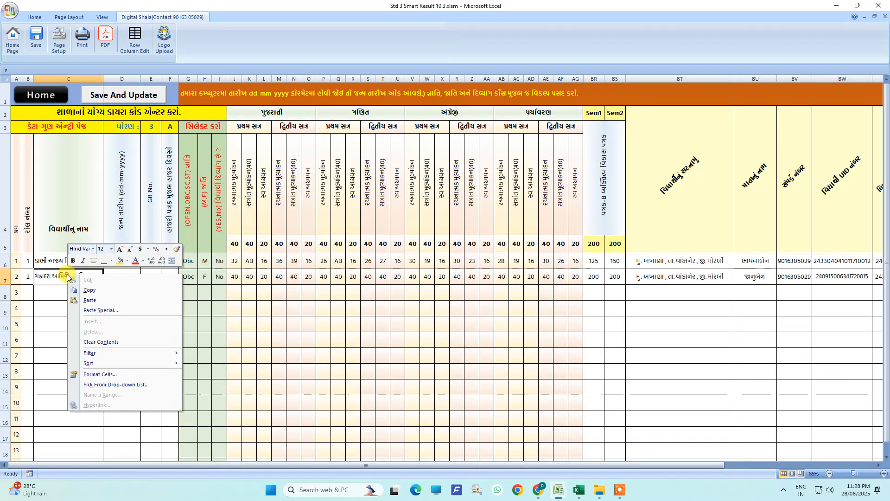
left_click(97, 310)
scroll(97, 312, "down", 2)
left_click(60, 306)
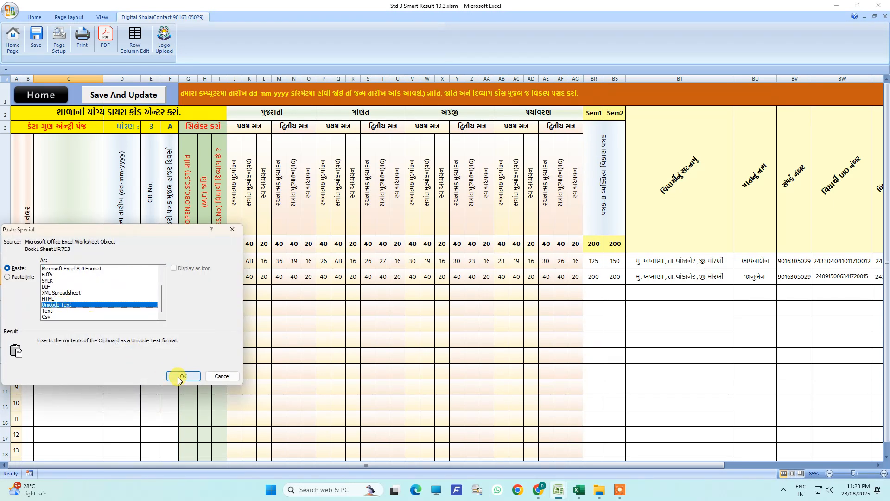
left_click(182, 375)
left_click(73, 318)
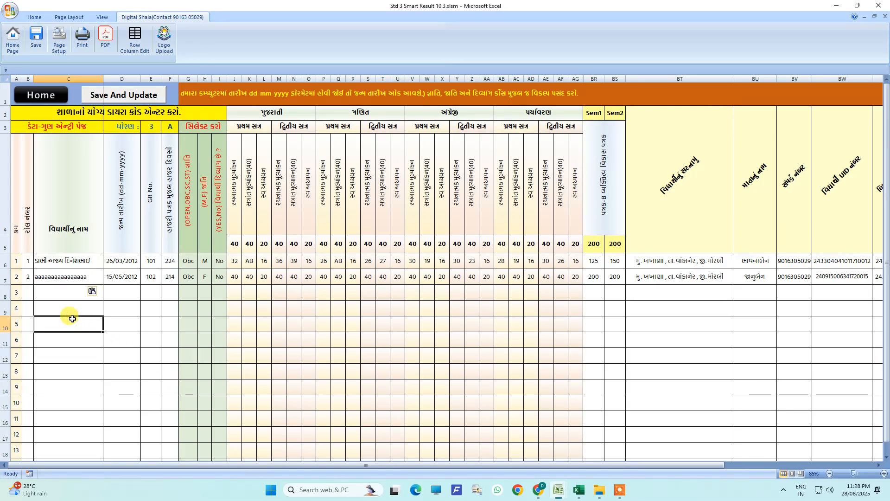
left_click(65, 279)
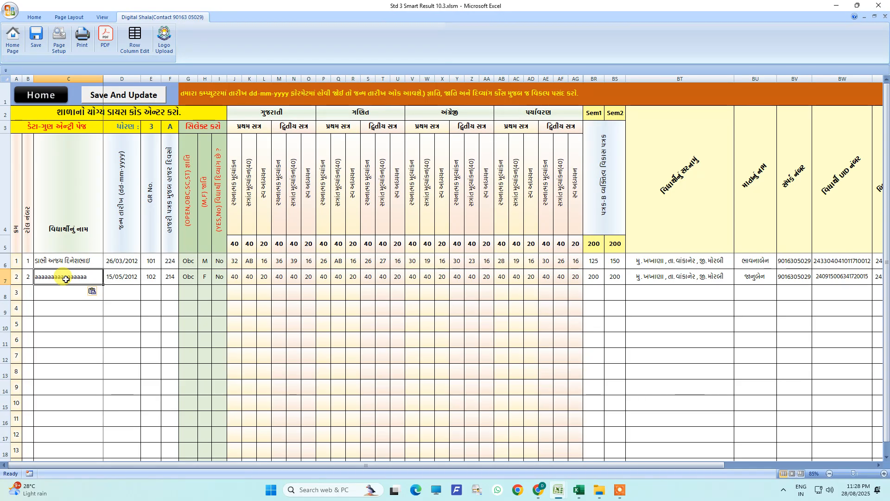
Switch to Book1, copy cell C7 of Sheet1 again and return to Std 3 Smart Result 10.3.xlsm
double_click(65, 279)
left_click(74, 306)
left_click(75, 282)
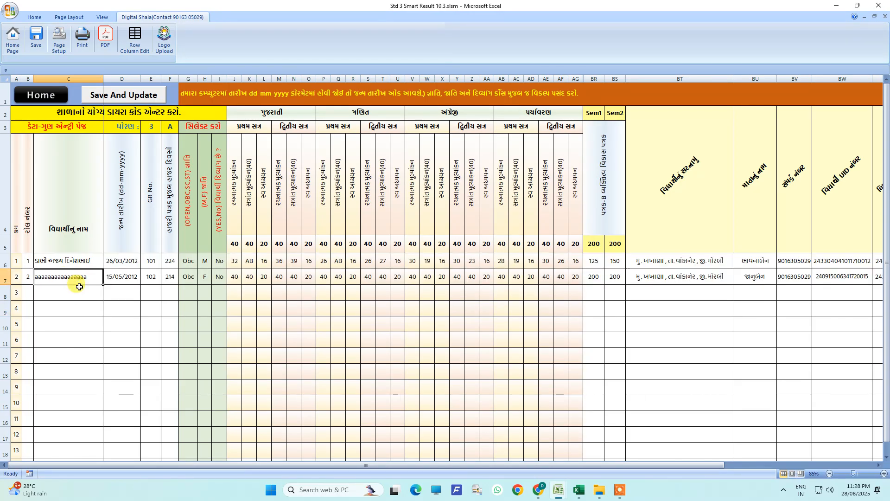
mouse_move(559, 490)
left_click(579, 456)
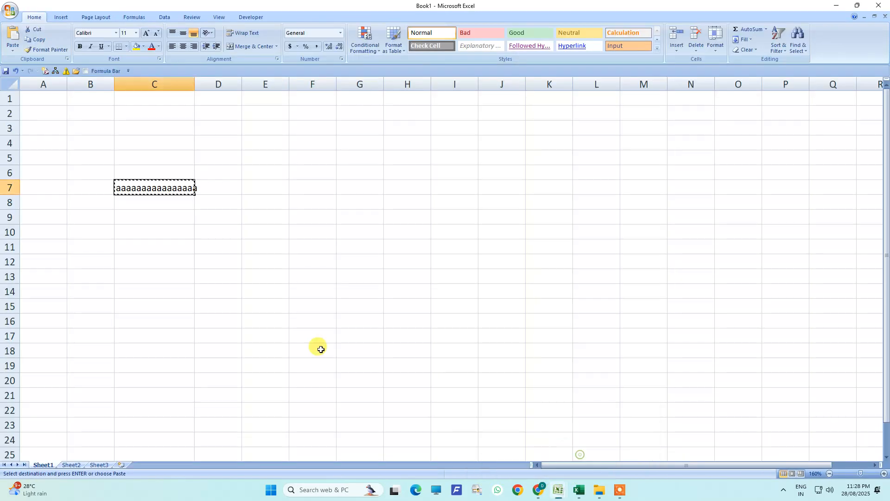
right_click(144, 184)
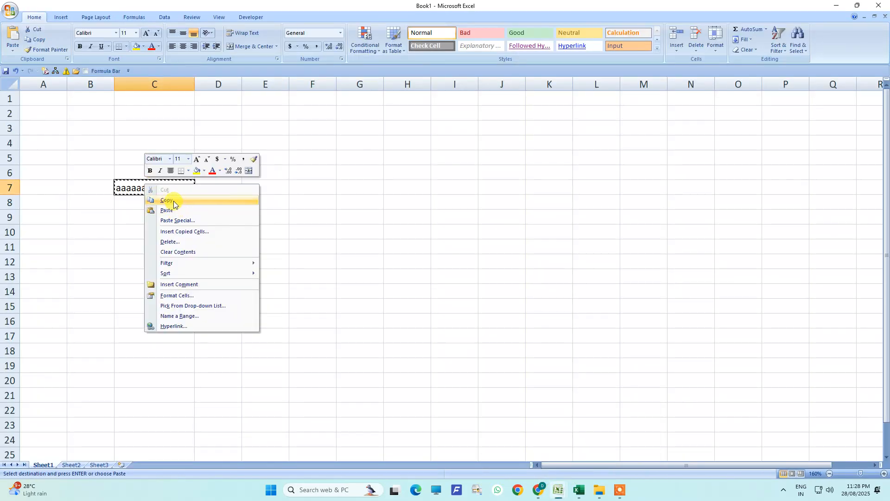
left_click(169, 201)
left_click(169, 216)
mouse_move(558, 490)
left_click(514, 447)
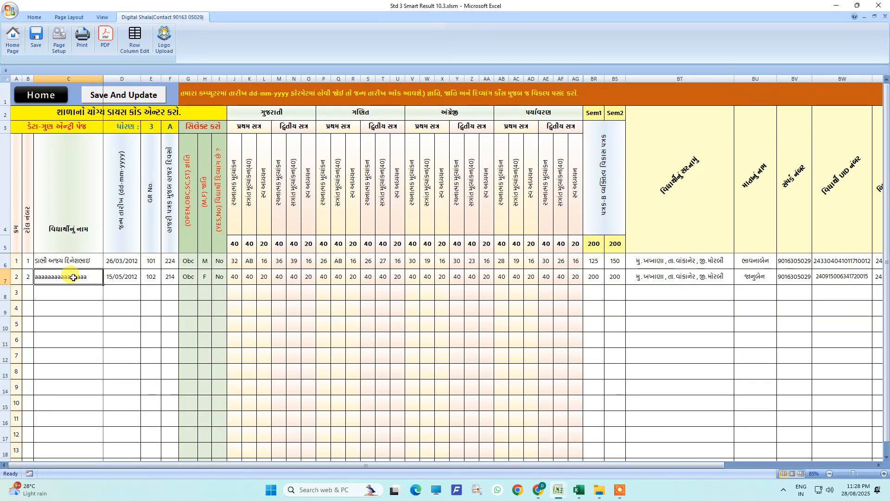
Clear the second student's name cell in the marks entry sheet
key("Delete")
left_click(70, 311)
left_click(74, 277)
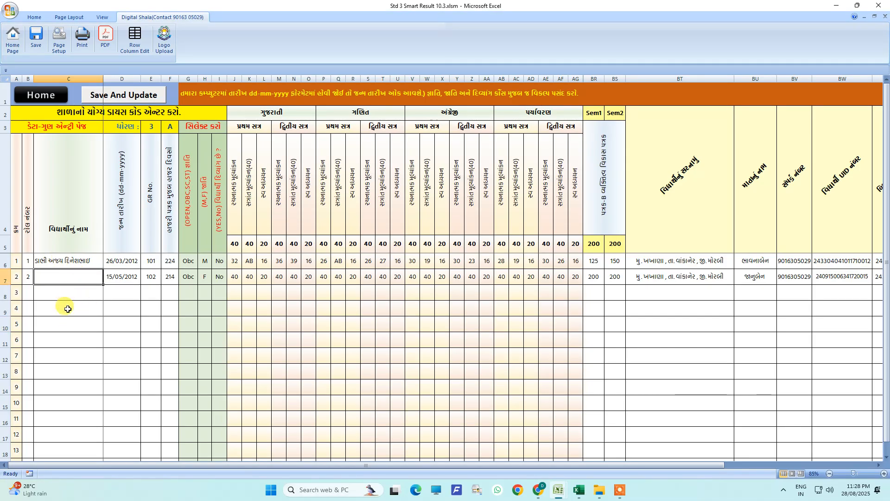
Switch to Book1 and fill the text of cell C7 in Sheet1 down to C20
mouse_move(557, 490)
left_click(607, 435)
left_click(153, 187)
left_click_drag(196, 195, 183, 387)
left_click(231, 335)
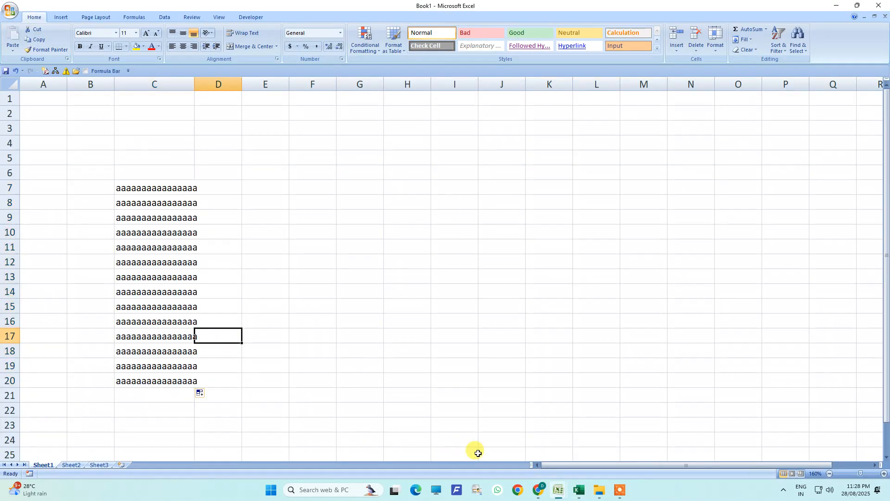
Switch to Std 3 Smart Result 10.3.xlsm and examine the empty student name cells from the second student down
mouse_move(557, 490)
left_click(514, 445)
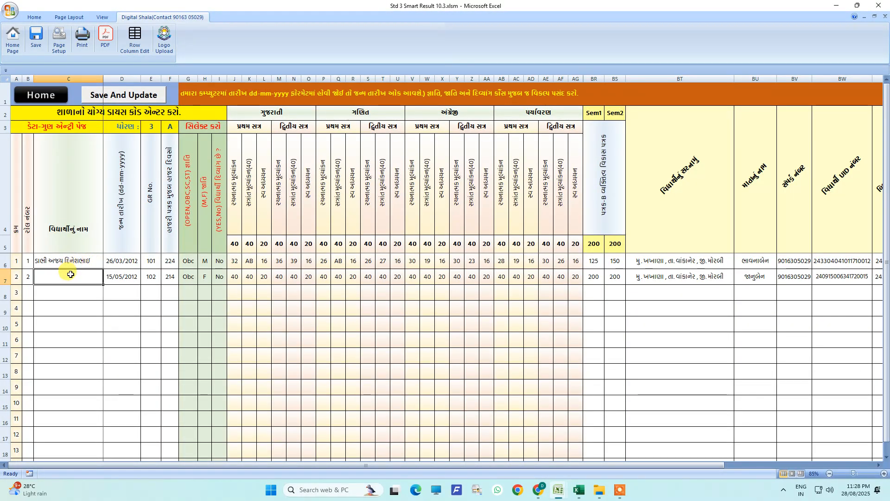
left_click_drag(71, 274, 71, 408)
left_click(121, 324)
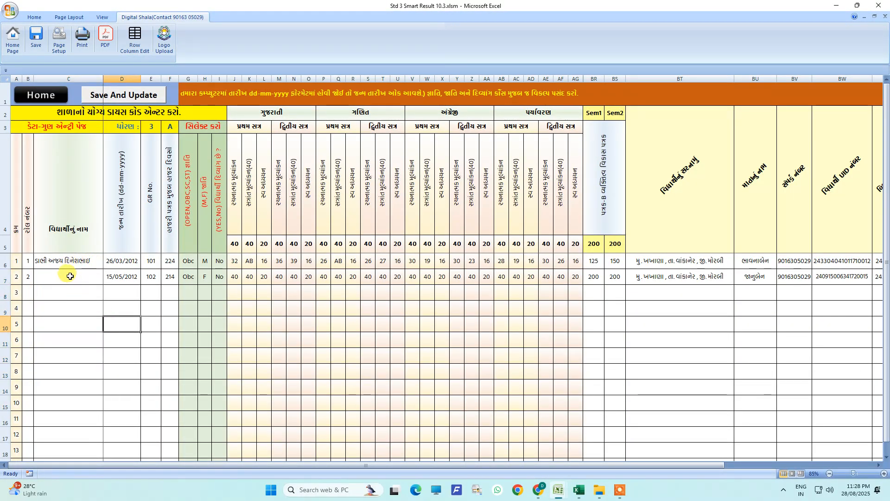
left_click(70, 275)
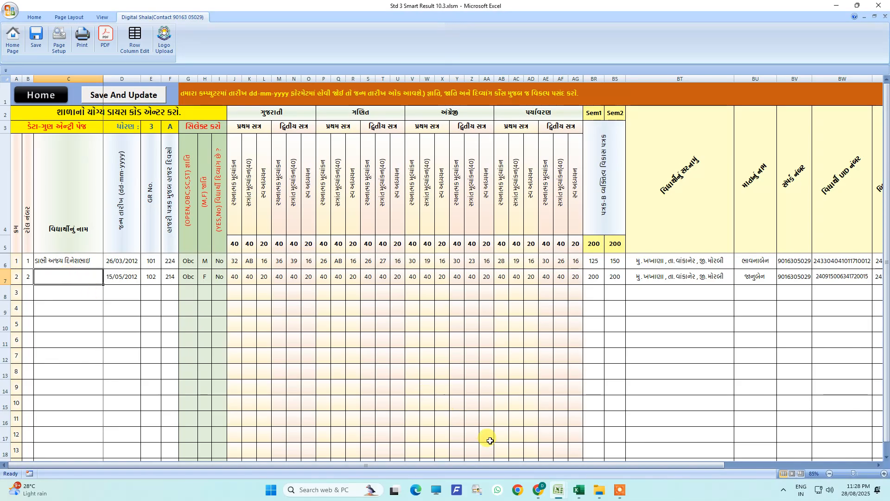
Switch to Book1 and copy cells C7 to C20 of Sheet1
mouse_move(558, 490)
left_click(598, 452)
left_click_drag(168, 195, 159, 379)
right_click(149, 340)
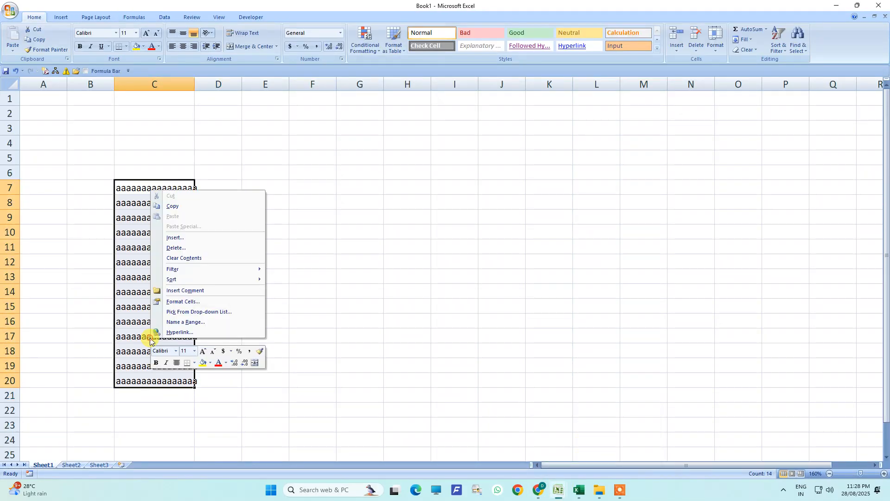
left_click(175, 207)
mouse_move(557, 490)
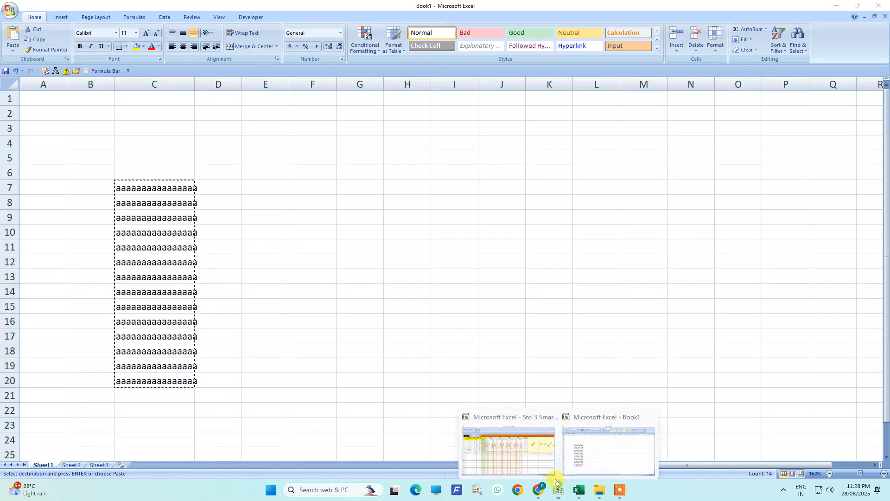
Switch to Std 3 Smart Result 10.3.xlsm and paste the copied cells as Unicode Text starting at the second student's name cell
left_click(514, 447)
right_click(65, 274)
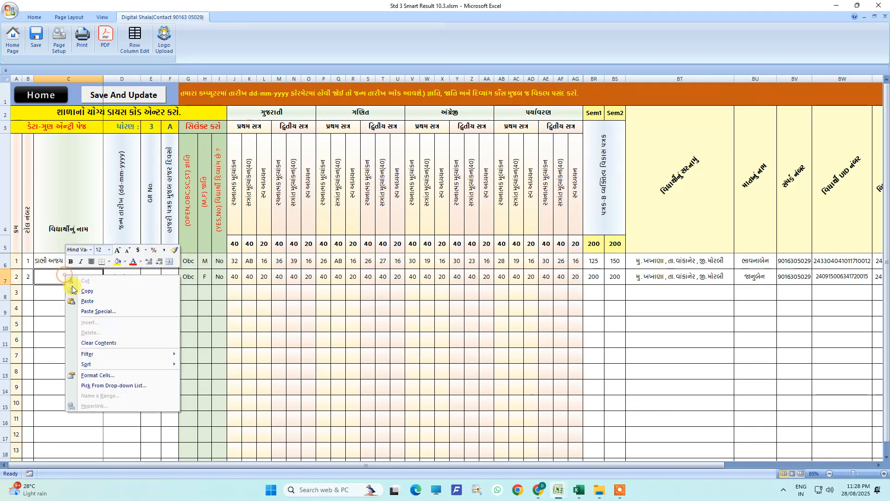
left_click(89, 312)
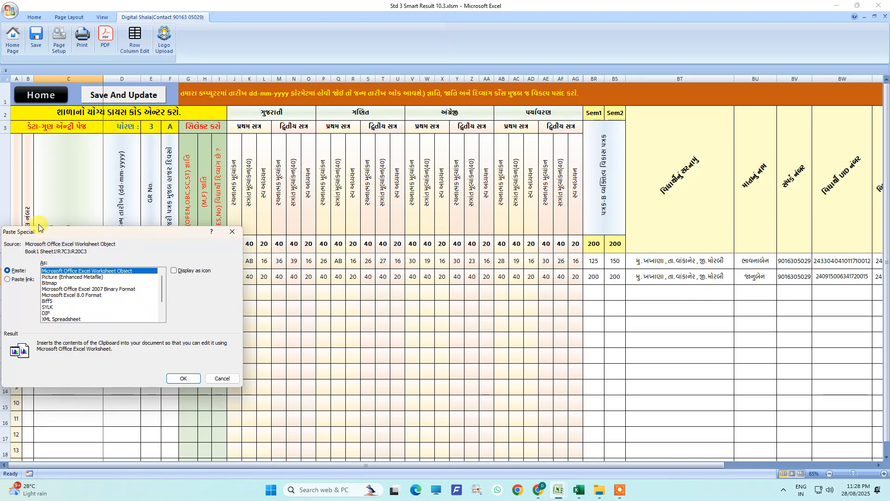
scroll(64, 303, "down", 2)
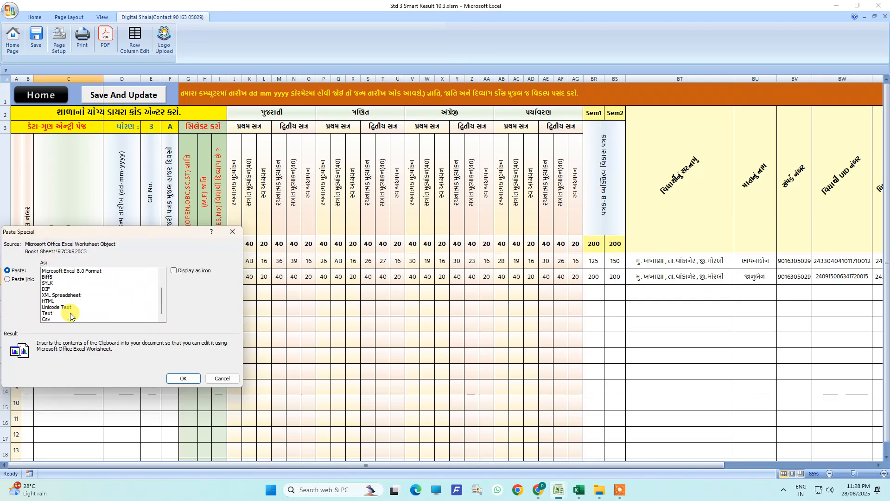
left_click(58, 307)
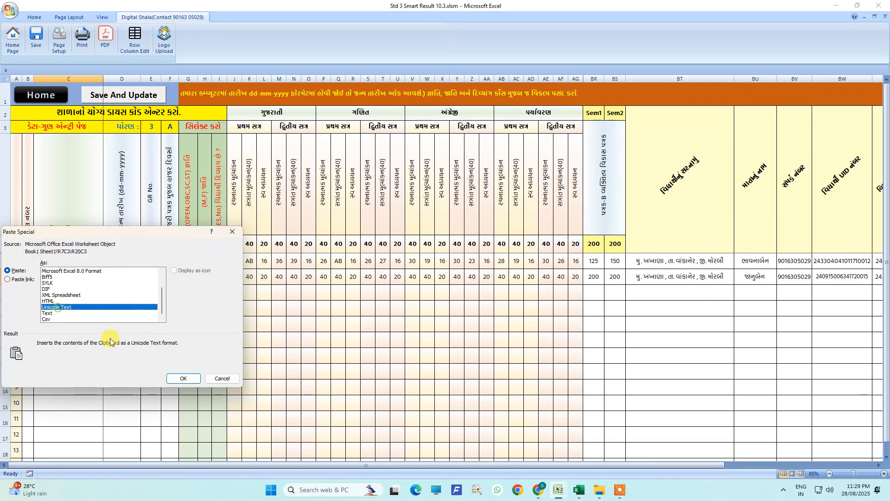
left_click(182, 378)
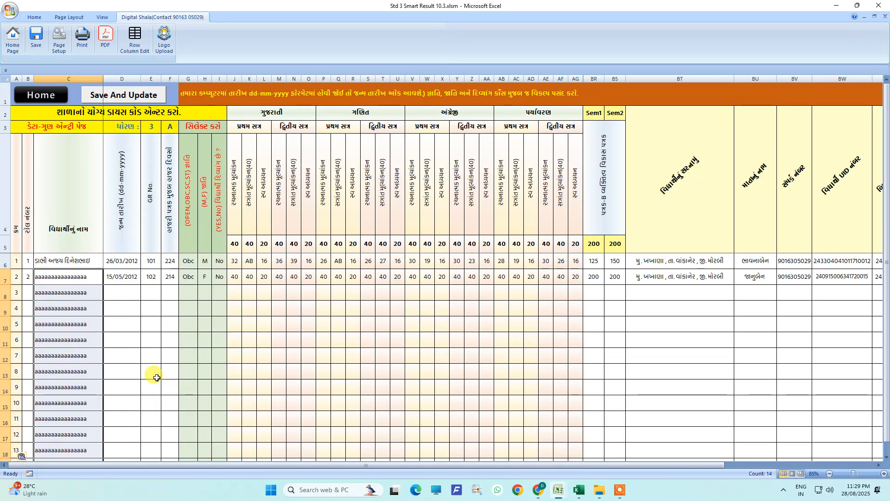
left_click(108, 337)
Examine the pasted entries throughout the student name column of the marks entry sheet
left_click_drag(80, 278, 83, 455)
scroll(83, 448, "down", 2)
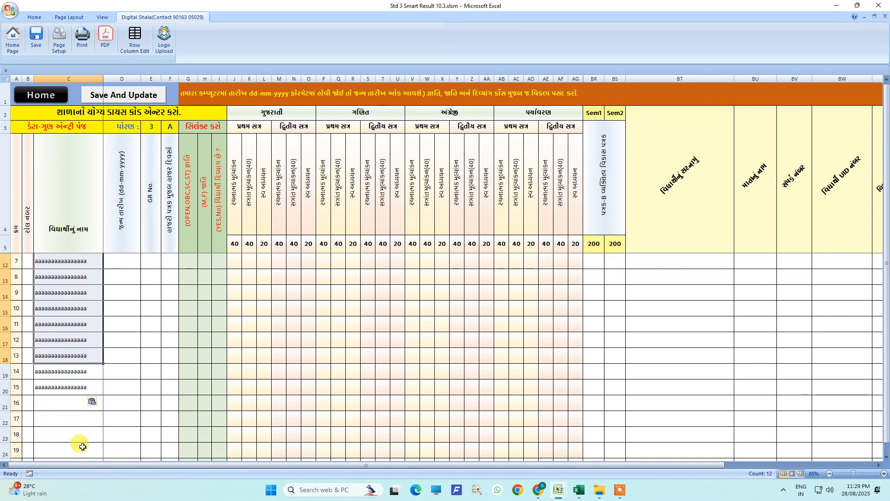
scroll(83, 446, "up", 2)
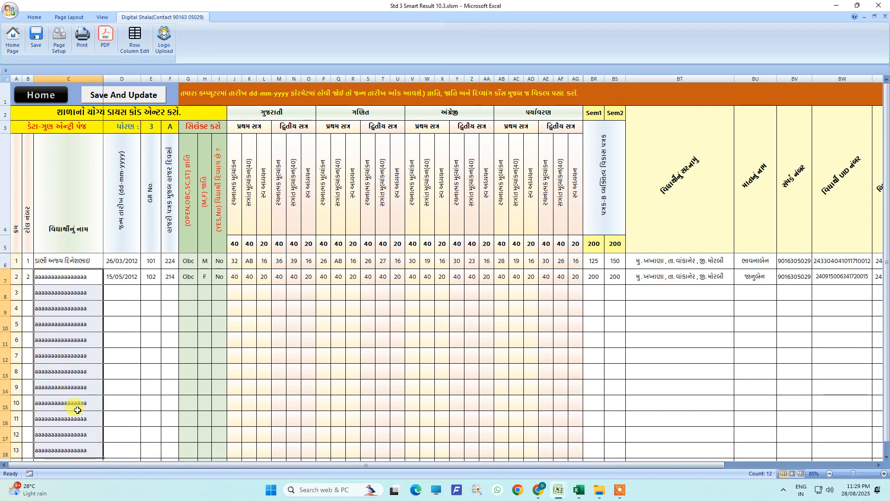
left_click(67, 307)
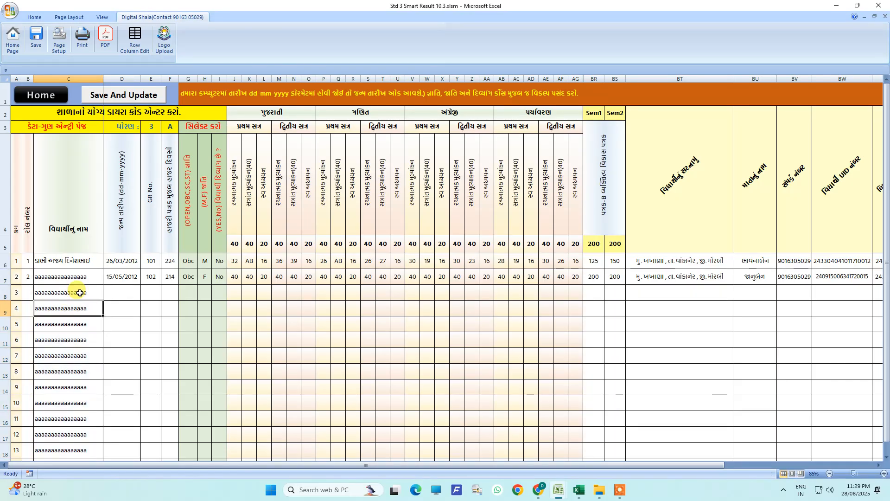
left_click(80, 292)
left_click(81, 301)
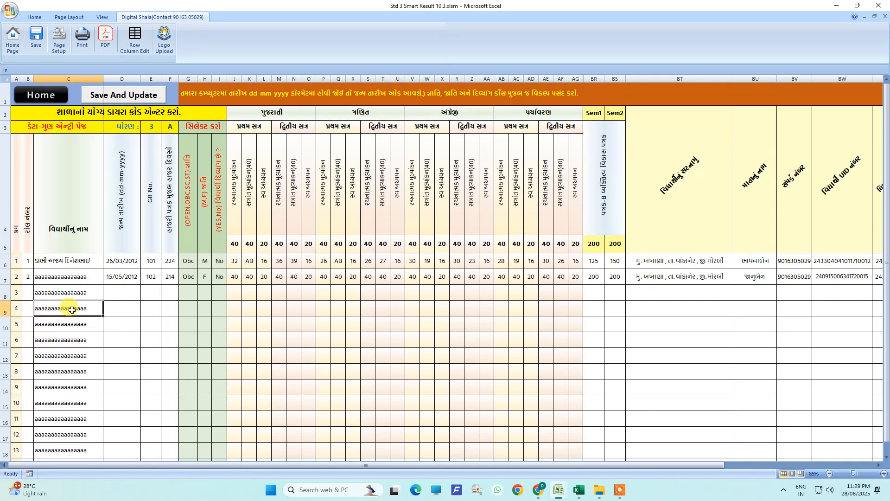
left_click(74, 292)
left_click(77, 274)
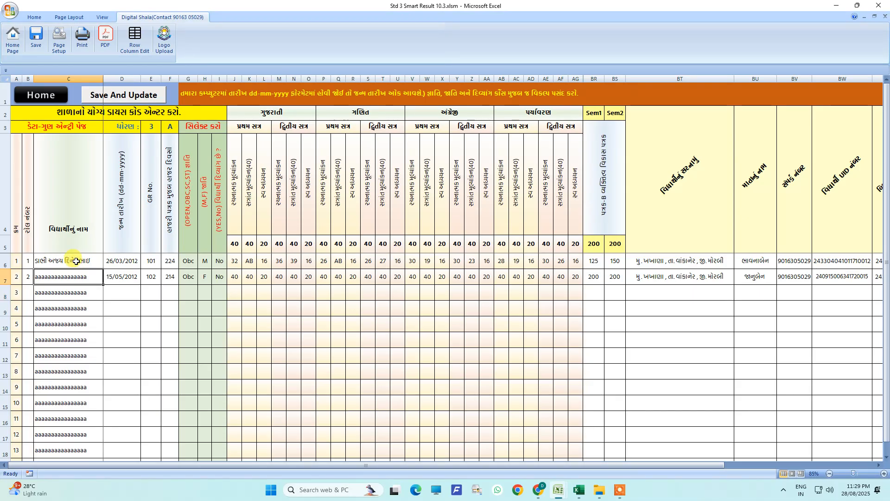
left_click_drag(74, 261, 74, 420)
left_click(118, 290)
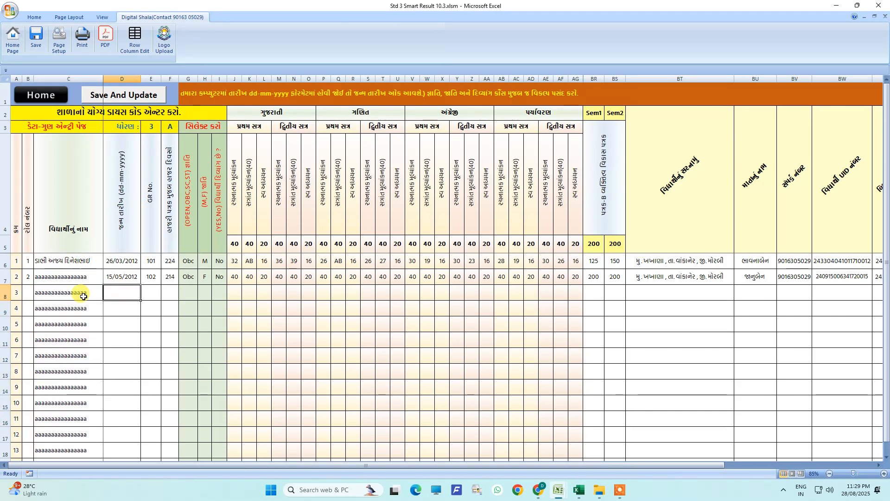
Enter roll number 3 for the third student in row 8
left_click(28, 294)
type("3")
left_click(55, 325)
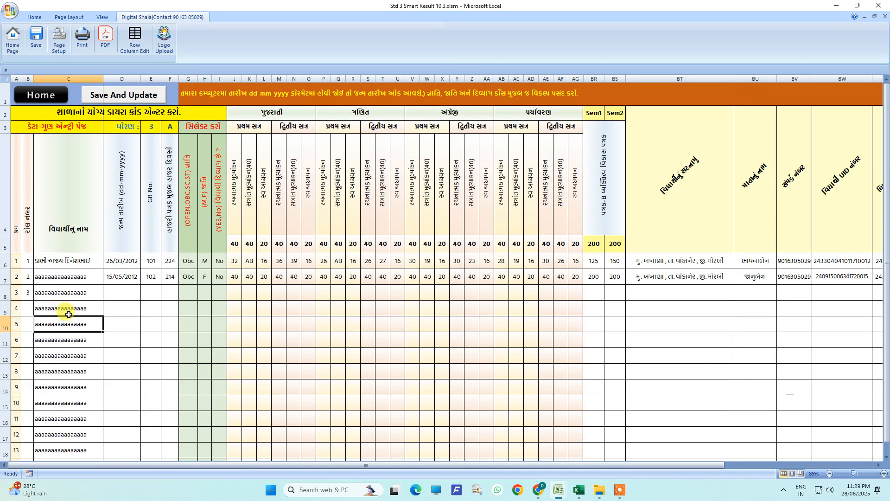
left_click(108, 292)
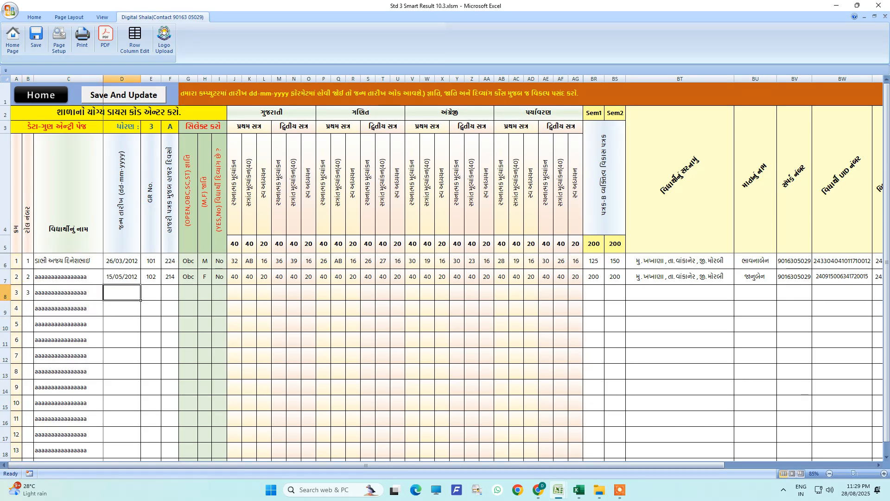
Delete the third student's entire row 8 from the marks entry sheet
left_click(5, 292)
right_click(5, 295)
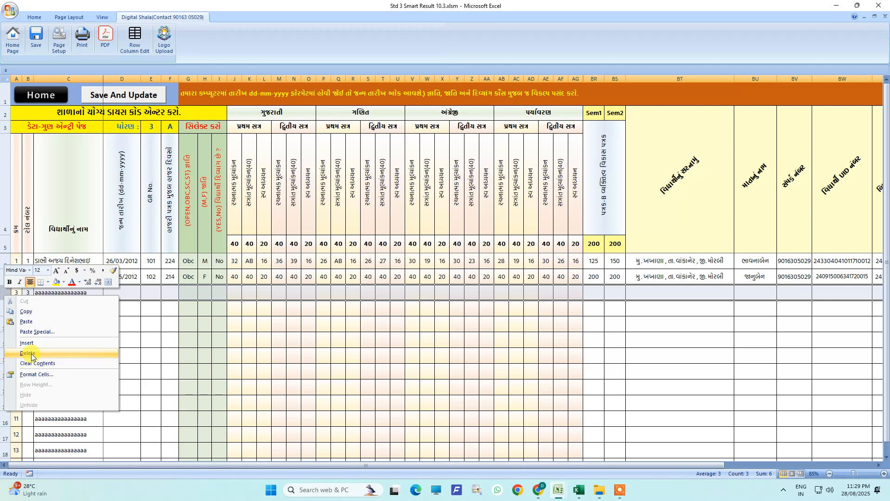
left_click(32, 354)
left_click(62, 320)
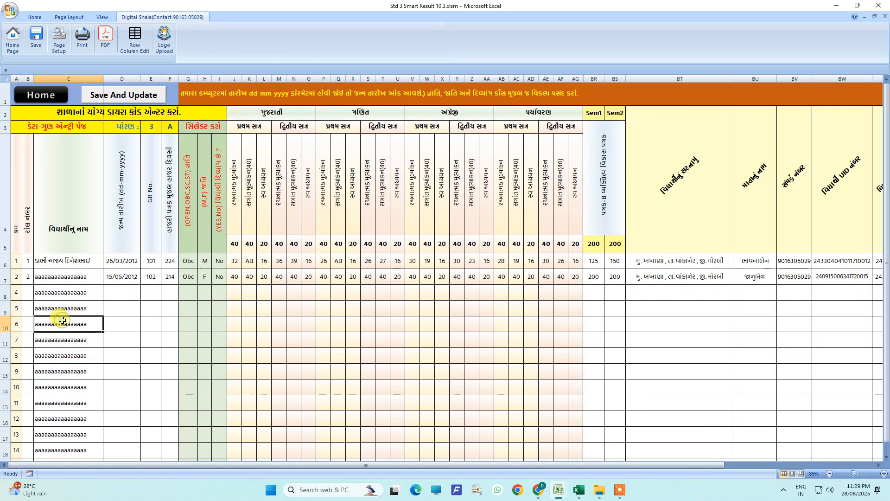
Enter roll numbers 4 and 5 for the students in rows 8 and 9
left_click(26, 296)
type("4")
key("Return")
type("5")
key("Return")
left_click(30, 350)
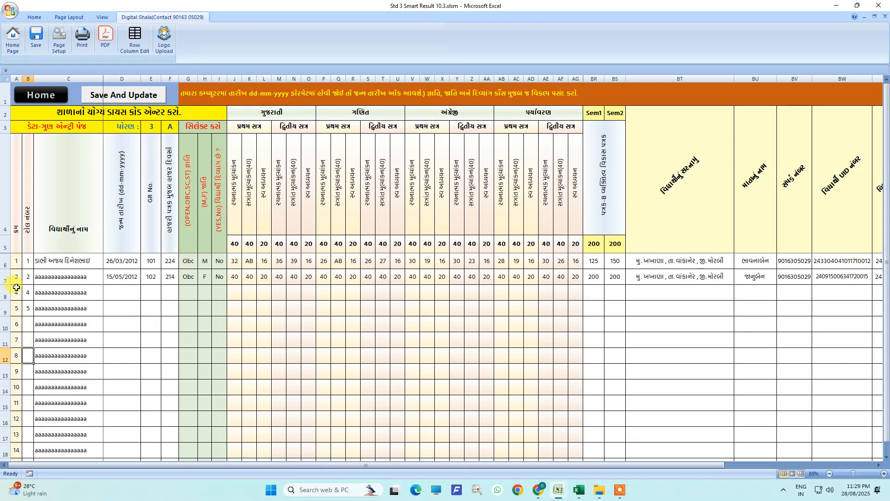
Set the serial number in cell A8 to 3
left_click(17, 268)
left_click(16, 297)
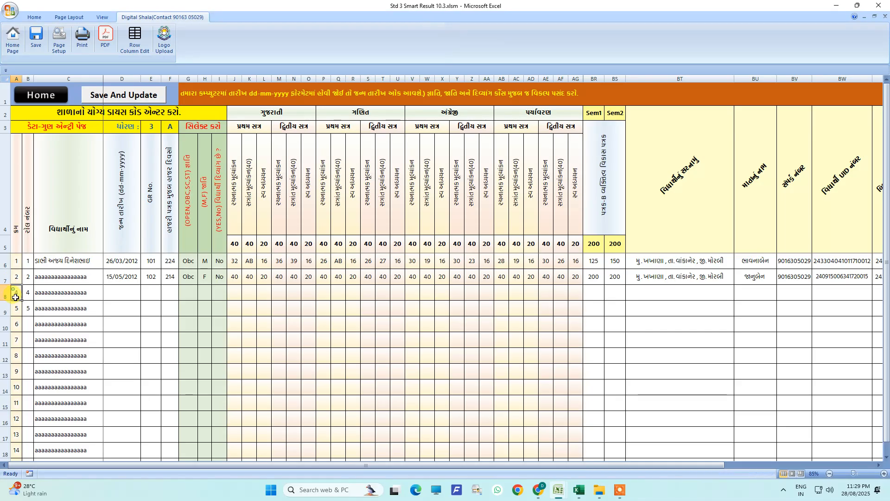
type("3")
key("Return")
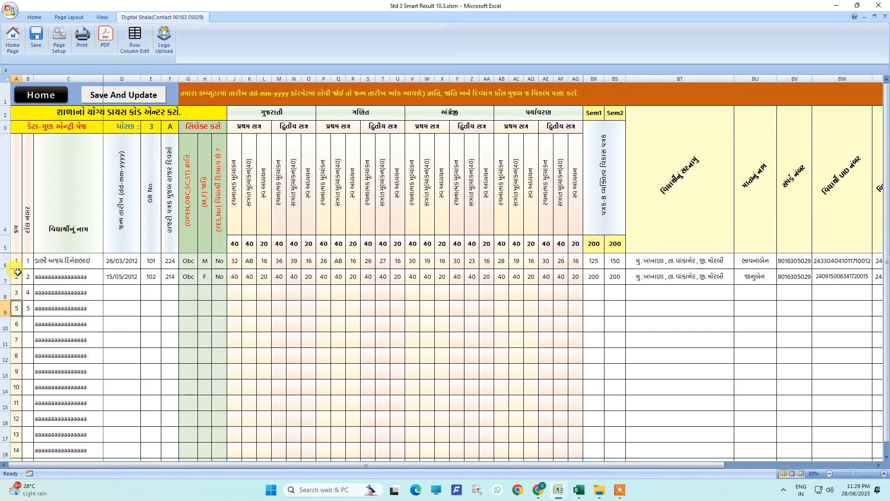
Continue the serial number series from cells A7 and A8 down through the rest of the student list
left_click_drag(17, 276, 19, 363)
double_click(22, 365)
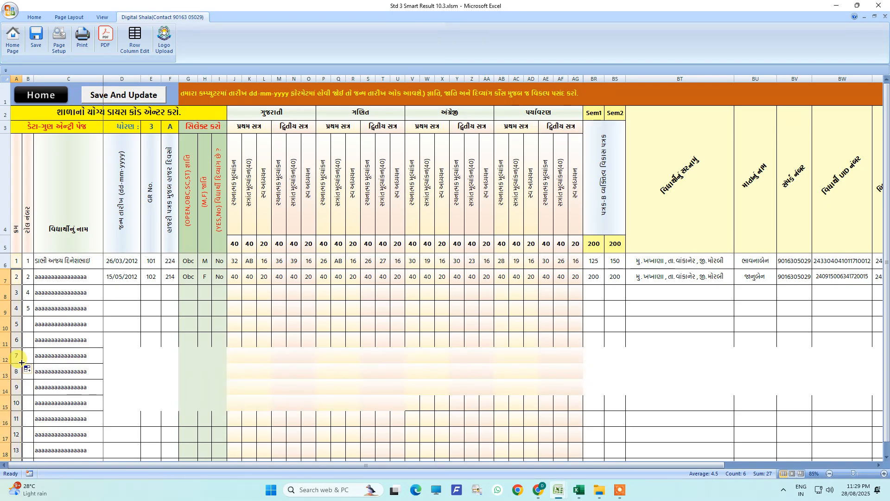
scroll(51, 386, "down", 20)
scroll(50, 386, "up", 20)
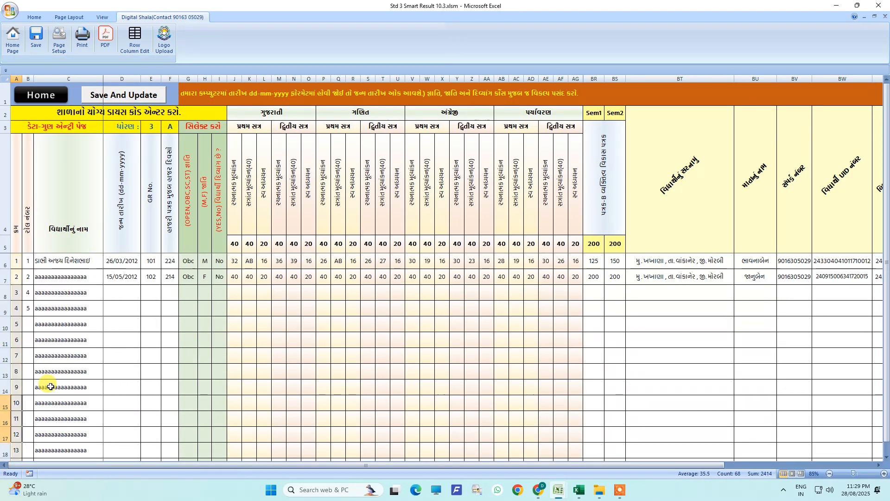
left_click(41, 308)
left_click(31, 290)
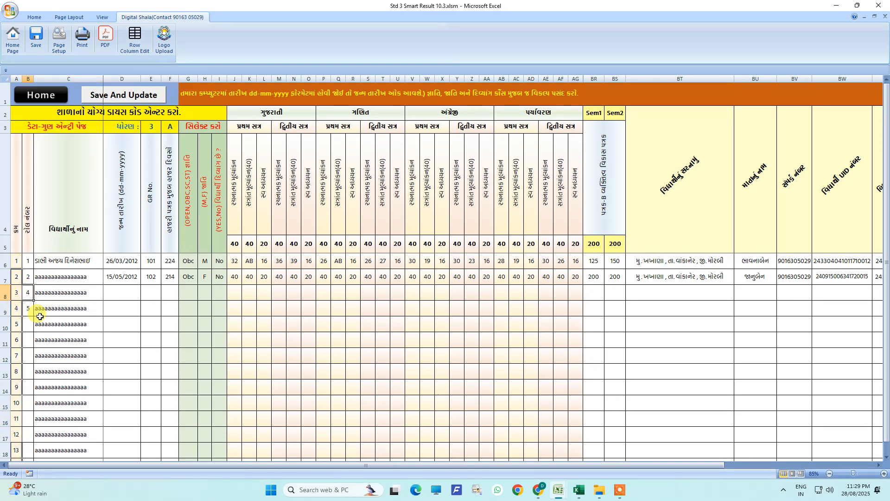
Insert a blank row at row 9 and continue the serial number series down through row 12
left_click(6, 312)
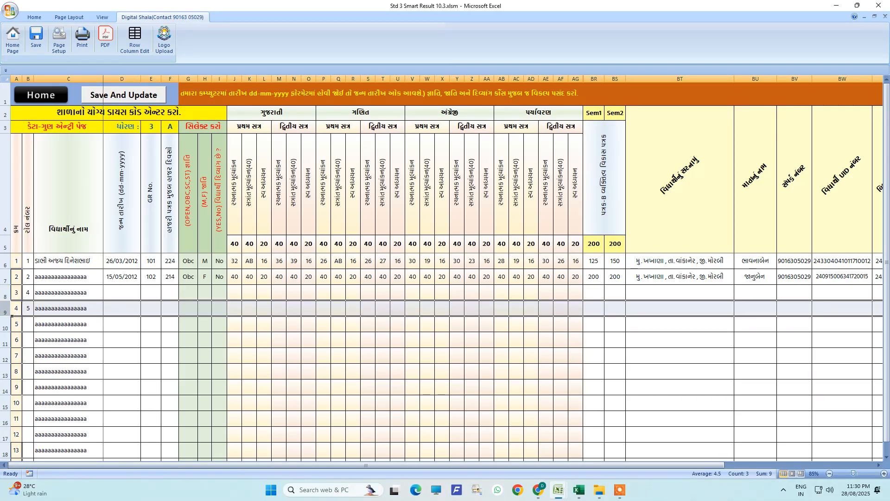
right_click(6, 312)
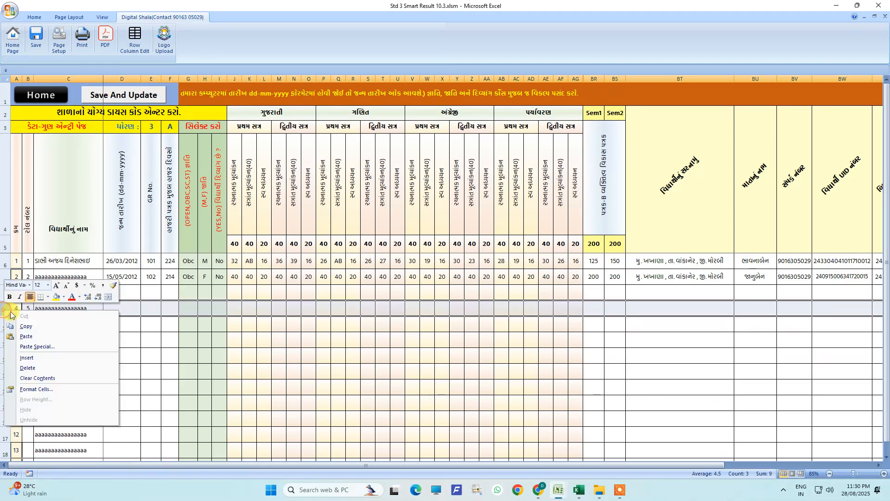
left_click(27, 357)
left_click_drag(15, 277, 19, 362)
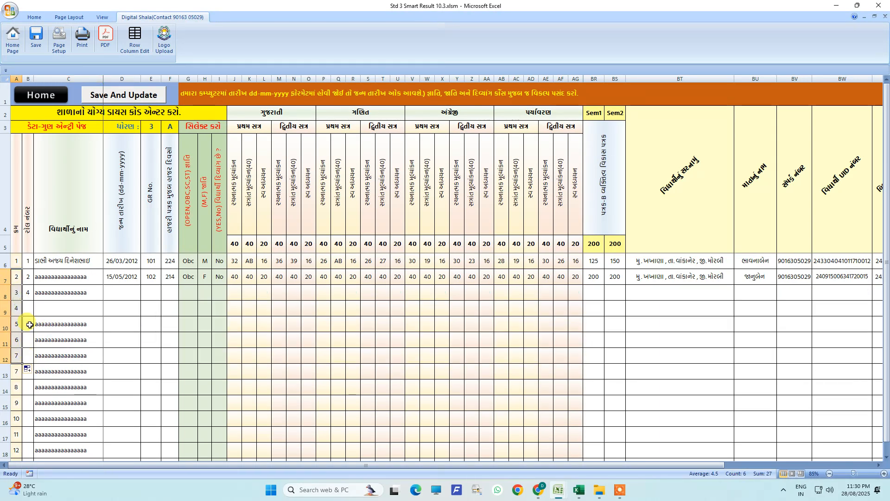
Enter roll number 11 for the new student in row 9
left_click(32, 309)
type("11")
key("Tab")
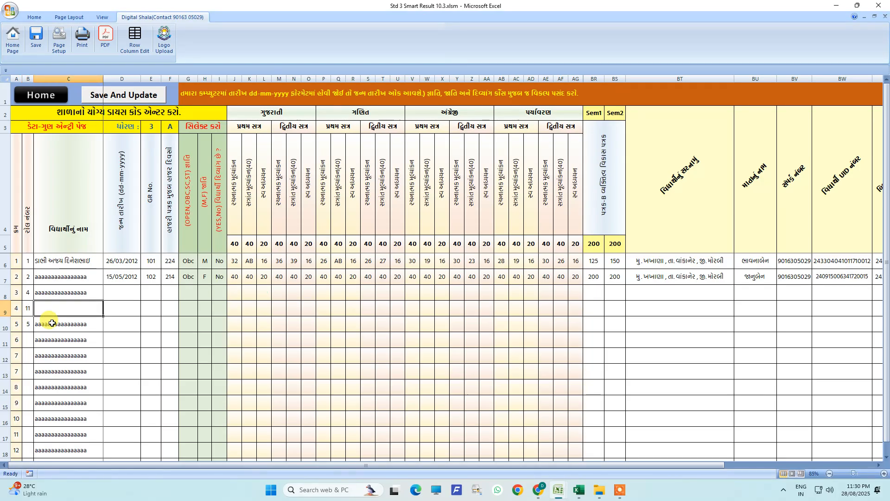
left_click(5, 310)
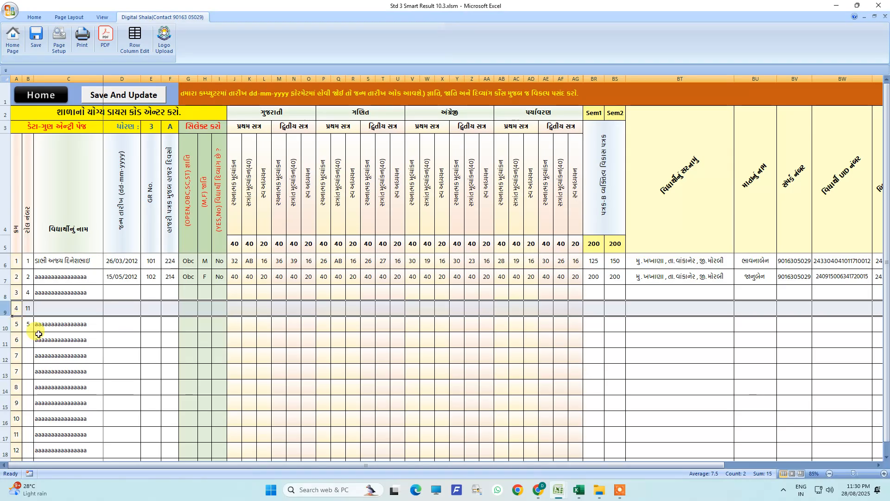
right_click(7, 309)
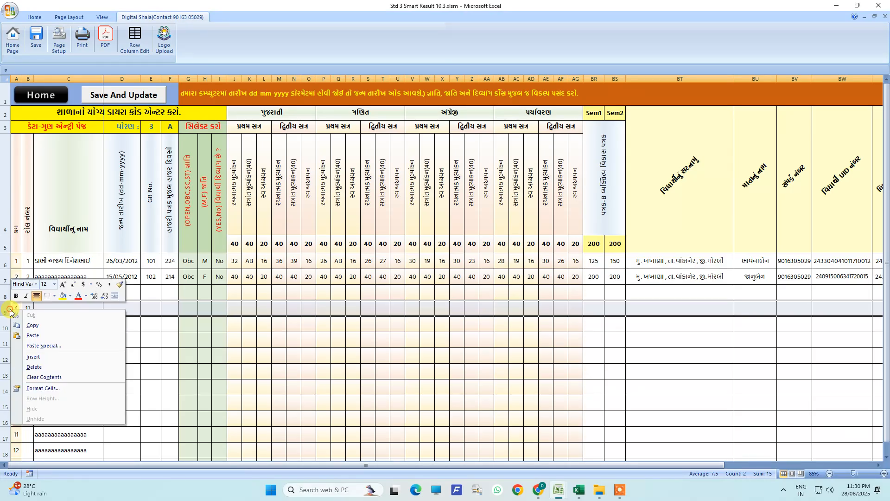
left_click(155, 307)
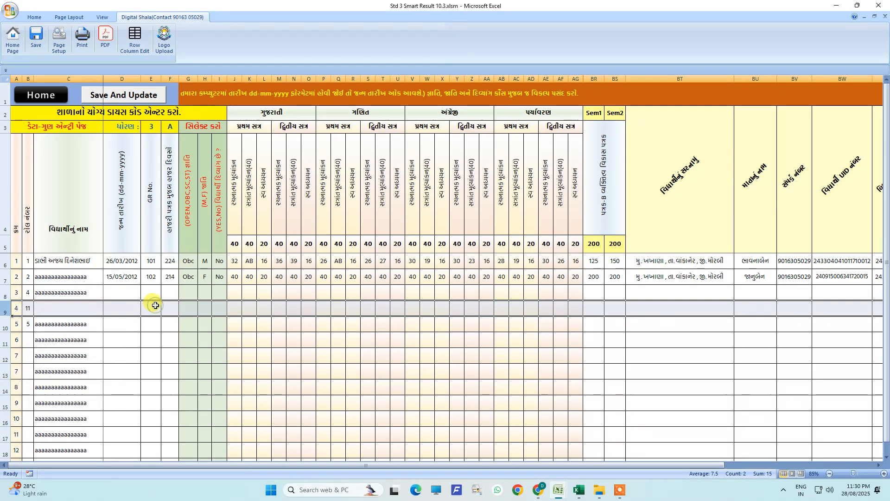
Check the date-of-birth entries against the dd-mm-yyyy notice in row 1 and the computer's own date format
left_click(115, 290)
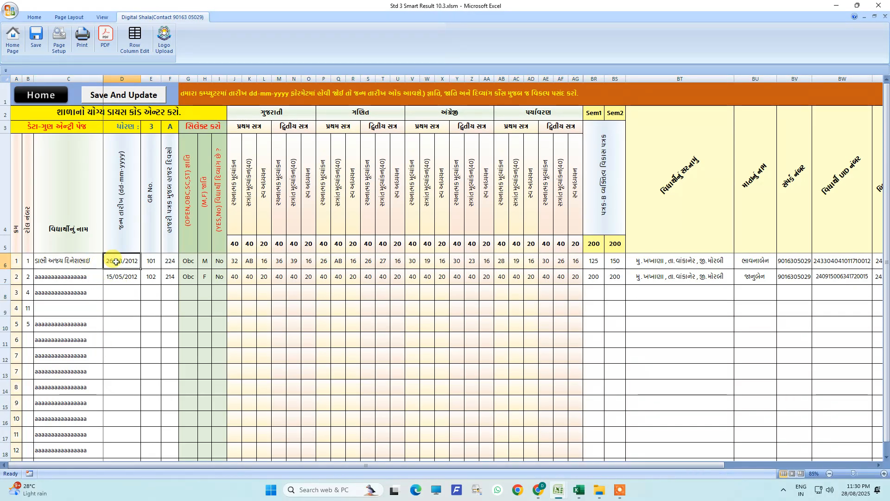
key("Up")
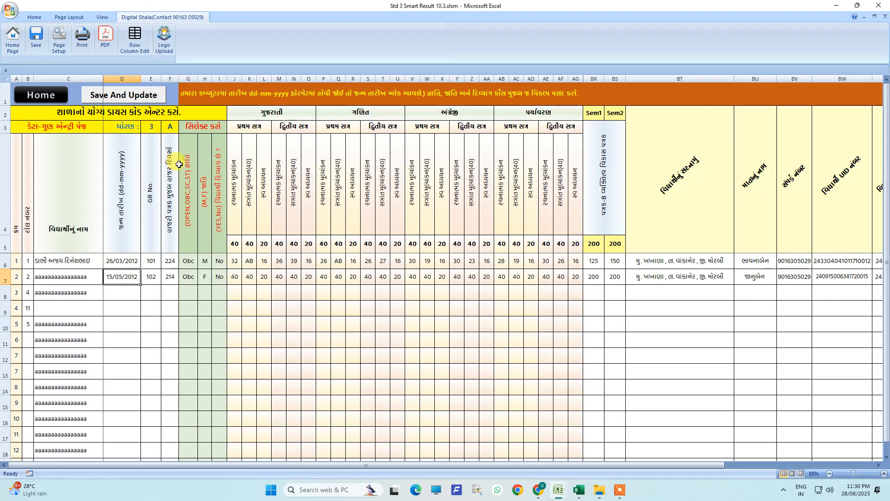
left_click(196, 97)
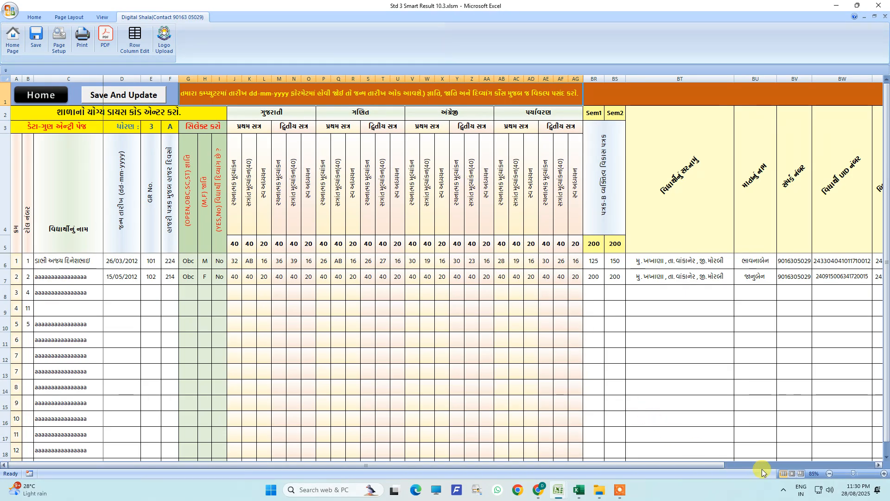
left_click(621, 490)
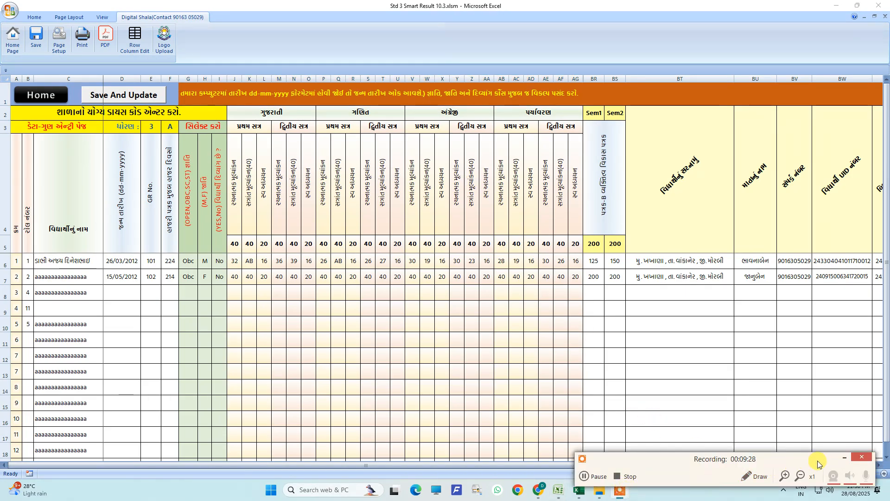
left_click(845, 459)
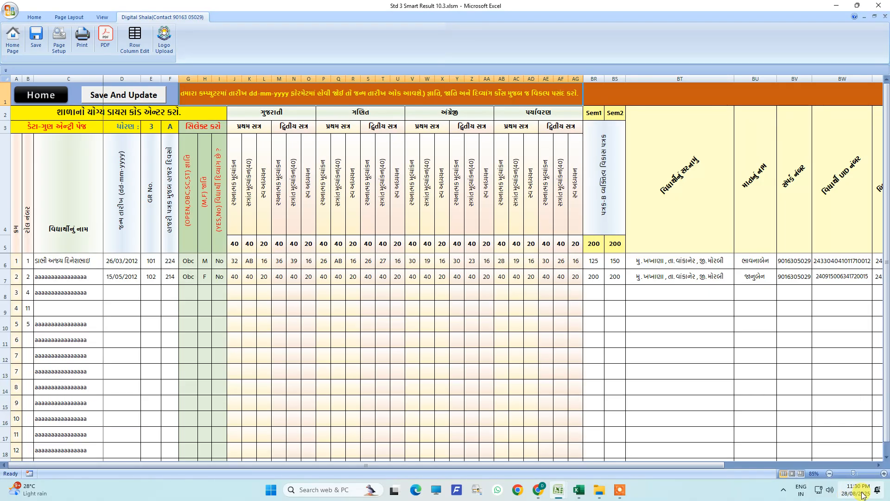
left_click(127, 280)
left_click(122, 262)
left_click(121, 281)
left_click(122, 307)
left_click(122, 325)
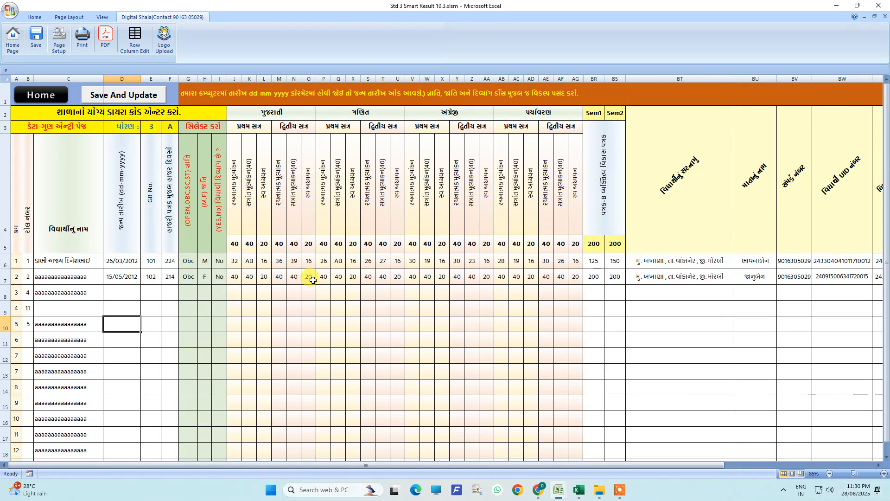
Look over the date of birth, GR No. and attendance days columns of the student list
left_click_drag(123, 260, 133, 343)
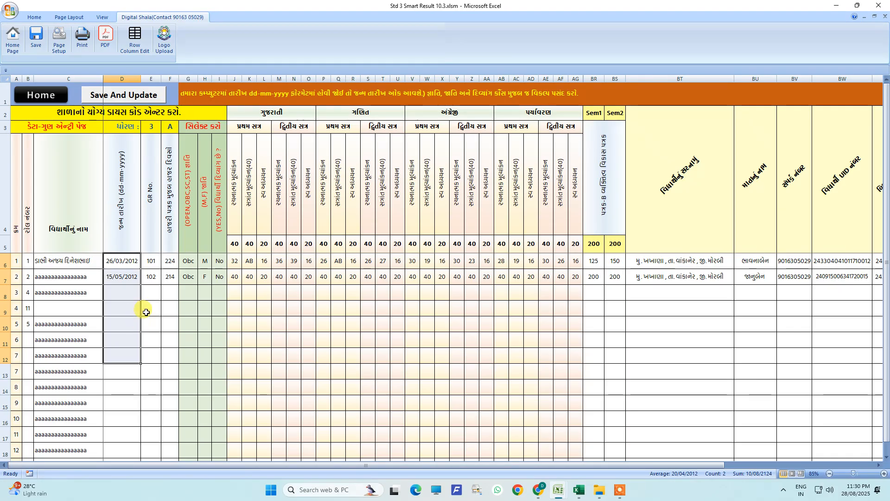
left_click_drag(149, 262, 151, 344)
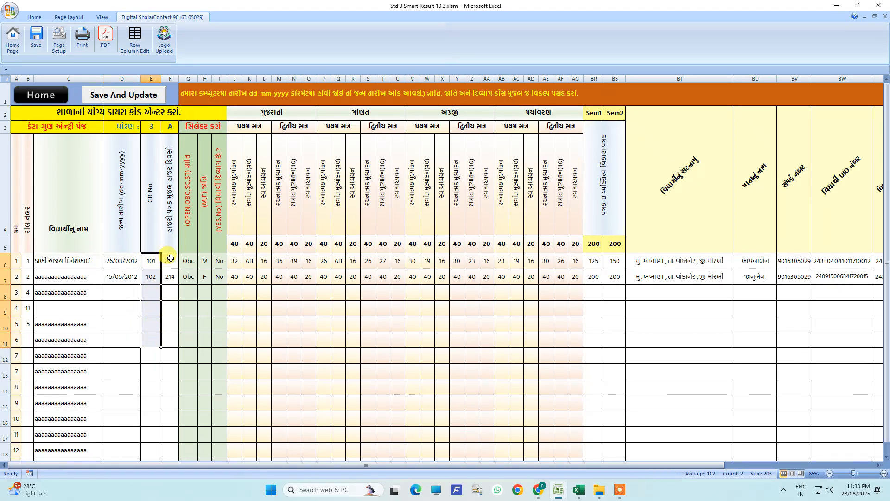
left_click_drag(171, 261, 169, 389)
left_click_drag(169, 258, 162, 389)
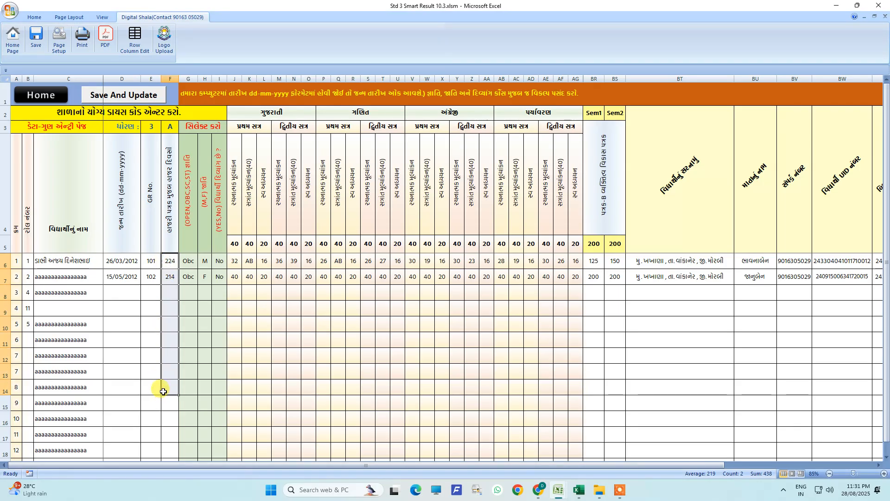
left_click_drag(149, 262, 149, 324)
left_click_drag(119, 262, 123, 360)
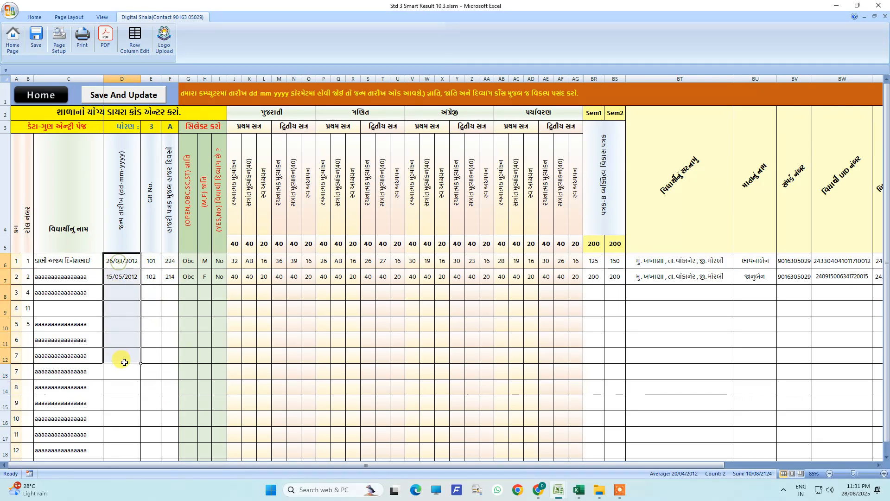
left_click_drag(165, 264, 173, 401)
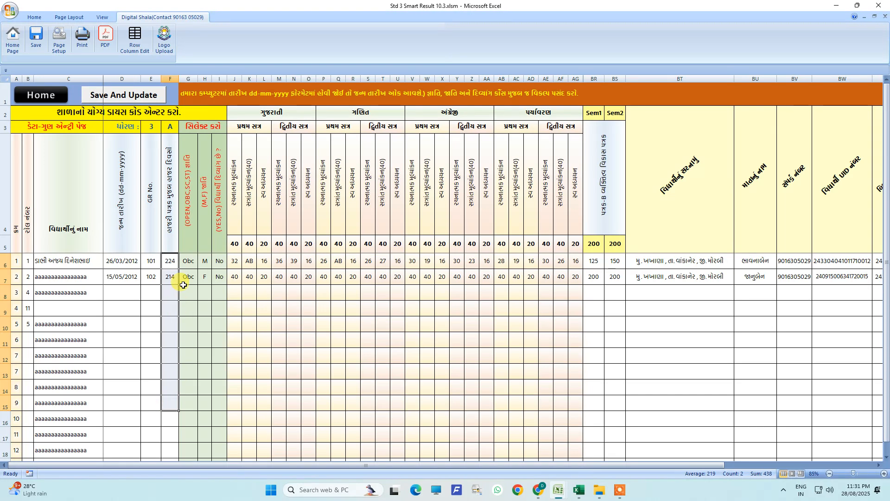
Choose OPEN from the allowed caste categories for the student in row 8
left_click(191, 262)
left_click(202, 265)
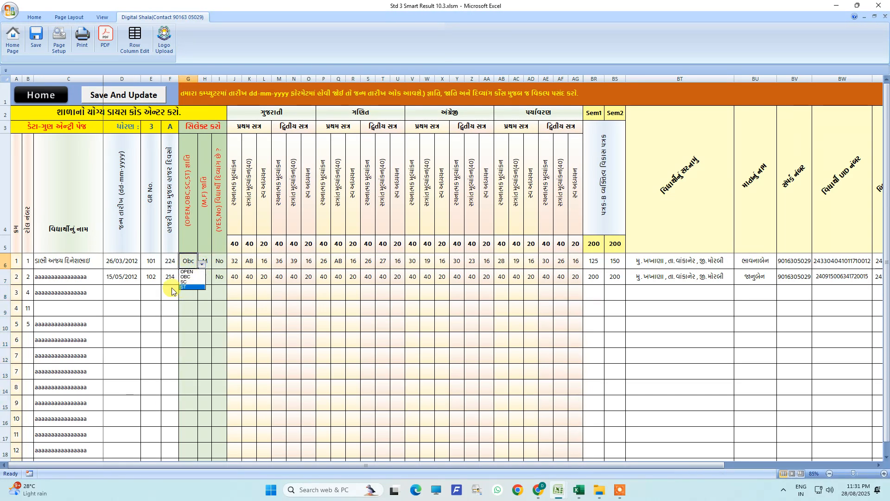
left_click(187, 277)
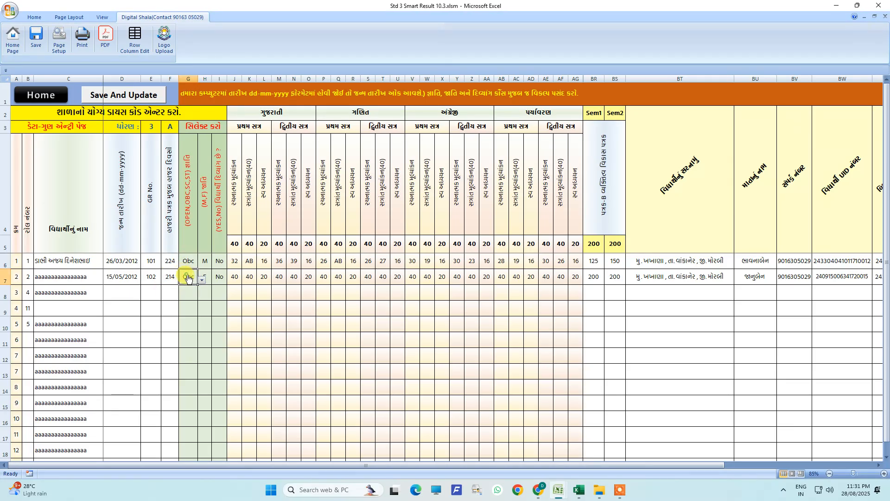
left_click(184, 290)
left_click(202, 295)
left_click(196, 305)
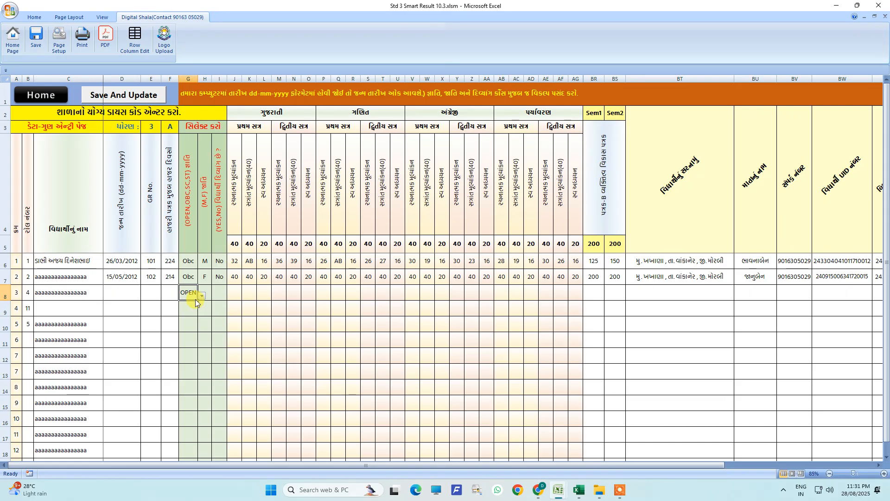
Copy the OPEN category from row 8 to the students in rows 9 to 15
key("ctrl+c")
left_click(187, 308)
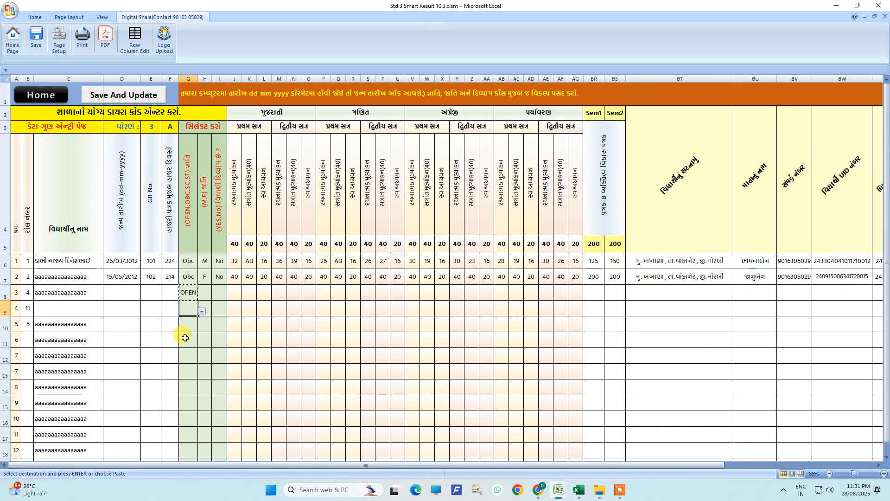
left_click(190, 408, "shift")
key("ctrl+v")
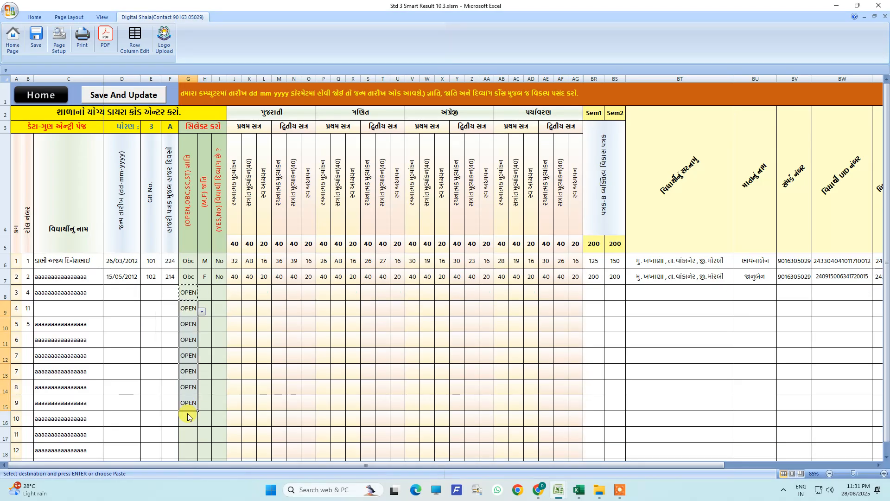
key("Escape")
Try to enter "other" as the caste category of the student in row 8
left_click(190, 296)
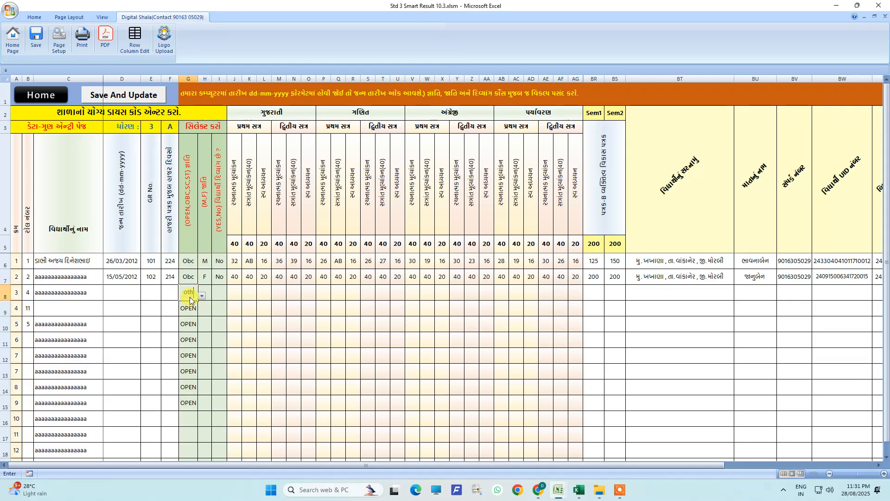
key("Return")
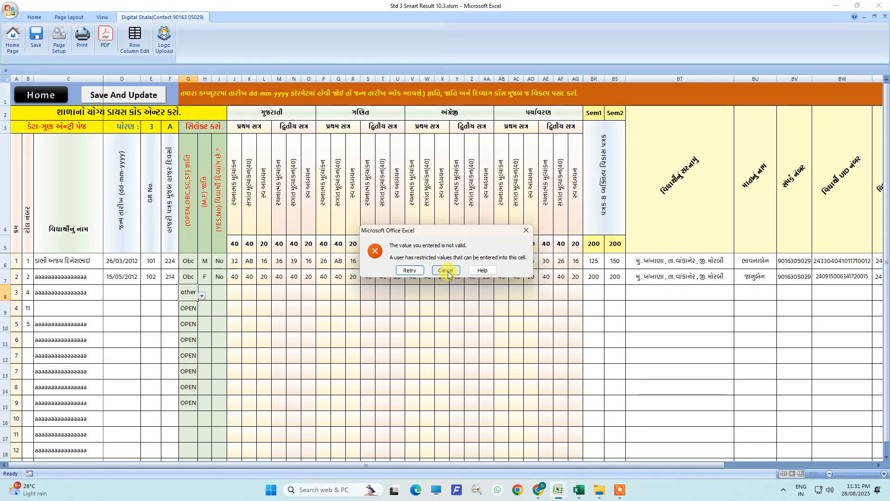
left_click(446, 281)
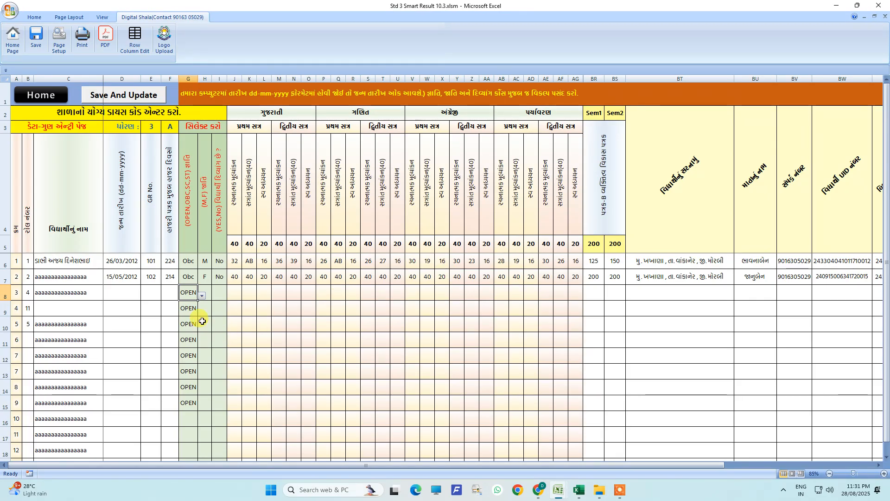
left_click(187, 307)
left_click(190, 293)
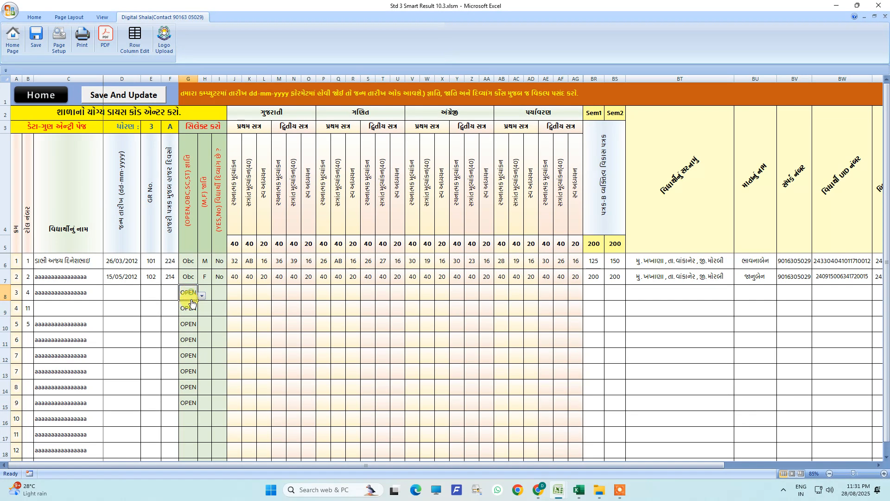
left_click(190, 225)
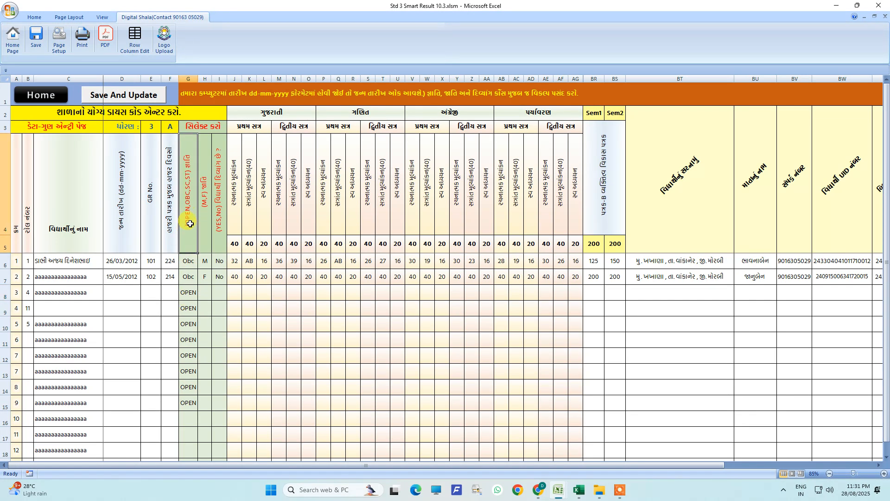
left_click(195, 126)
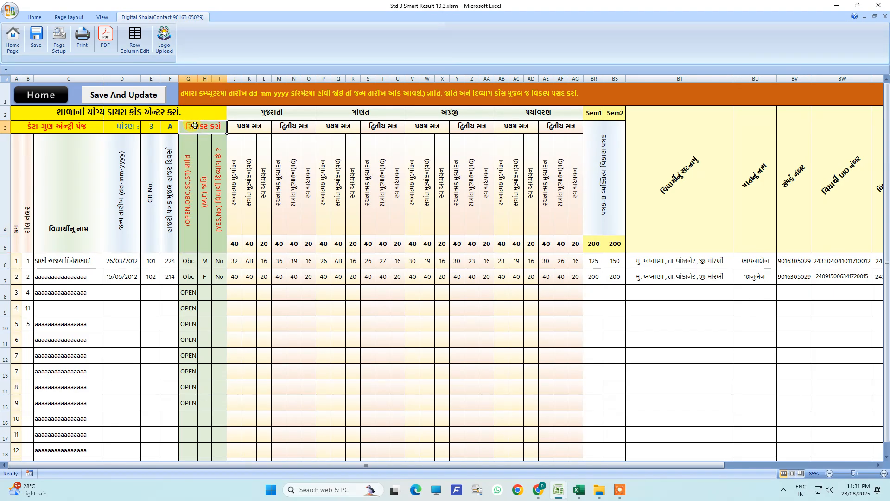
Set the caste category of the students in rows 7 and 6 to the listed option OBC
left_click(188, 278)
left_click(202, 281)
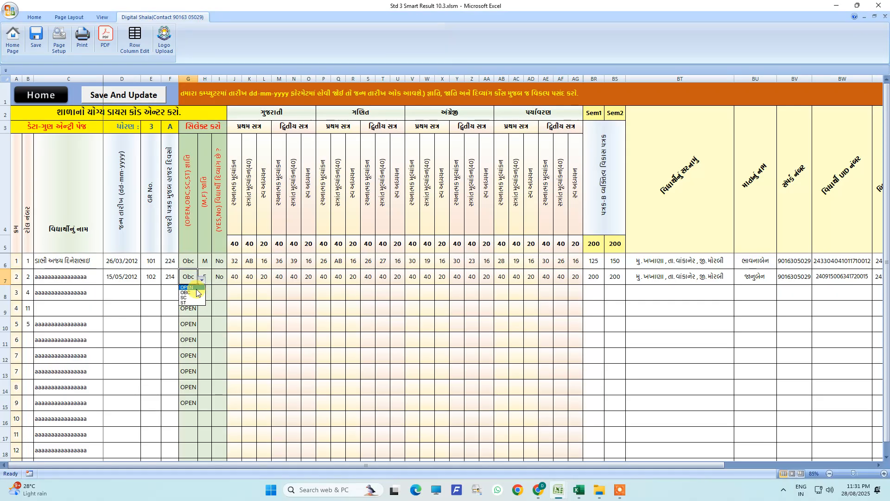
left_click(191, 293)
left_click(192, 314)
left_click(193, 264)
left_click(202, 269)
left_click(190, 280)
left_click(189, 293)
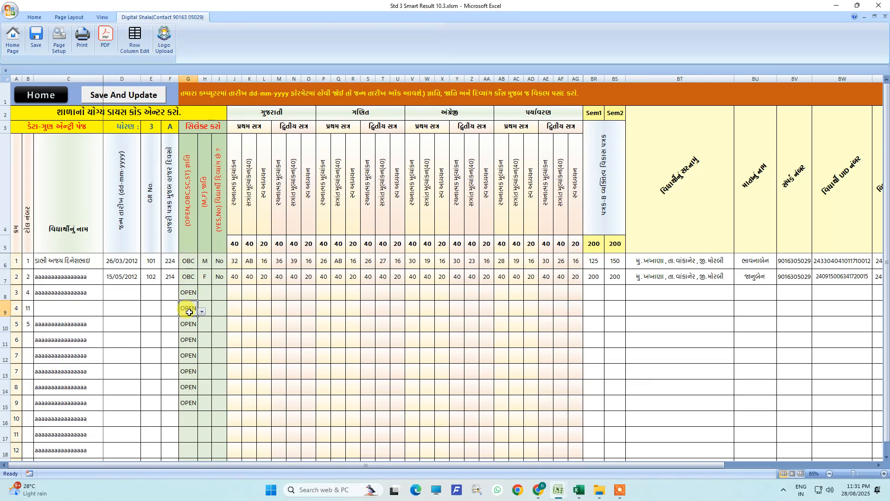
left_click(187, 387)
Choose M as the gender in row 8 and copy it to the students in rows 9 to 15
left_click(205, 288)
left_click(216, 296)
left_click(215, 302)
key("ctrl+c")
left_click_drag(203, 307, 202, 397)
key("ctrl+v")
Examine the disability column's choices and the extent of the caste, gender and disability columns in the student list
left_click(220, 293)
left_click(221, 270)
key("Escape")
left_click(225, 287)
left_click(231, 281)
left_click(222, 293)
left_click(222, 293)
left_click(223, 315)
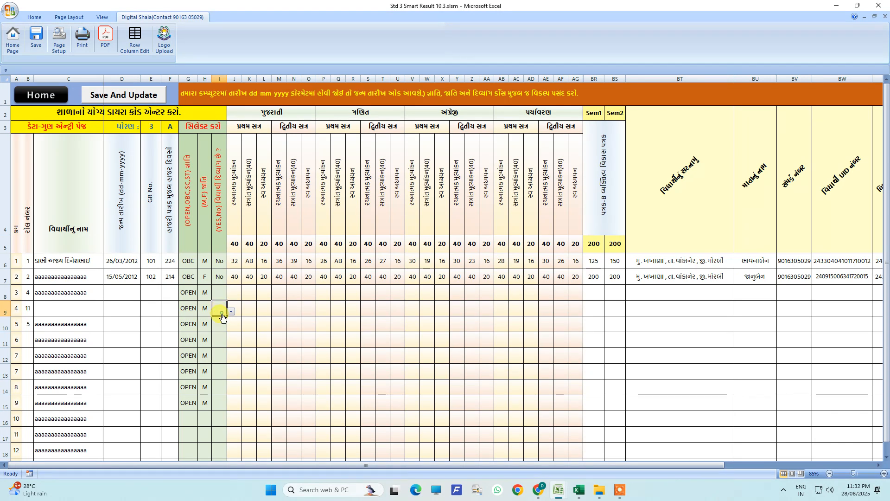
left_click_drag(218, 297, 215, 406)
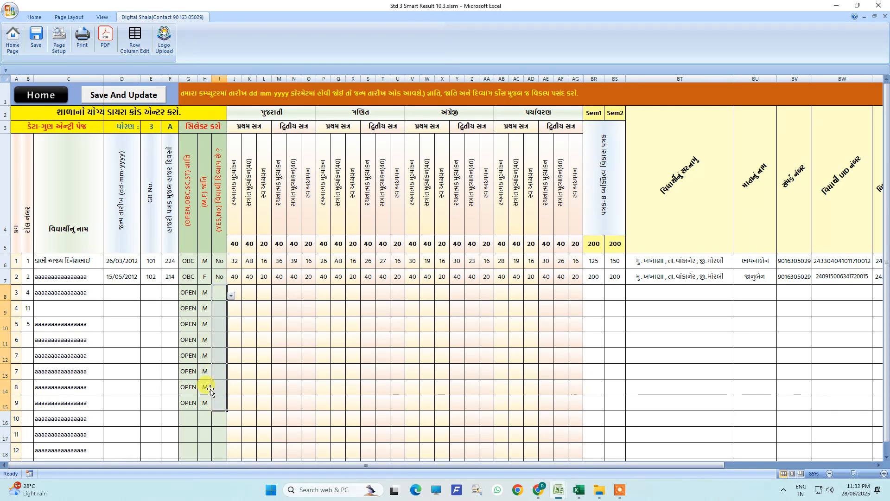
left_click(185, 260)
left_click_drag(192, 139, 218, 454)
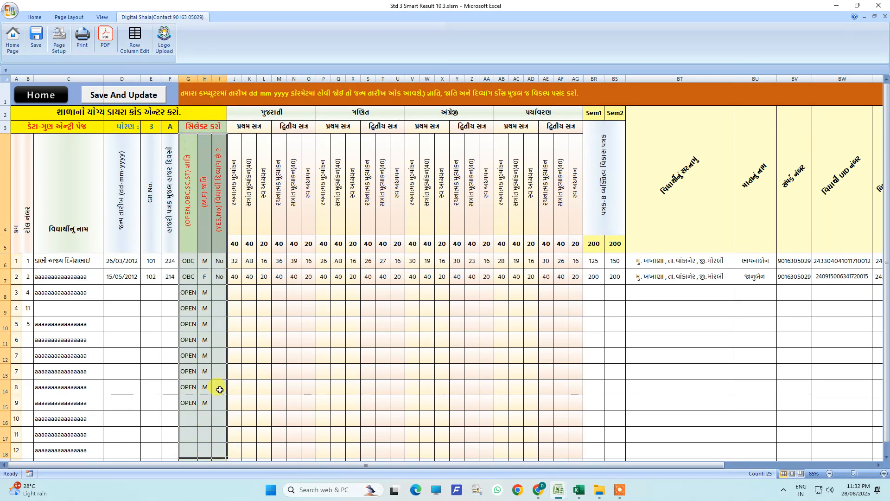
left_click(187, 292)
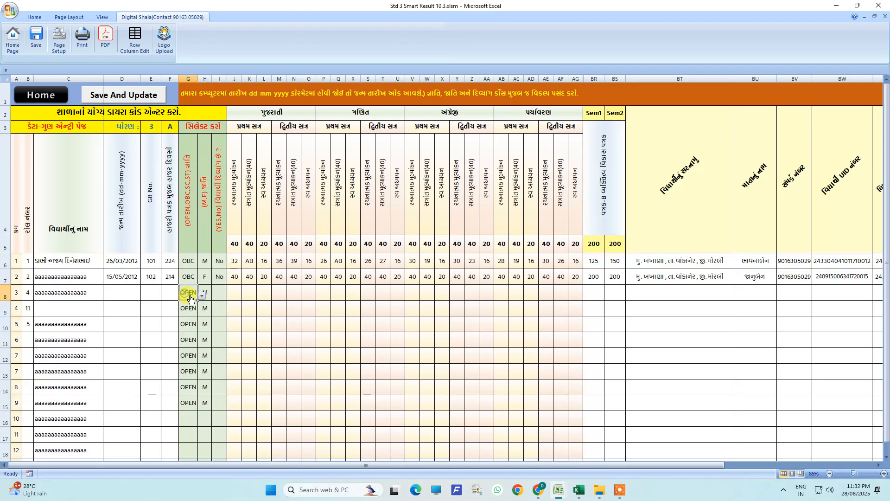
Check the gender choices in row 8 and choose No as the disability status of the student in row 7
left_click(205, 292)
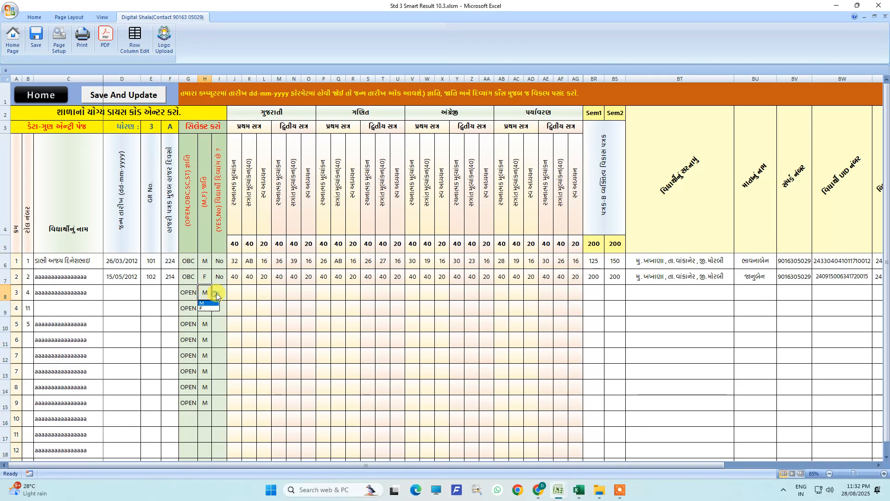
left_click(222, 276)
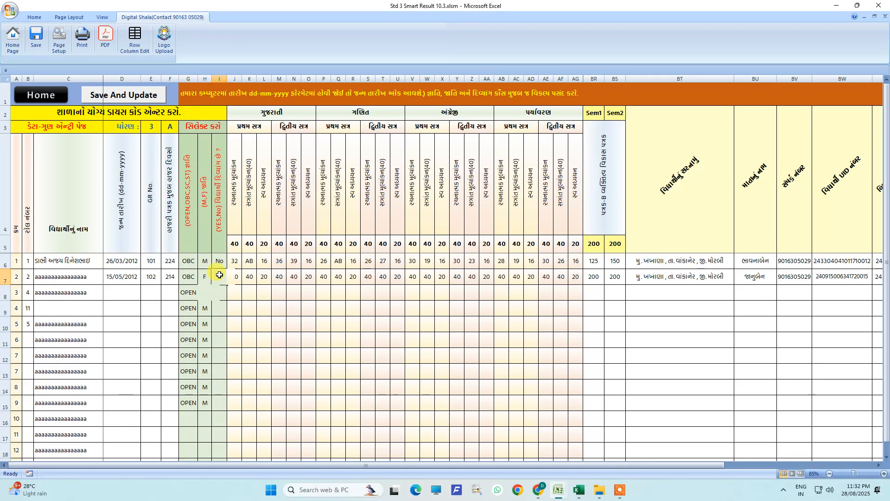
left_click(232, 281)
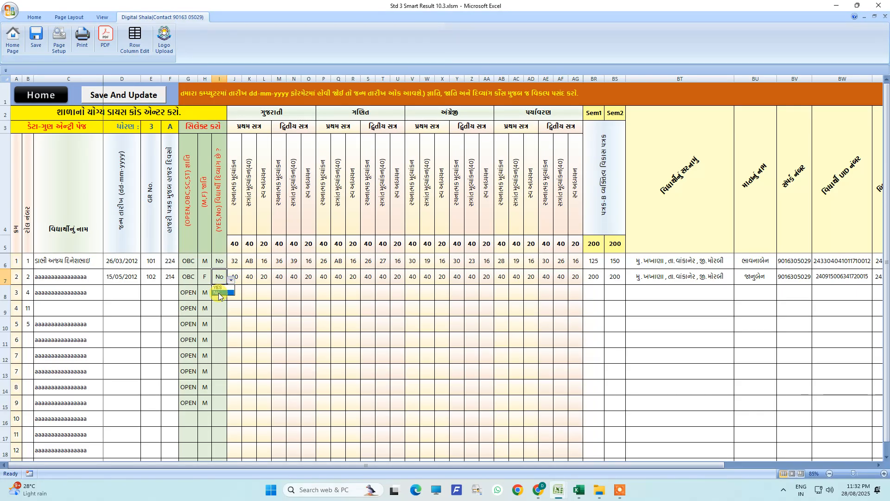
left_click(219, 293)
left_click(222, 291)
Examine the subject marks and the Sem1 and Sem2 personality marks of the students in rows 6 and 7
left_click(238, 289)
left_click_drag(239, 289, 578, 277)
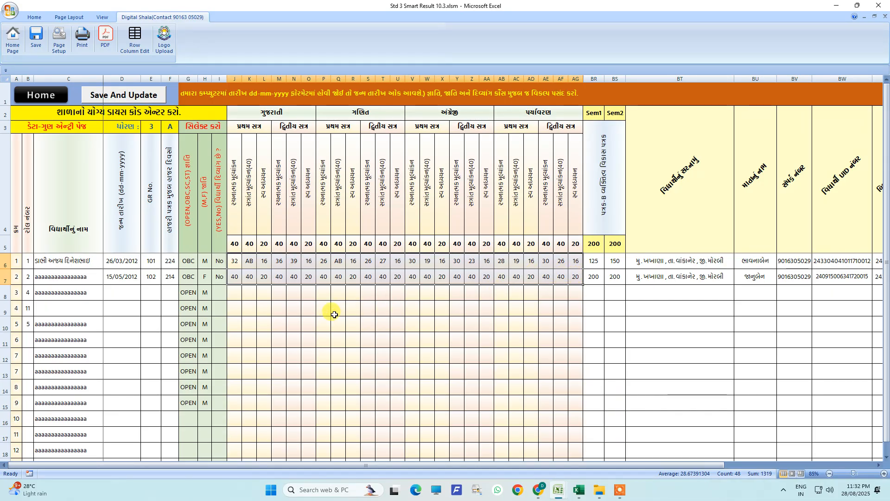
left_click_drag(236, 260, 609, 274)
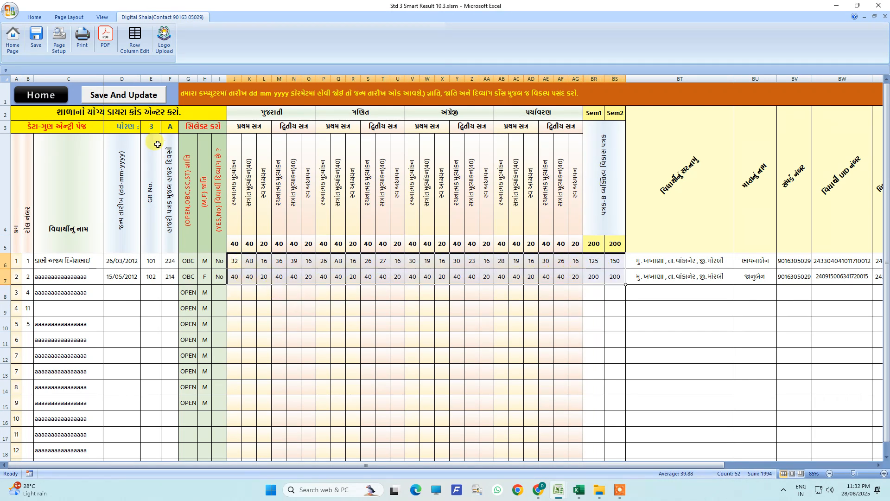
Open the first-semester Patrak A formative evaluation sheet and examine both students' filled marks for Gujarati and Maths
left_click(47, 97)
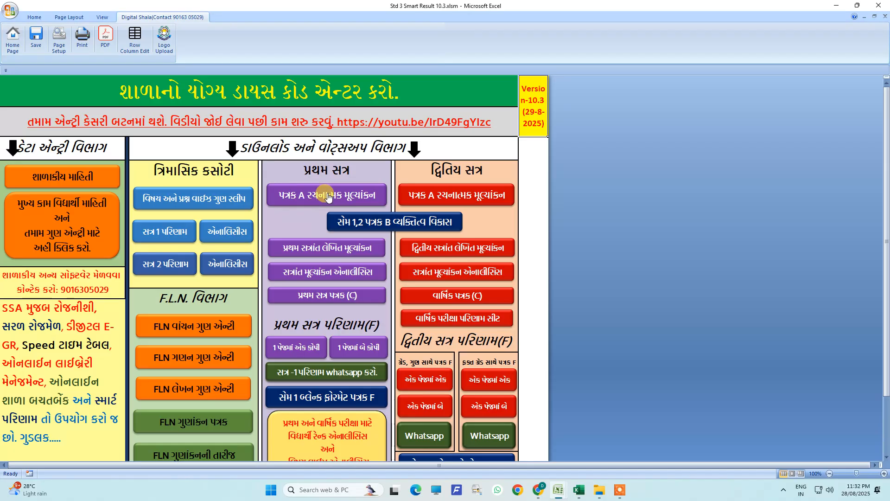
left_click(319, 201)
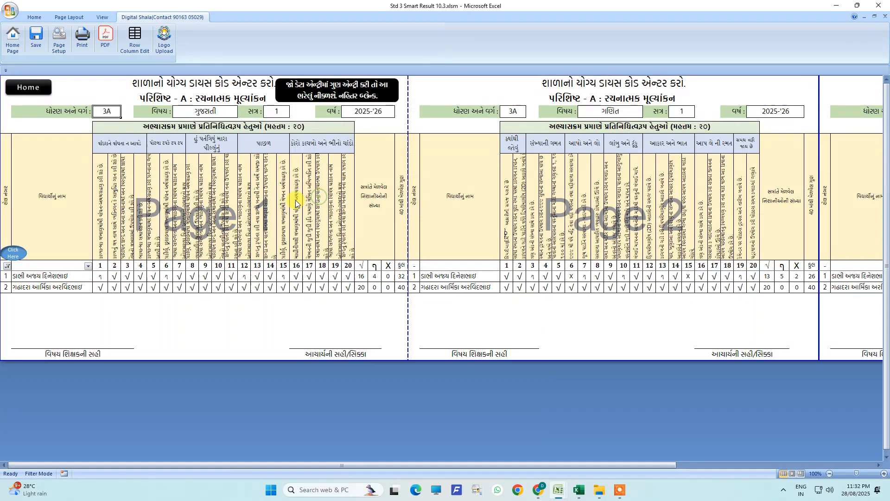
left_click_drag(100, 288, 362, 287)
left_click(299, 284)
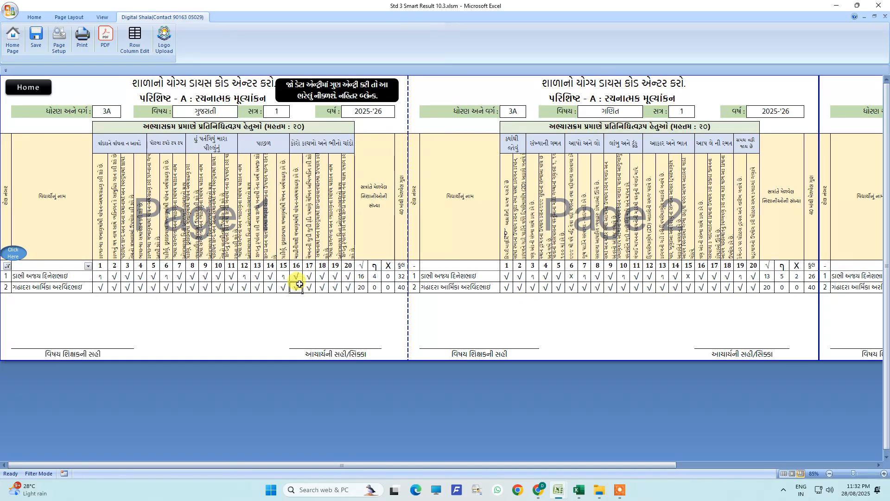
double_click(299, 284)
left_click(444, 273)
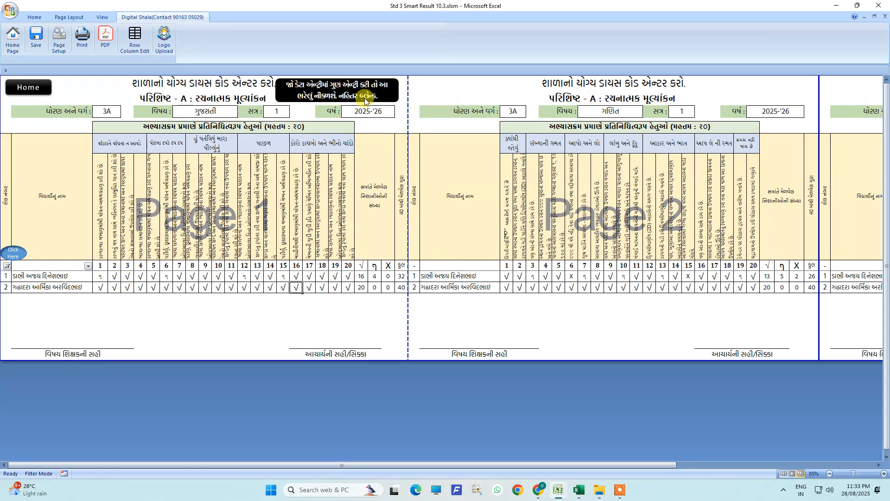
left_click_drag(101, 278, 633, 283)
left_click(14, 252)
left_click(14, 253)
left_click(47, 96)
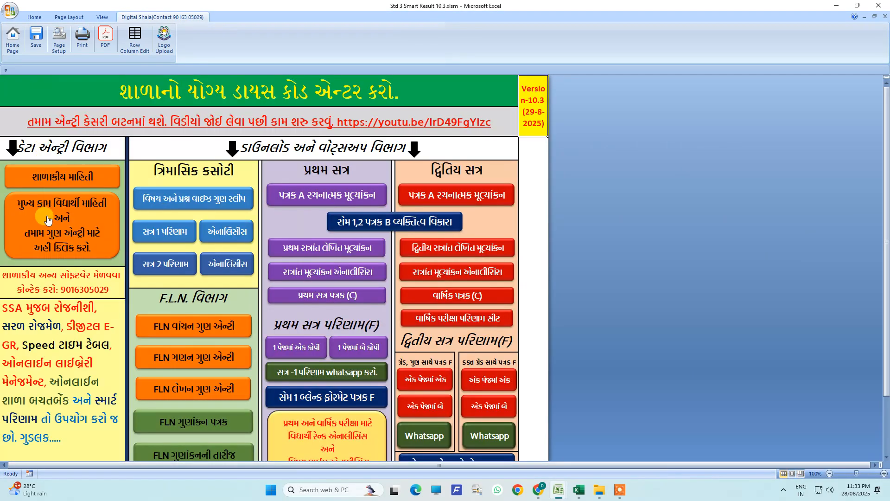
Review the subject marks of rows 6 and 7 in the data entry sheet and view the Patrak B personality development sheet
left_click(59, 215)
left_click_drag(235, 260, 577, 276)
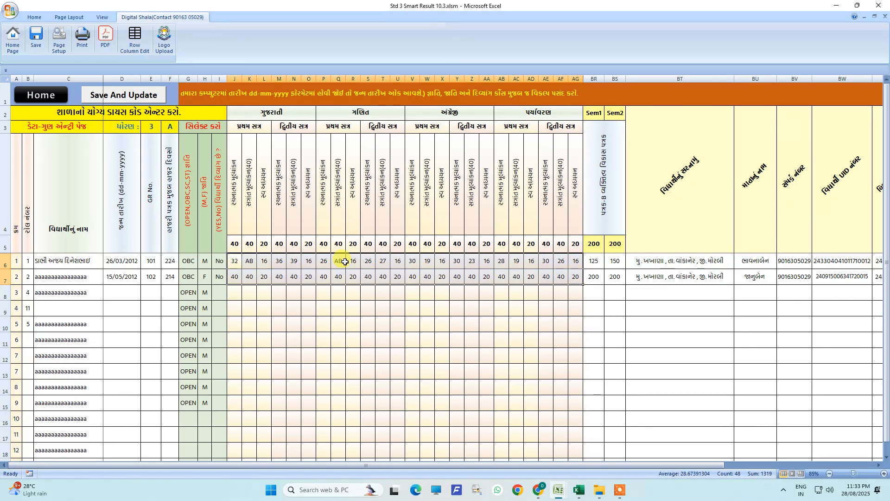
left_click(48, 95)
left_click(371, 222)
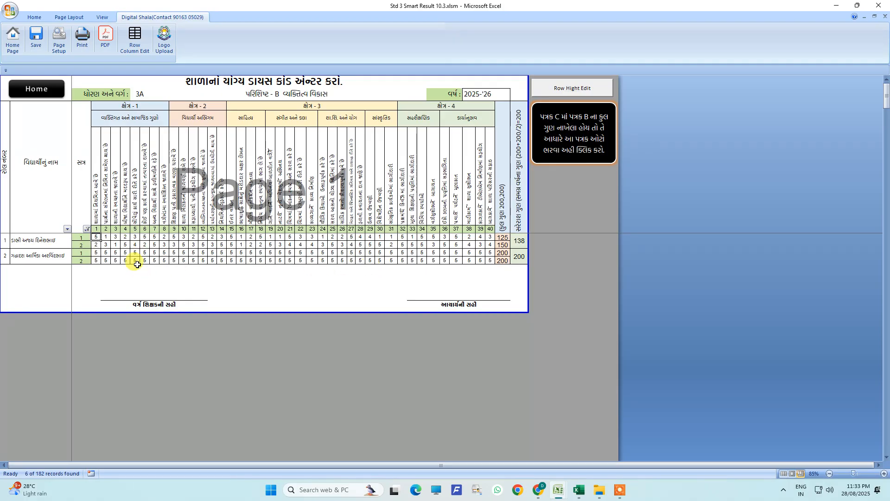
left_click(45, 89)
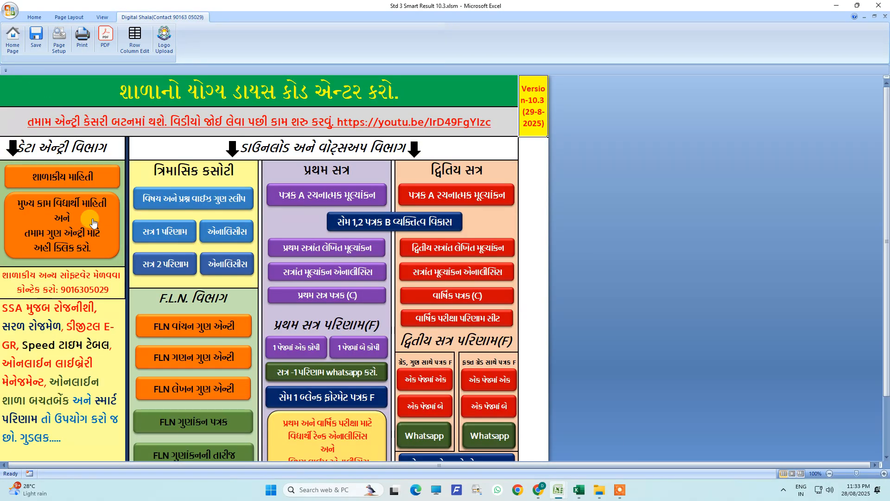
Clear all subject marks and the Sem1 and Sem2 personality marks in rows 6 and 7, and save and update the data
left_click(65, 211)
left_click_drag(238, 258, 358, 282)
left_click_drag(246, 263, 606, 281)
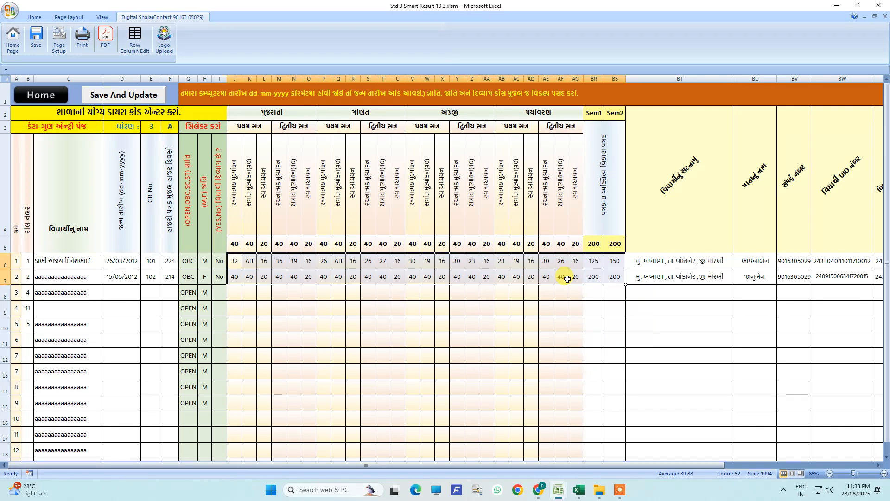
key("Delete")
left_click(371, 311)
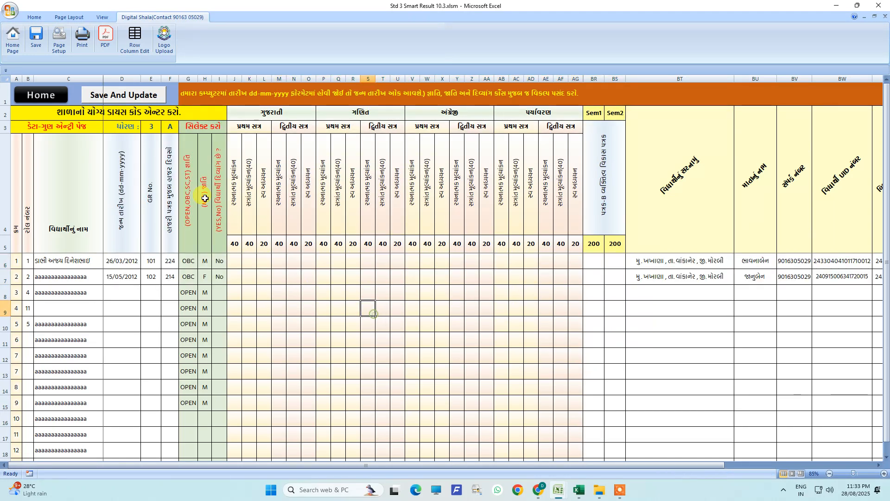
left_click(135, 95)
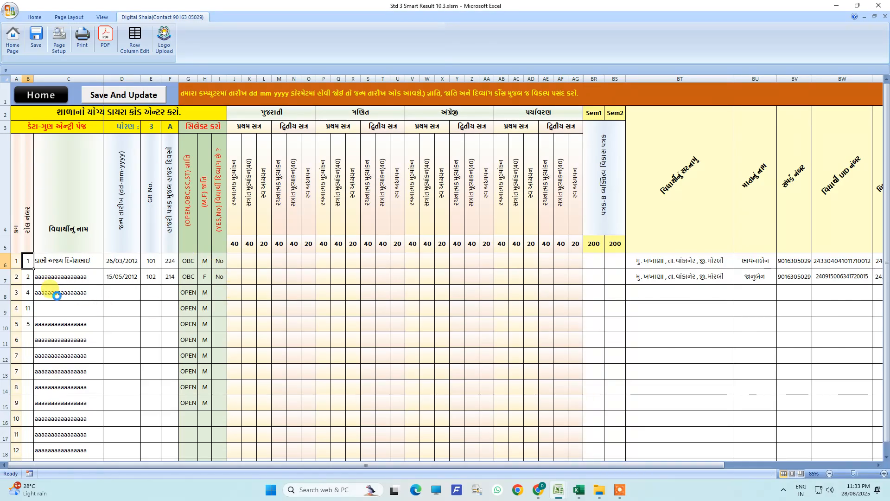
left_click(471, 271)
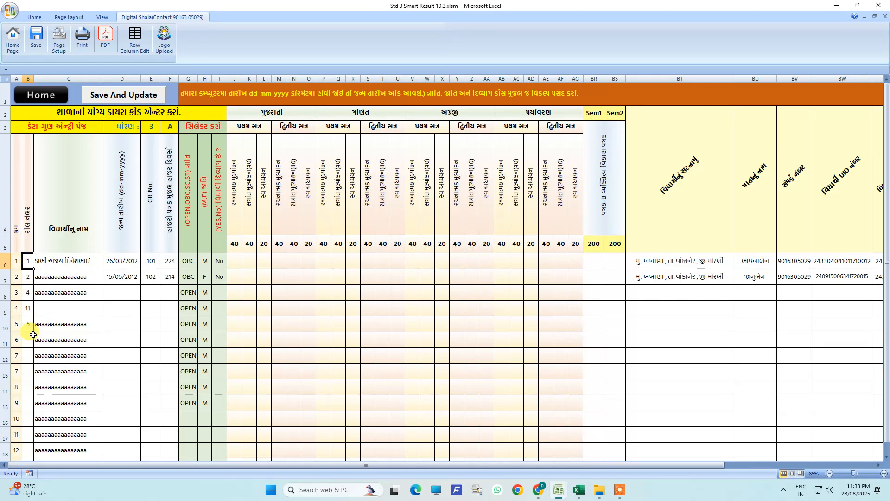
Clear the roll numbers, names, caste and gender entries from row 8 down, and save and update the student sheet
scroll(52, 316, "down", 1)
scroll(51, 315, "up", 1)
left_click_drag(28, 292, 207, 350)
scroll(200, 405, "down", 1)
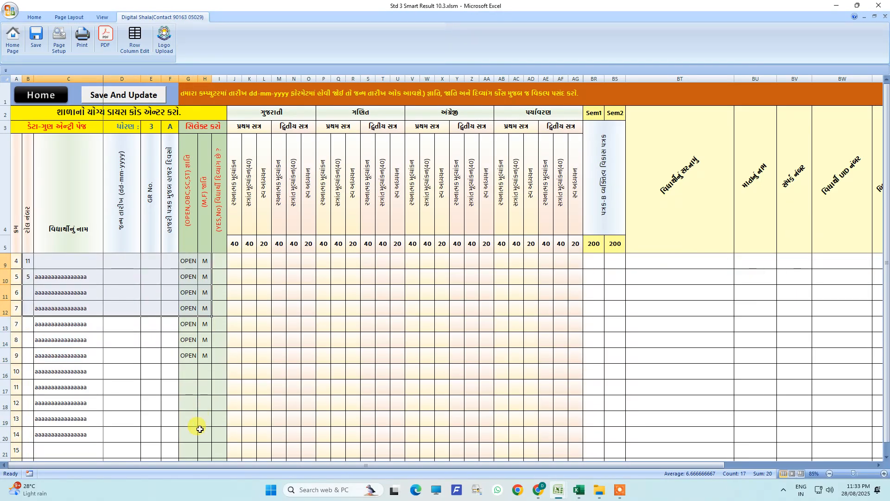
left_click_drag(200, 429, 200, 432)
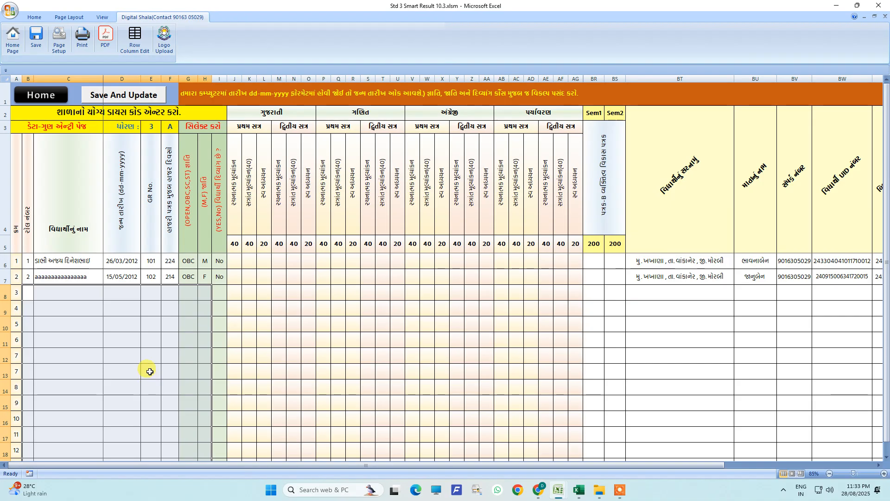
left_click(115, 97)
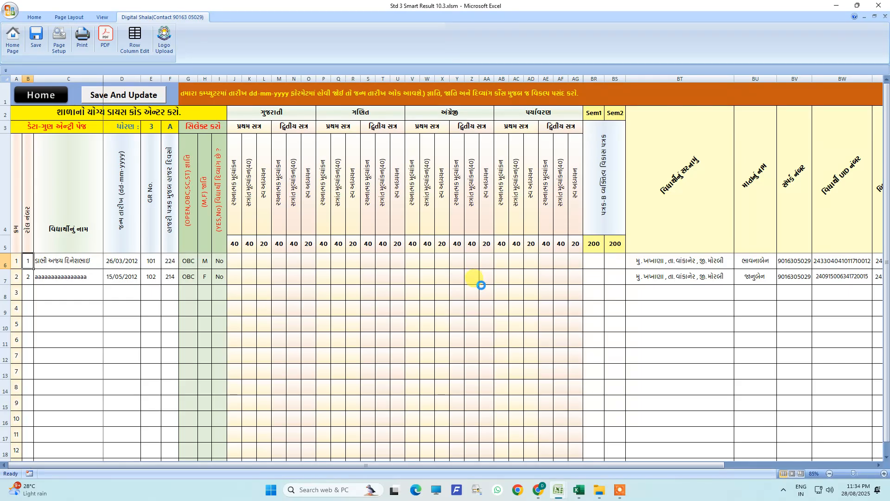
left_click(469, 271)
Open the first-semester Patrak A sheet and examine the mark cells of both students
left_click(46, 97)
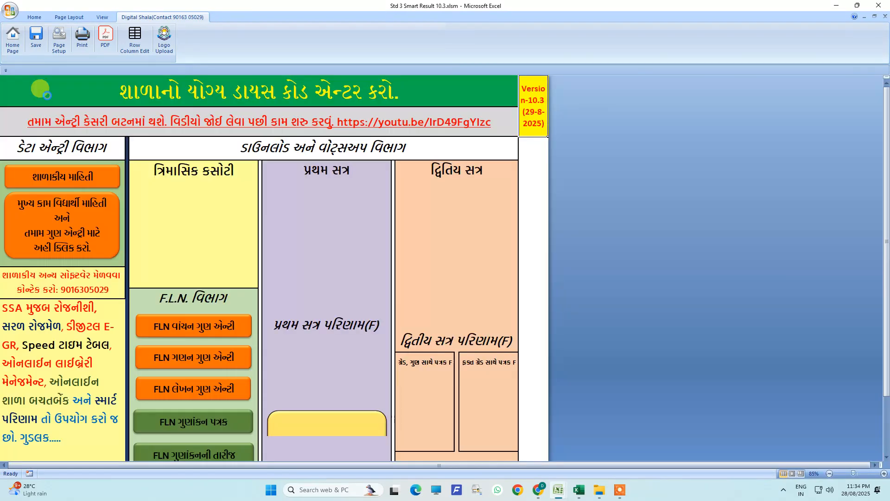
left_click(316, 206)
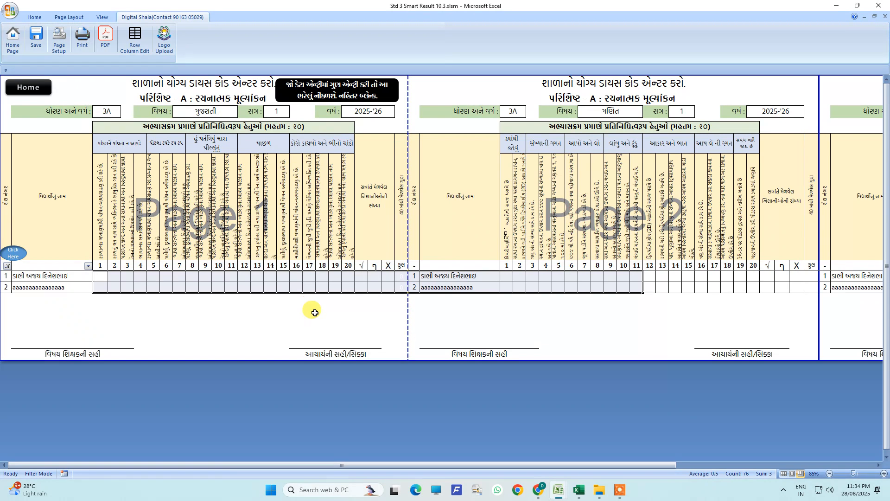
left_click(326, 284)
scroll(282, 287, "up", 1)
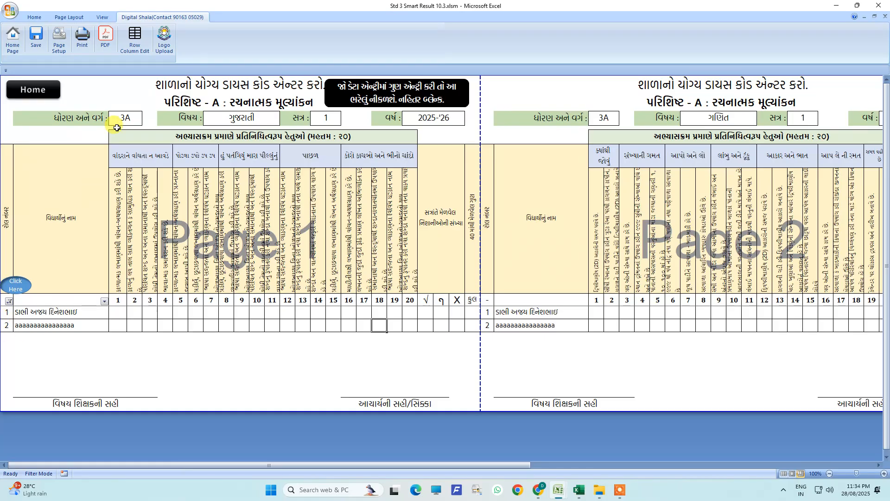
Show the row and column headings on the Patrak A sheet so that its rows and columns can be edited
left_click(38, 17)
left_click(67, 17)
left_click(132, 17)
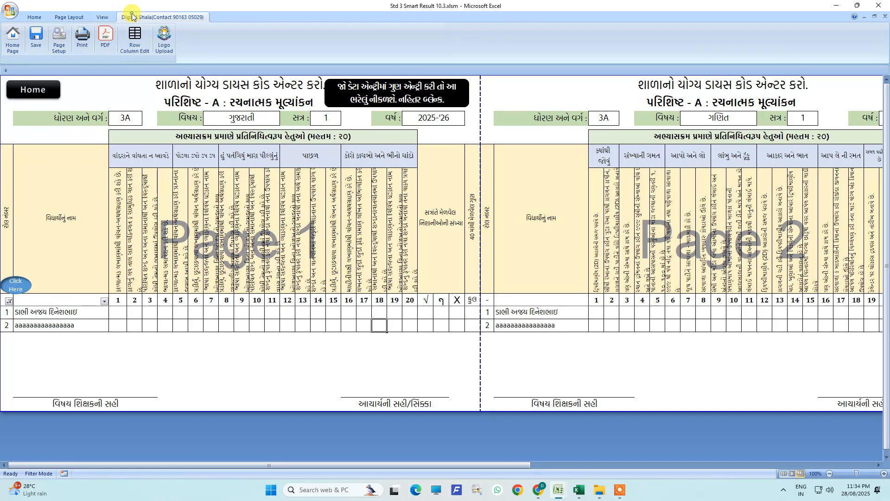
left_click(135, 47)
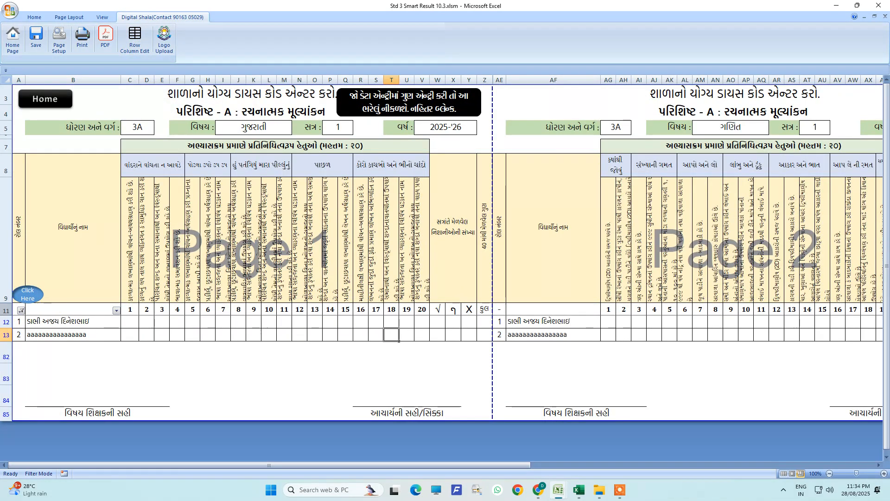
Examine how row 12 runs across the Gujarati, Maths, English and Environment pages of the Patrak A sheet
left_click(9, 324)
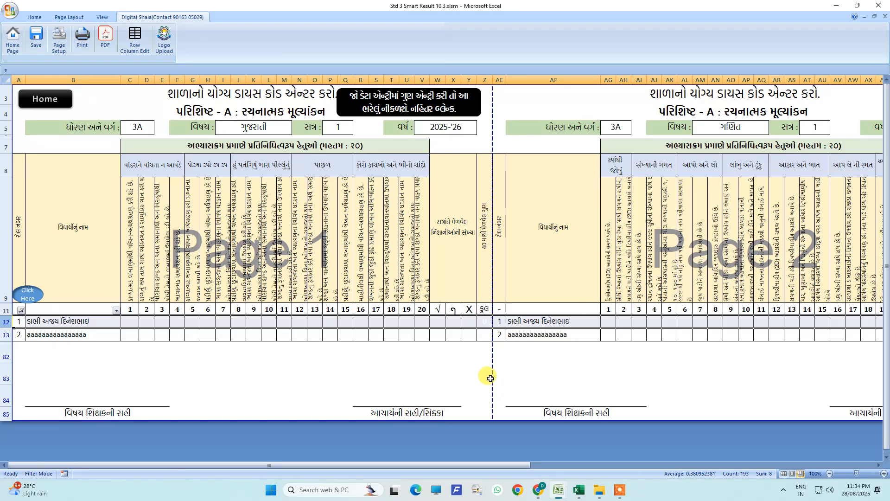
mouse_move(494, 376)
left_mouse_down()
mouse_move(476, 377)
mouse_move(493, 375)
left_mouse_up()
left_click_drag(489, 468, 672, 473)
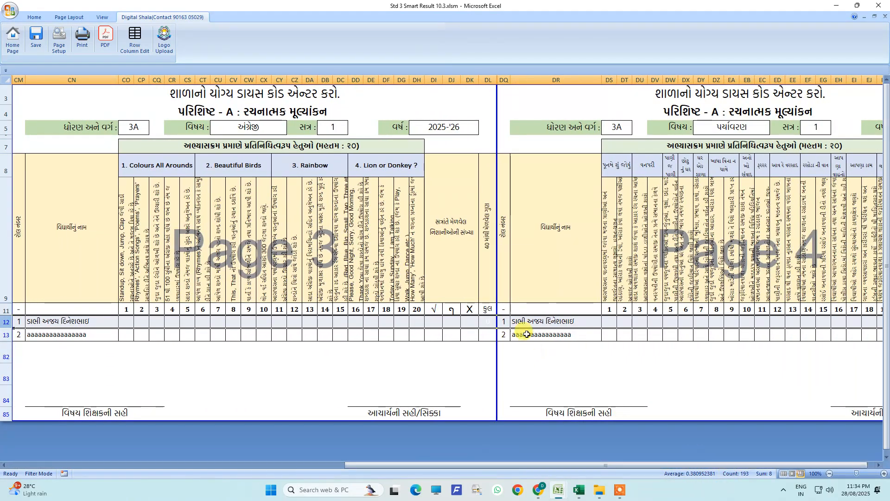
left_click_drag(509, 464, 120, 393)
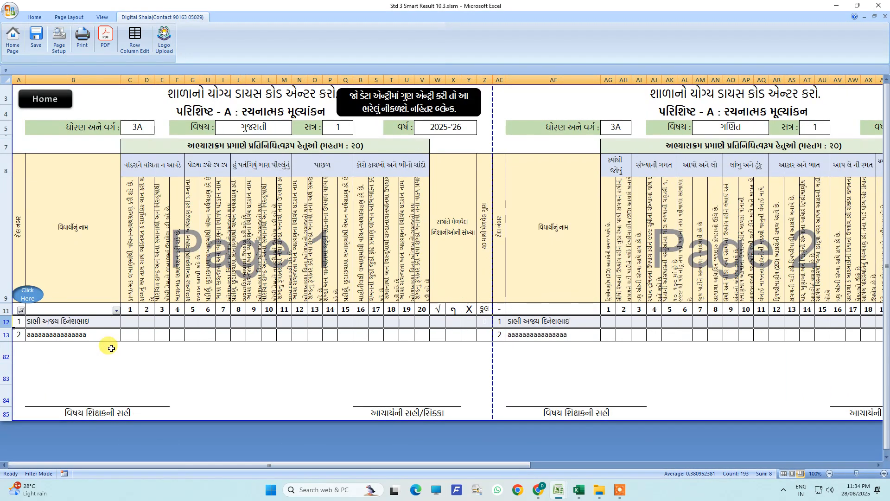
Open the semester 1 and 2 Patrak B personality development sheet and auto-fill it from the entered Patrak B total marks
left_click(45, 98)
left_click(417, 226)
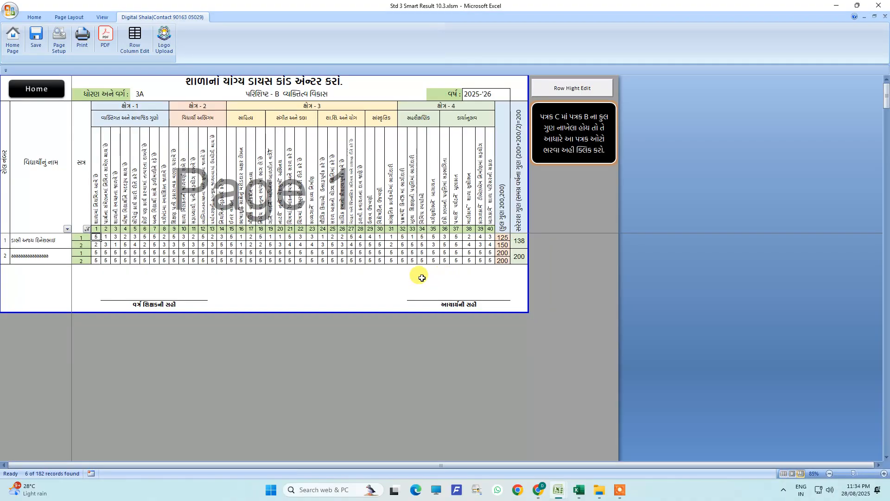
left_click(575, 137)
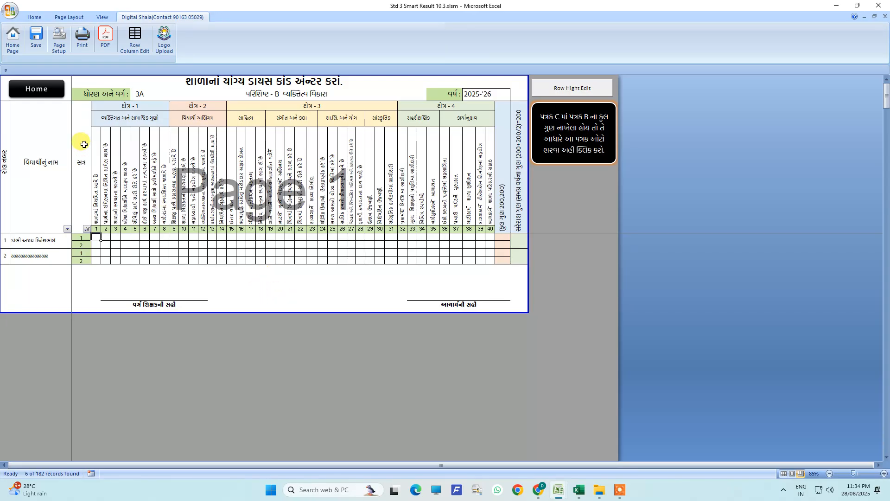
Reopen the first-semester Patrak A sheet, check its mark cells and return to the home page
left_click(39, 89)
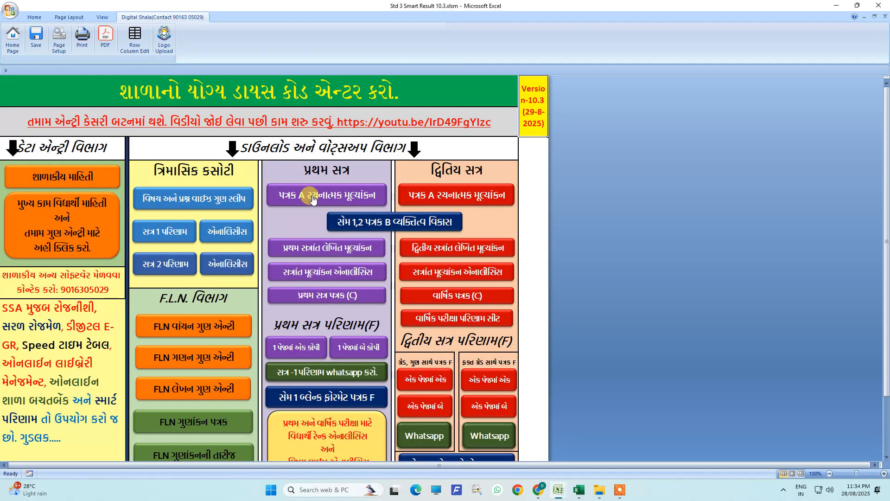
left_click(301, 196)
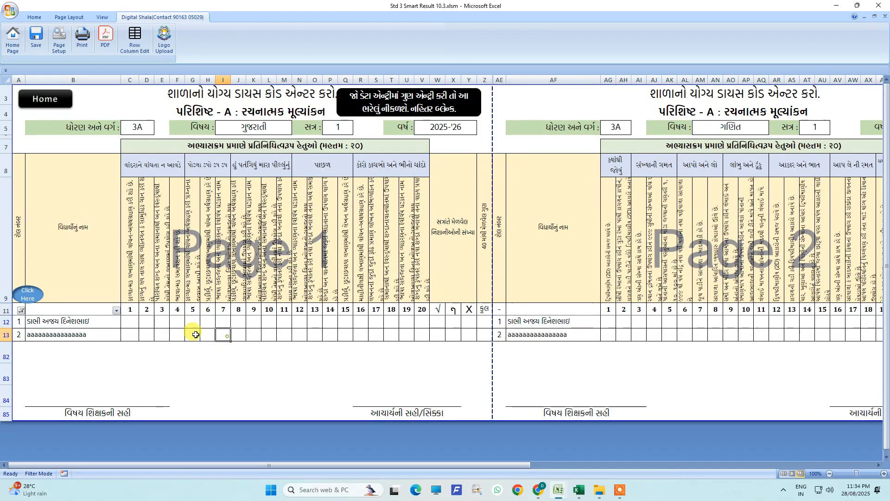
left_click(46, 105)
Open the student data and mark entry page and examine the first-semester subject mark columns and the Patrak B total columns
left_click(72, 216)
left_click_drag(236, 261, 234, 358)
left_click(237, 261)
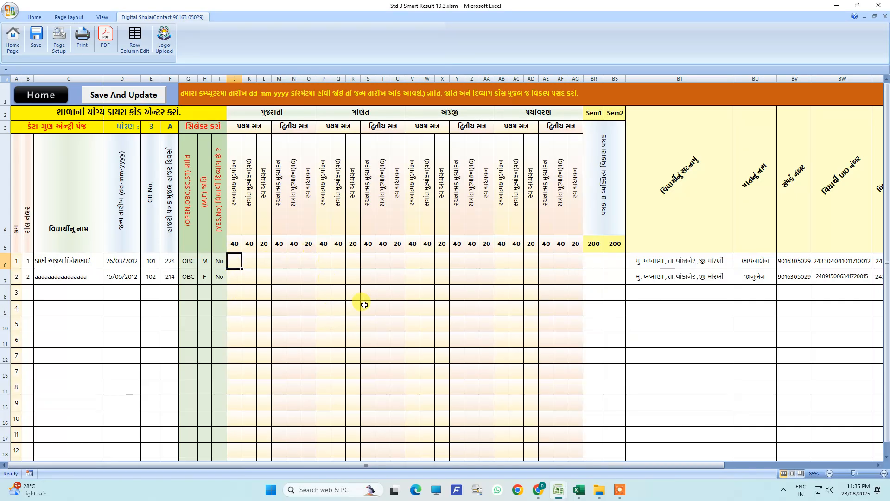
left_click_drag(245, 126, 241, 446)
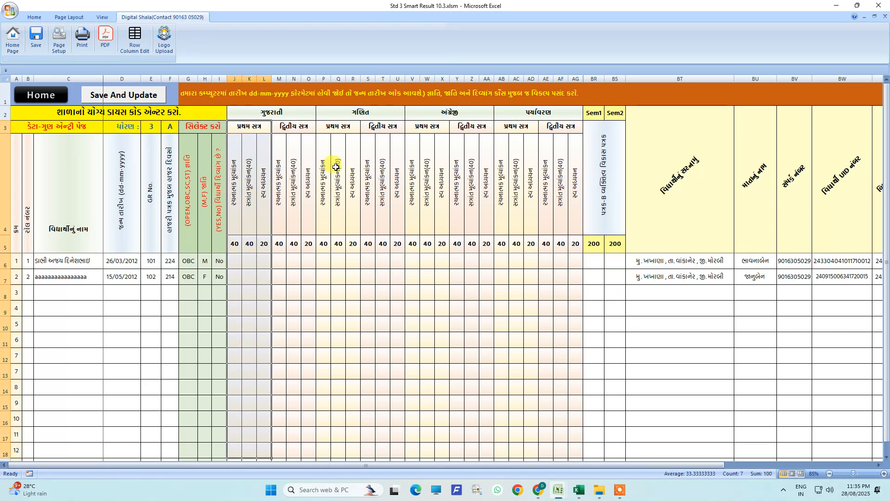
left_click_drag(338, 123, 338, 424)
left_click_drag(421, 120, 427, 231)
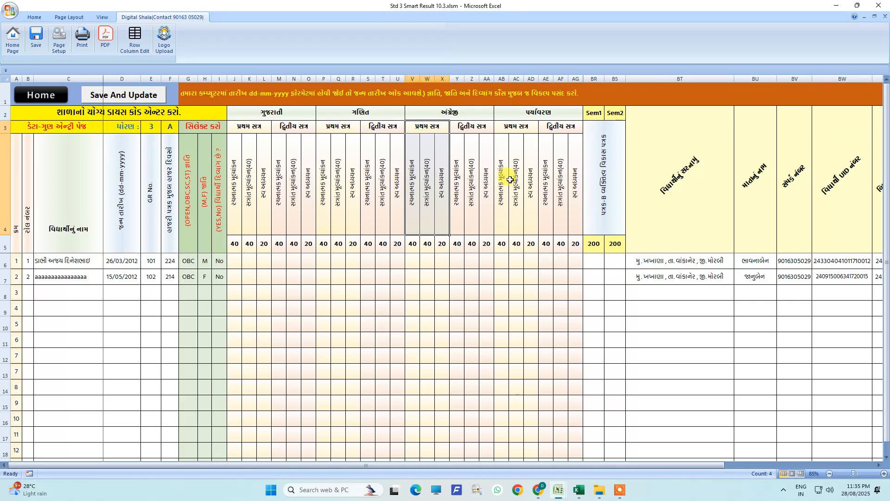
left_click_drag(595, 258, 600, 400)
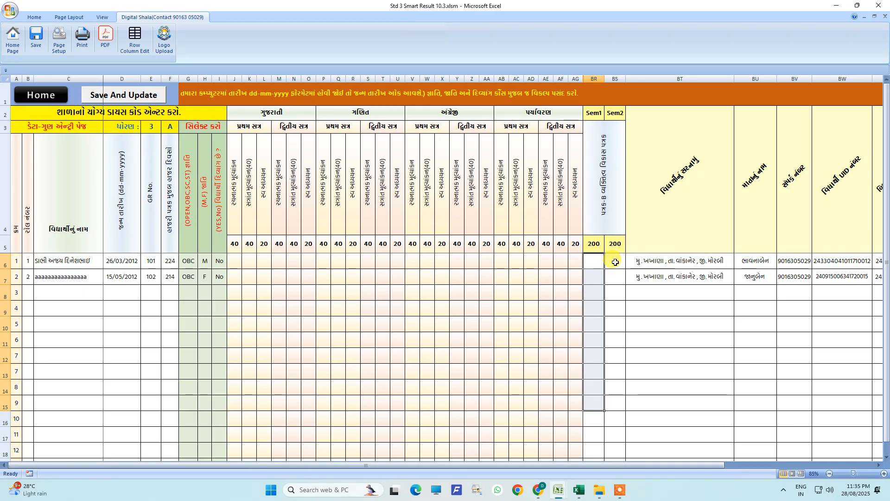
left_click_drag(595, 259, 598, 427)
left_click(592, 261)
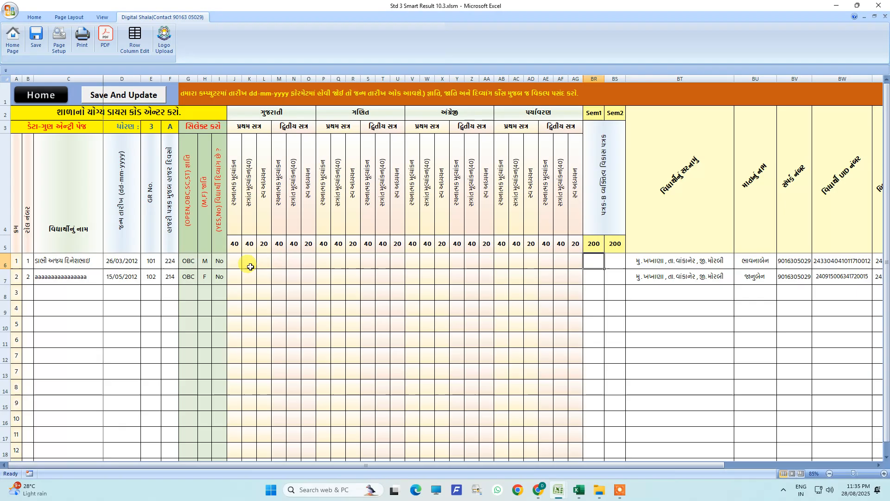
Enter the Sem1 Patrak B personality development totals: 175 for student 1 and 185 for student 2
left_click_drag(237, 260, 548, 270)
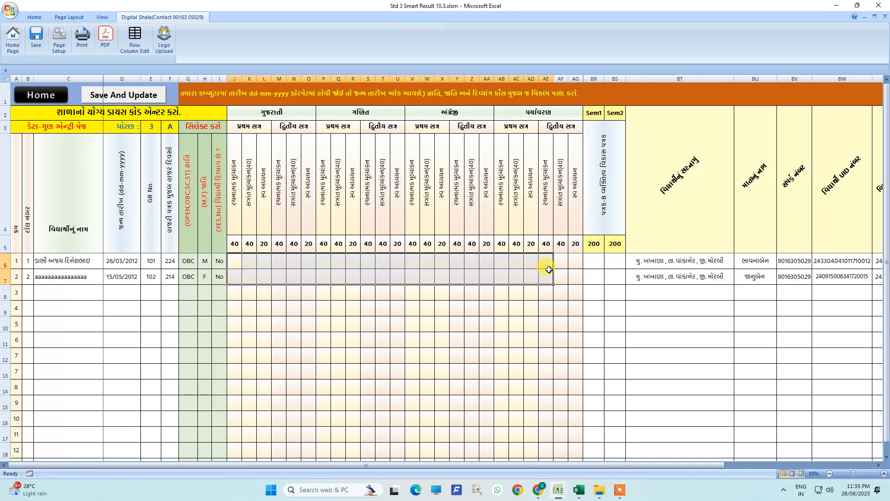
left_click_drag(236, 260, 590, 259)
left_click(589, 262)
type("12")
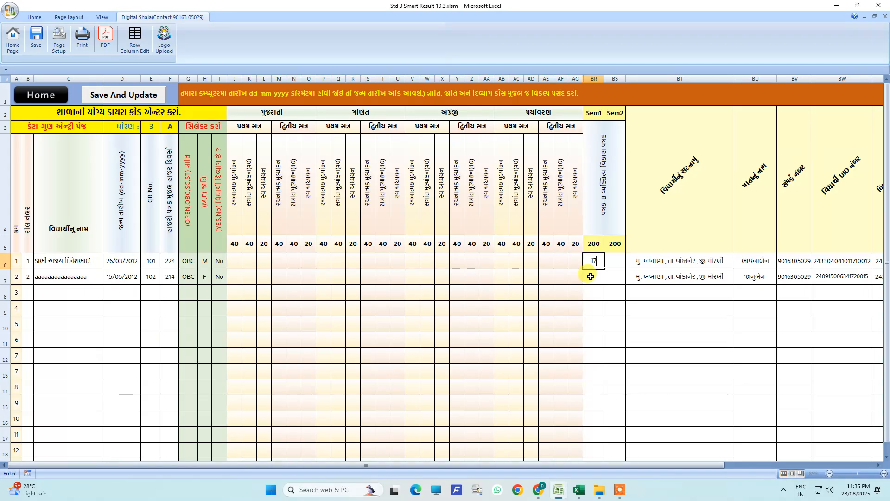
left_click(598, 278)
type("185")
key("Return")
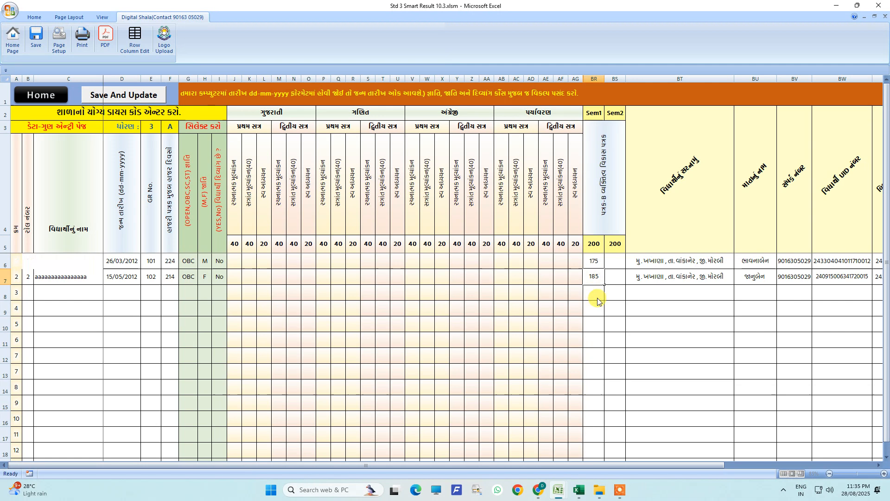
Enter the Sem2 Patrak B totals of 158 and 196 for students 1 and 2, and save and update the data
left_click(614, 262)
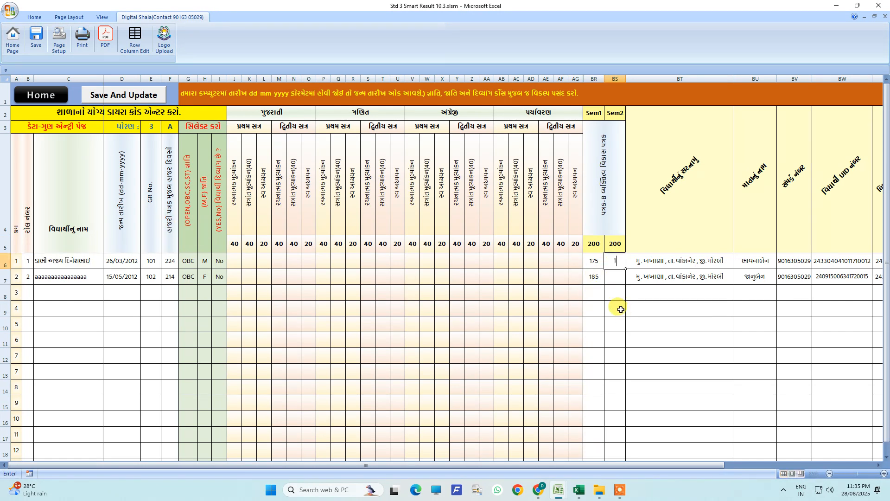
left_click(618, 273)
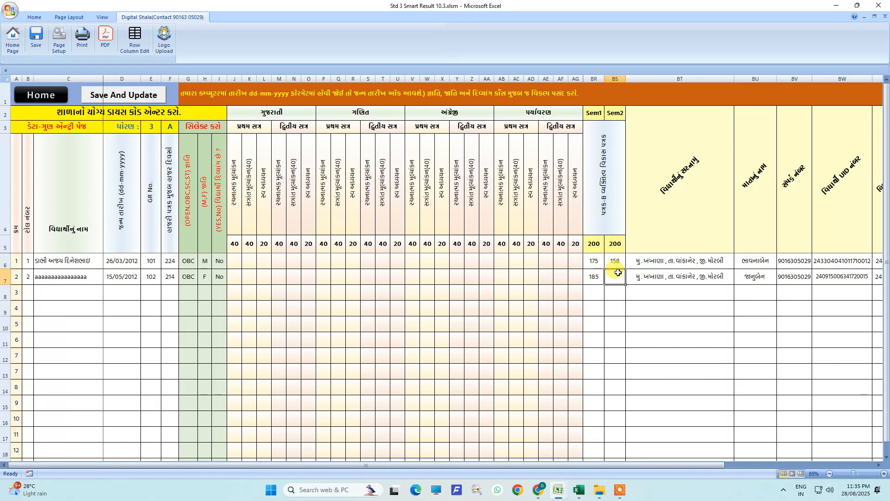
type("196")
left_click(607, 307)
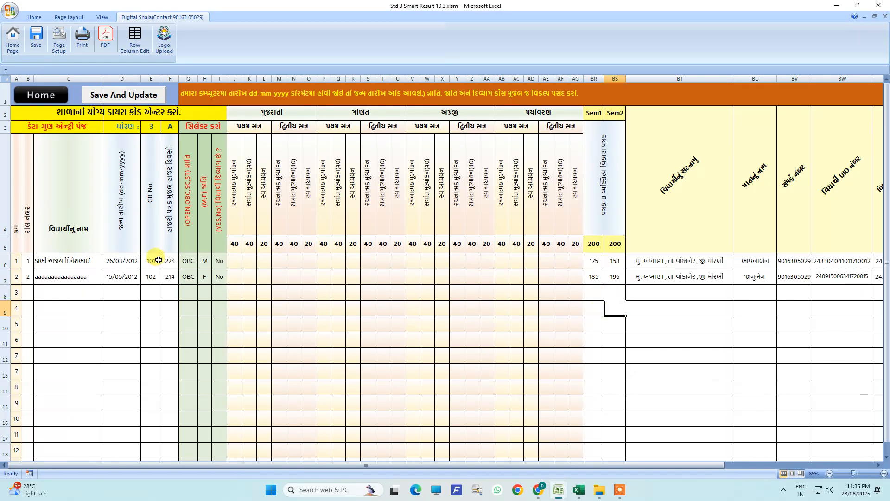
left_click(115, 98)
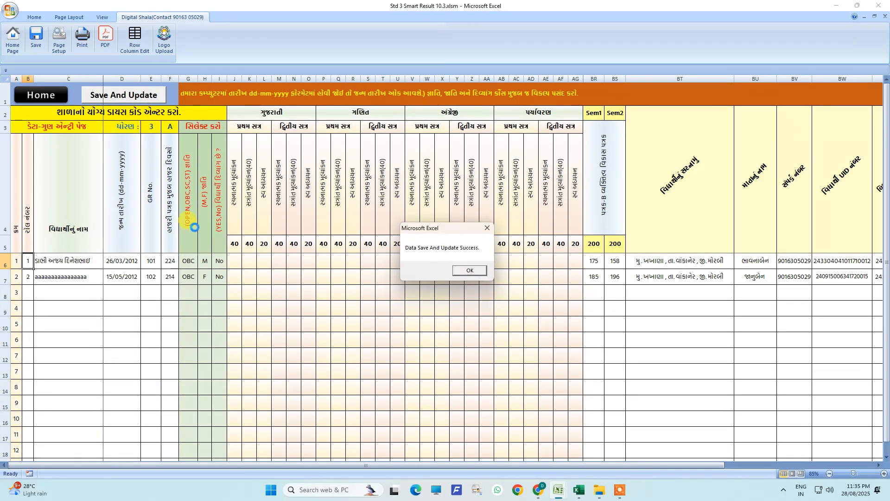
left_click(468, 270)
left_click(49, 95)
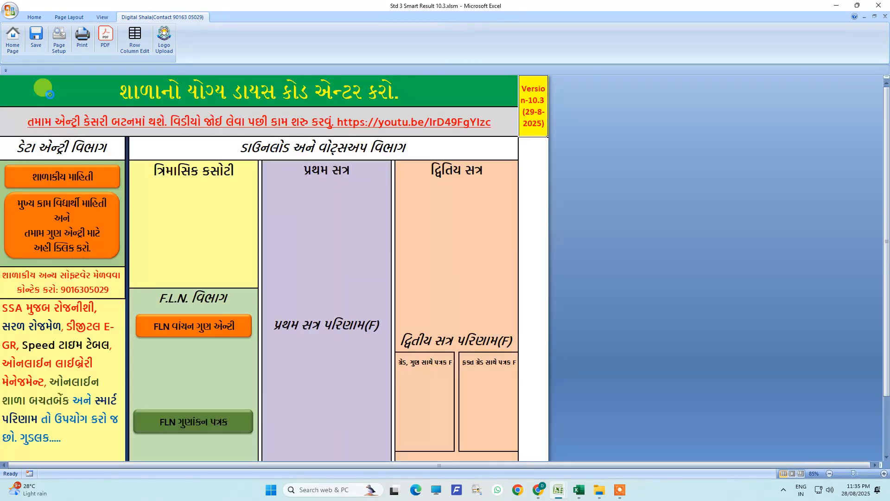
Auto-fill the semester 1 and 2 Patrak B sheet from the entered totals, and check the first-semester Patrak A sheet
left_click(371, 226)
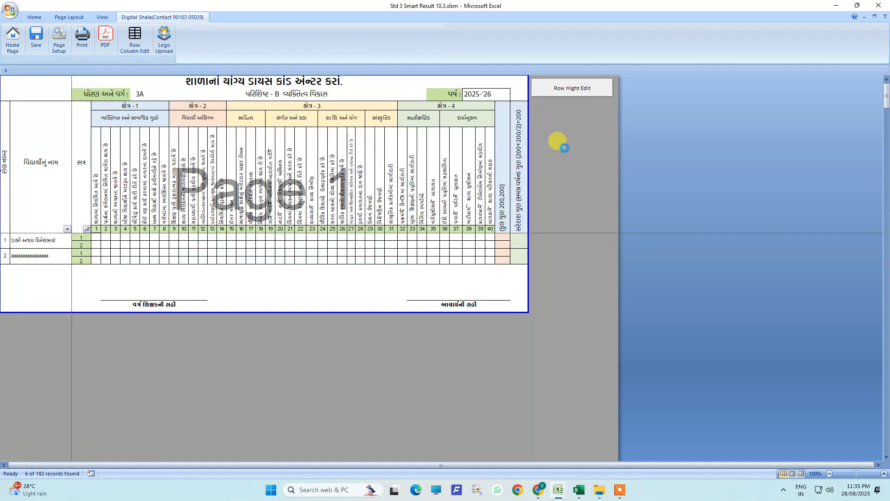
left_click(574, 146)
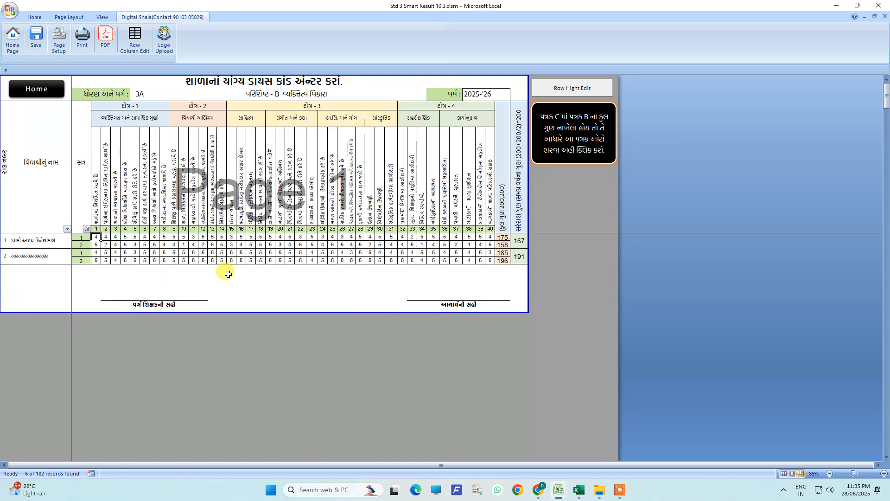
left_click(41, 89)
left_click(281, 204)
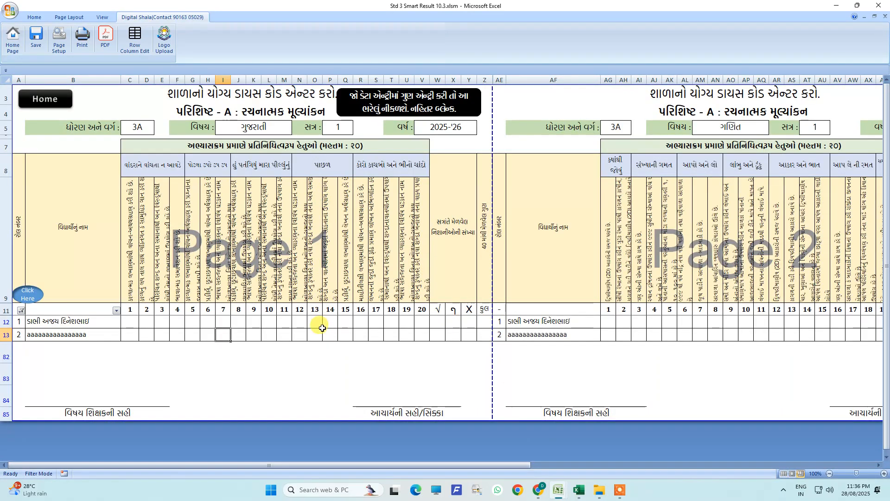
left_click(42, 102)
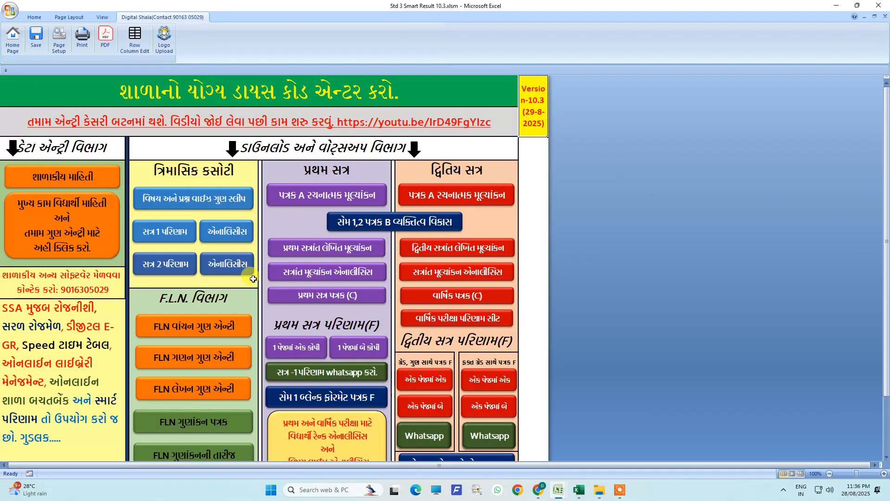
Enter first-semester Gujarati formative assessment marks of 1 and 2 for students 1 and 2, and save and update the data
left_click(86, 217)
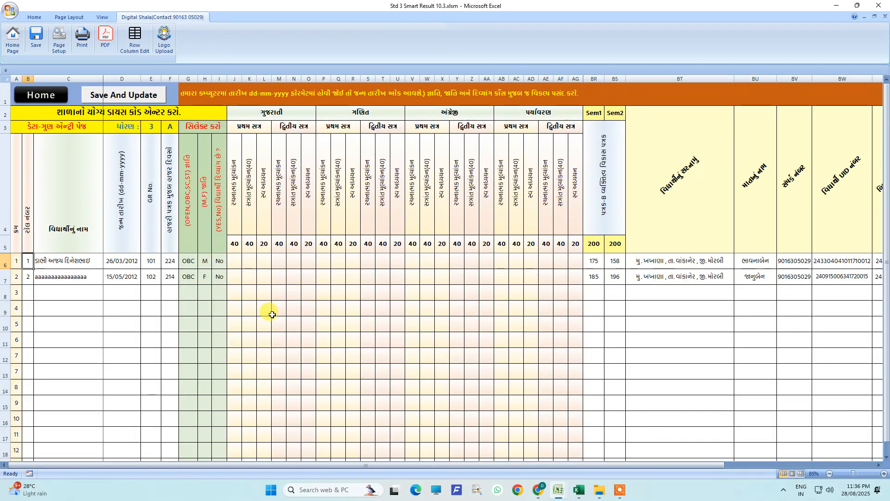
left_click(235, 261)
type("1")
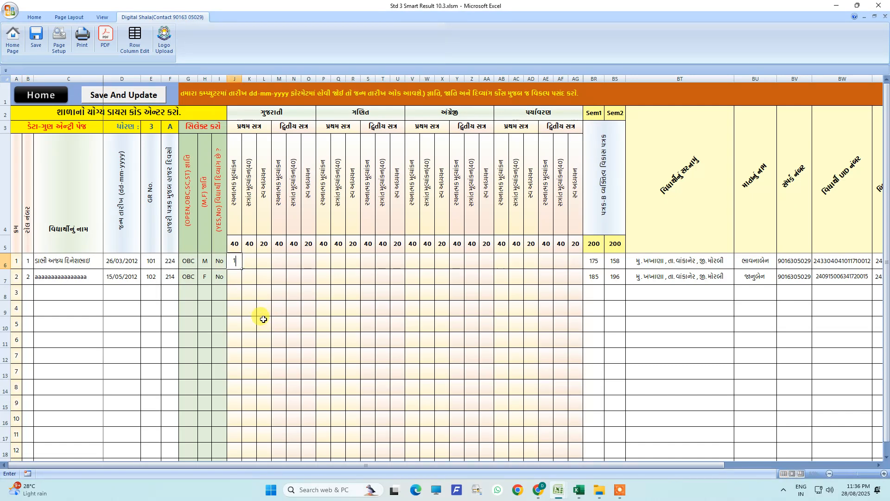
left_click(235, 276)
type("2")
left_click(244, 319)
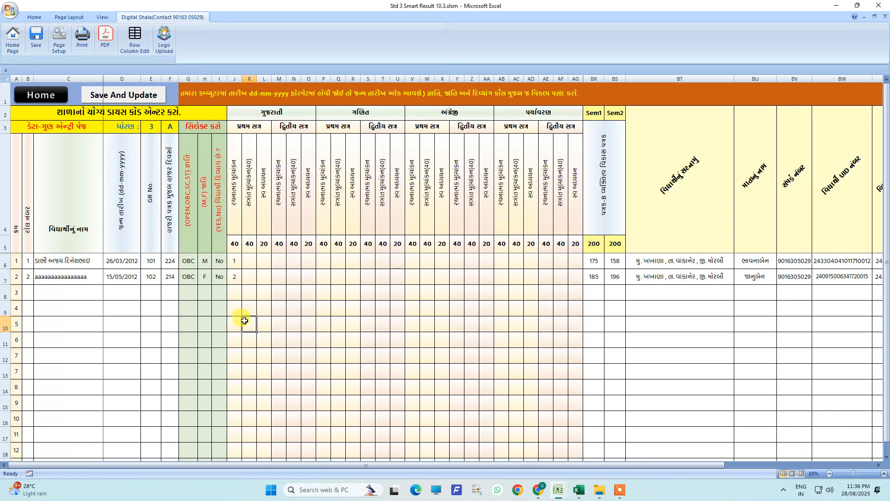
left_click(139, 96)
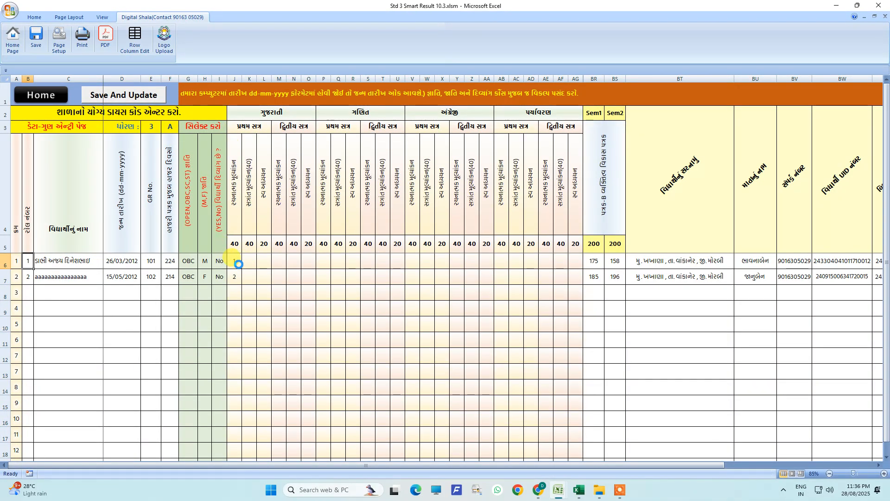
left_click(463, 277)
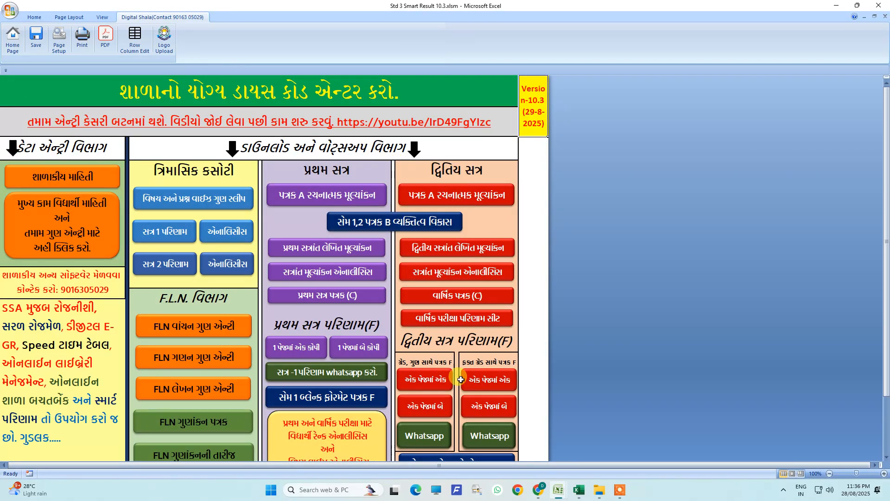
Examine both students' Gujarati mark symbols and symbol counts on the first-semester Patrak A sheet, and return to the home page
left_click(304, 199)
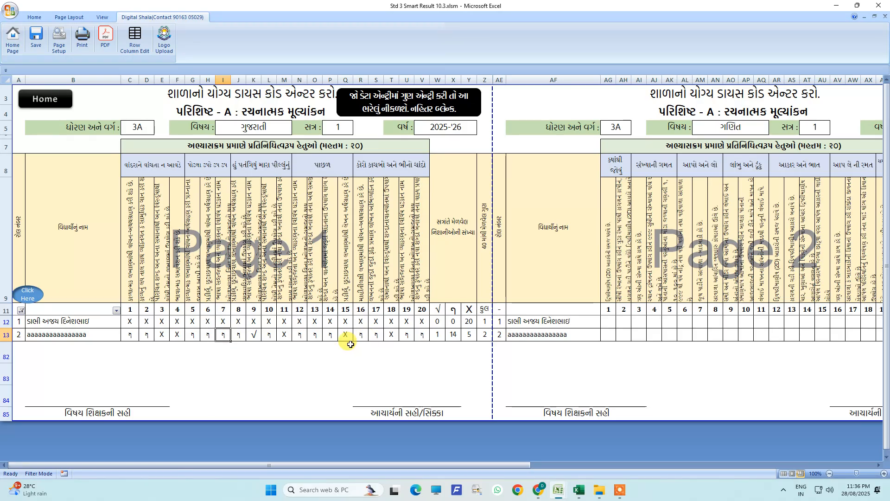
scroll(351, 344, "down", 1)
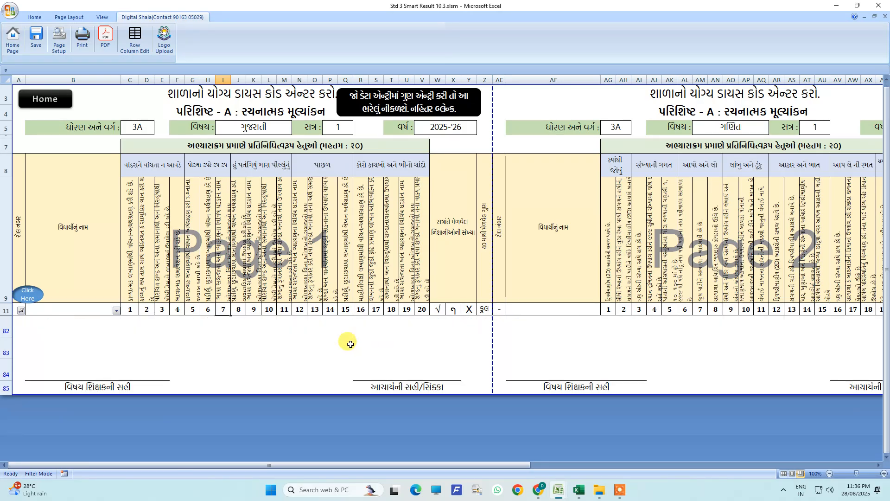
scroll(350, 344, "up", 1)
scroll(345, 348, "up", 1)
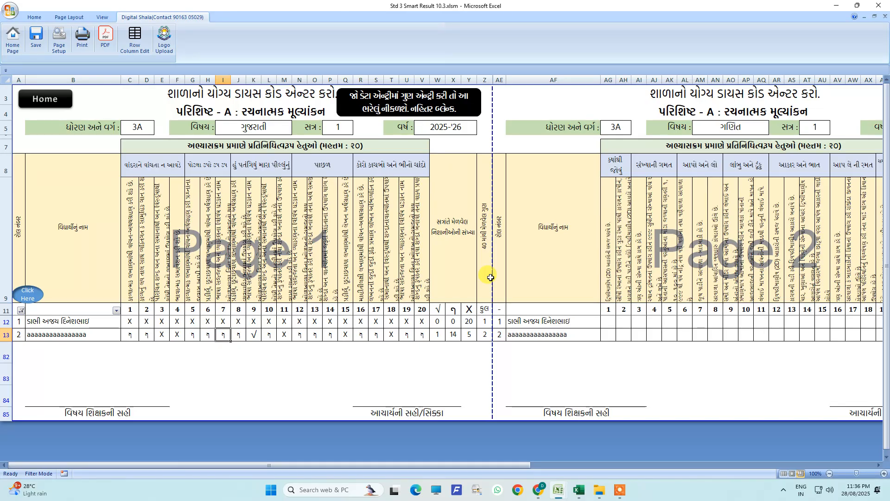
left_click(438, 336)
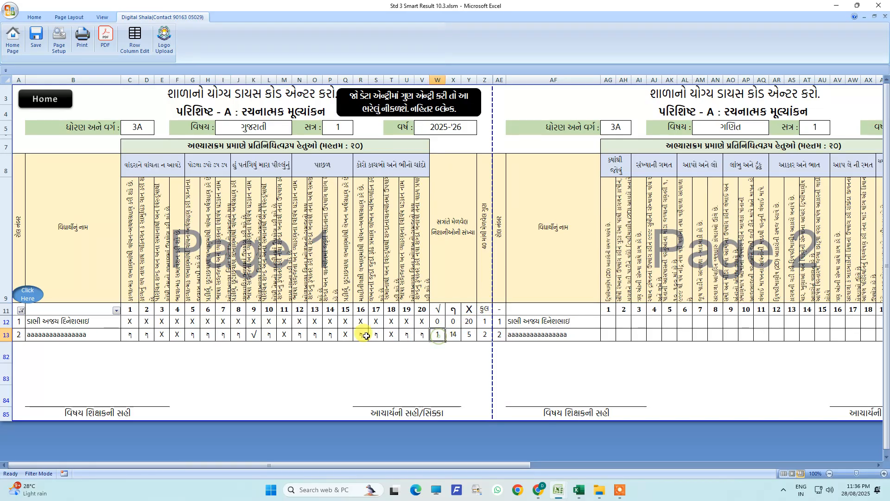
left_click(255, 337)
left_click(172, 337)
left_click(151, 337)
scroll(153, 338, "down", 1)
scroll(153, 338, "up", 1)
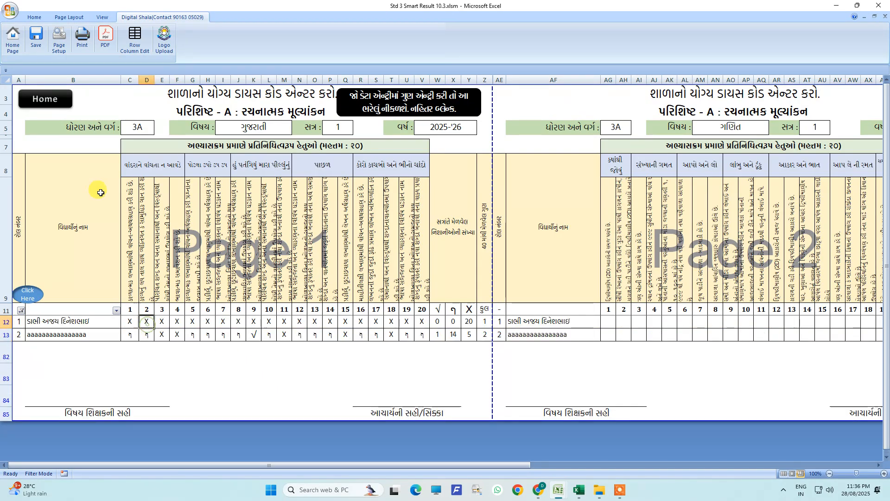
left_click(44, 106)
left_click(294, 201)
left_click(46, 95)
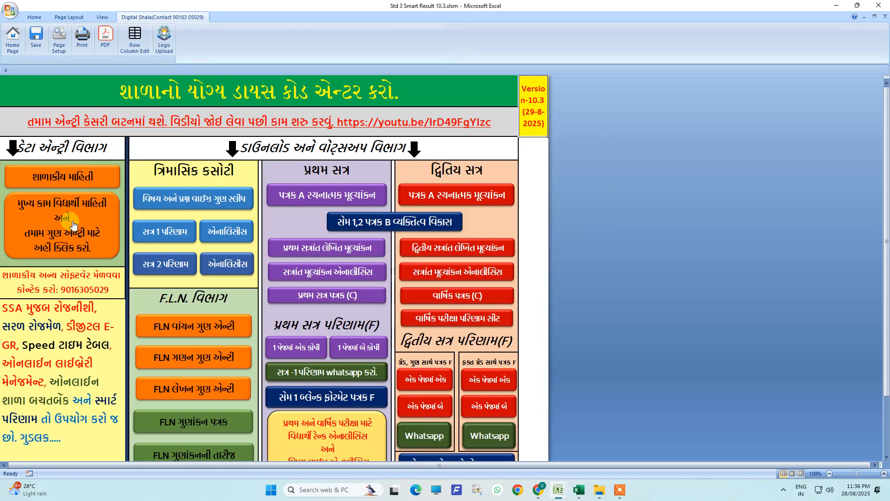
Clear both students' first-semester Gujarati formative assessment marks on the data entry page
left_click(73, 218)
left_click_drag(234, 260, 236, 282)
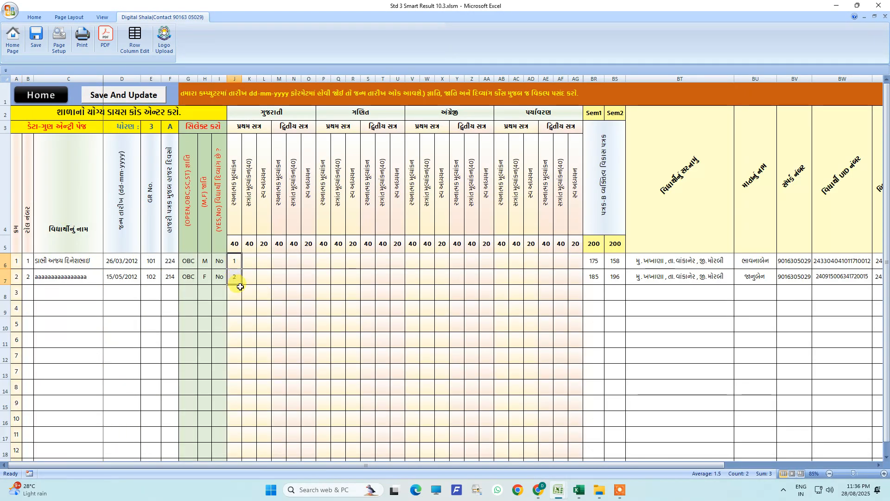
left_click(235, 262)
left_click_drag(237, 264, 237, 280)
key("Delete")
left_click(244, 317)
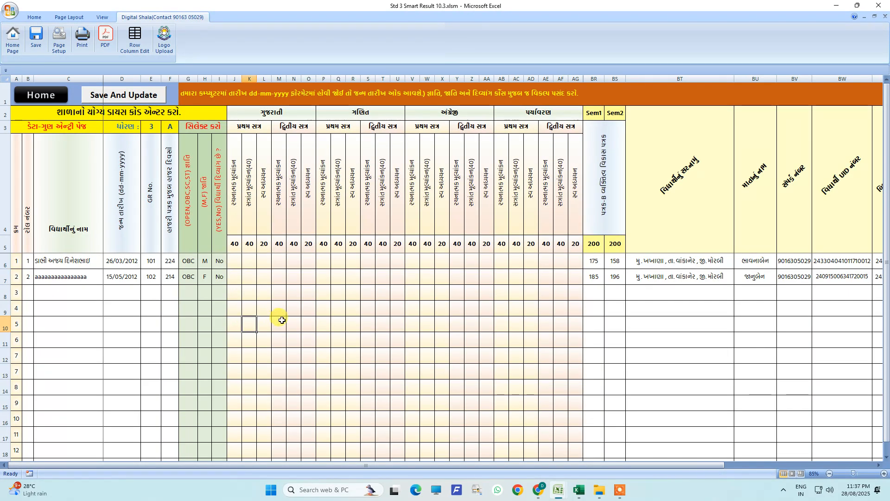
Review the students' address, mother's name, contact, UID and PEN number columns on the data entry page and return home
left_click_drag(354, 465, 500, 477)
left_click_drag(461, 262, 459, 277)
left_click_drag(512, 260, 552, 282)
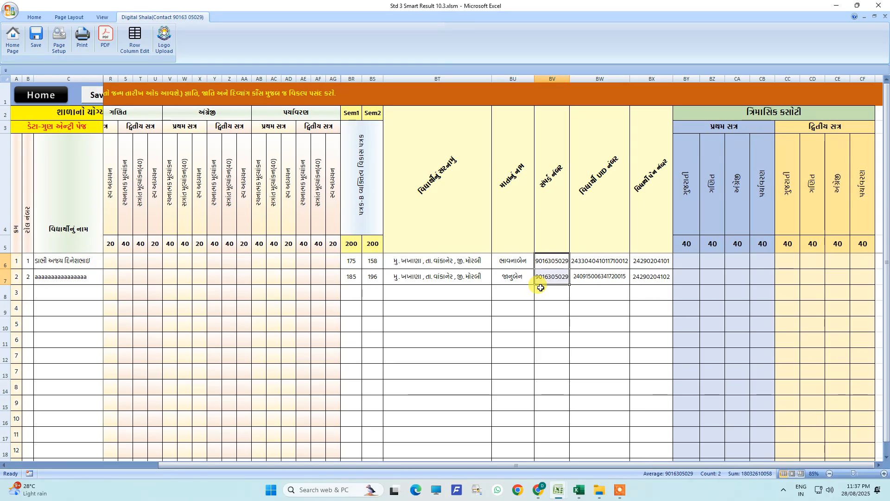
left_click_drag(597, 258, 600, 275)
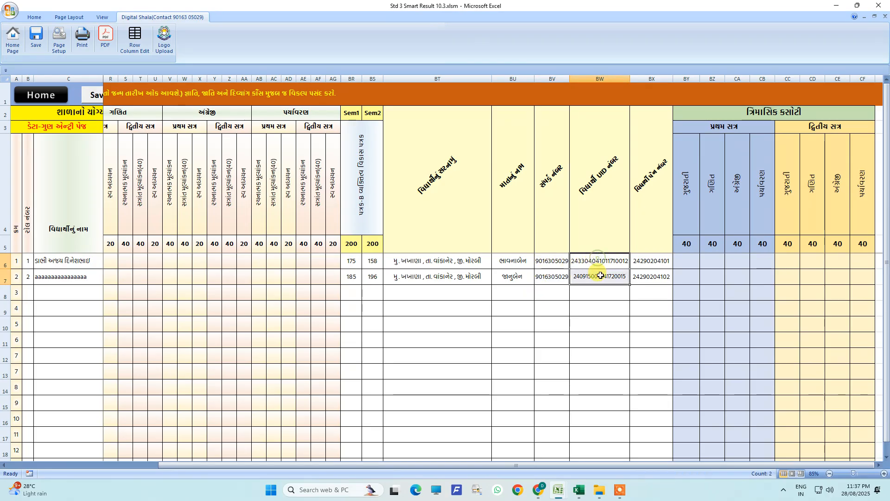
left_click_drag(649, 265, 653, 277)
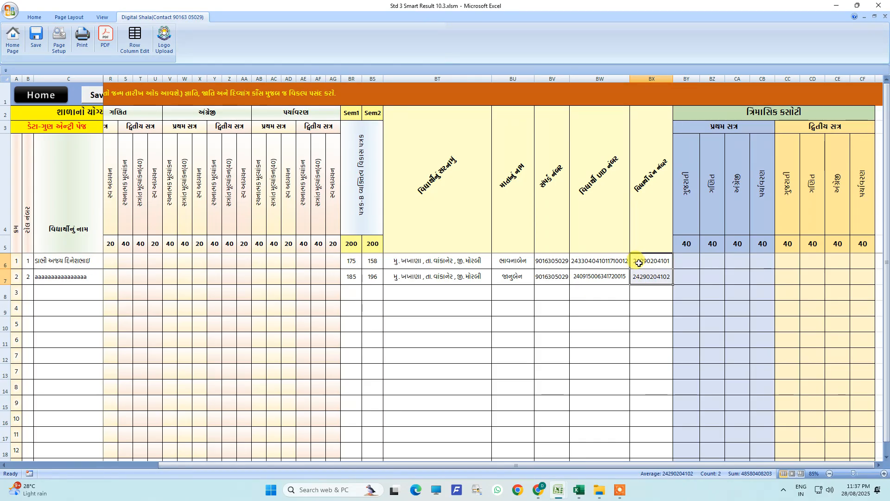
left_click_drag(417, 260, 636, 279)
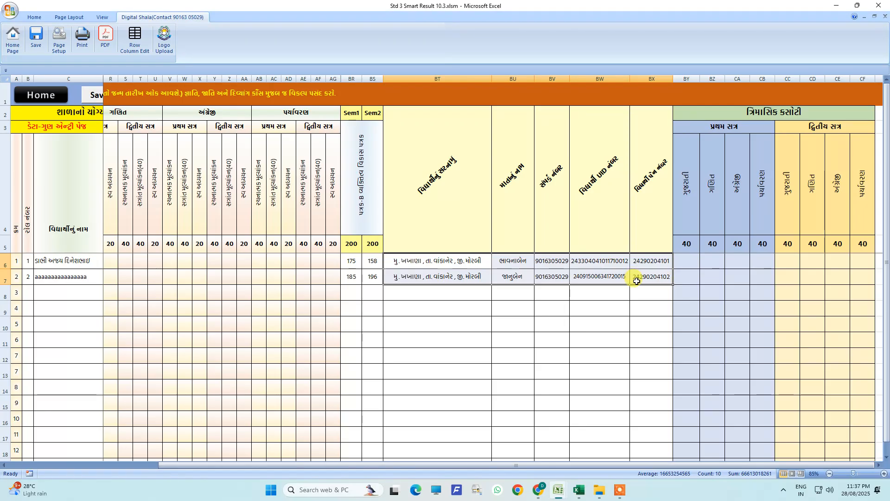
left_click(44, 96)
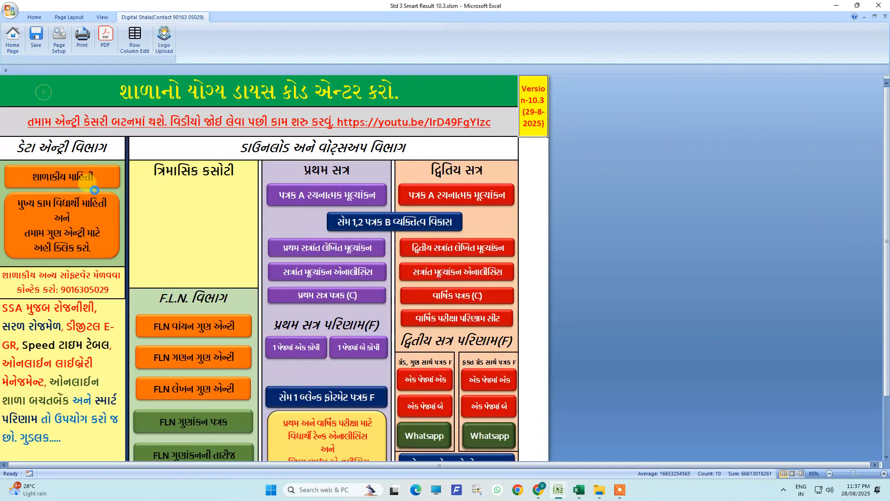
Open the first-semester result with one copy per page, check its student details and subject marks, and return home
scroll(282, 364, "down", 1)
left_click(294, 308)
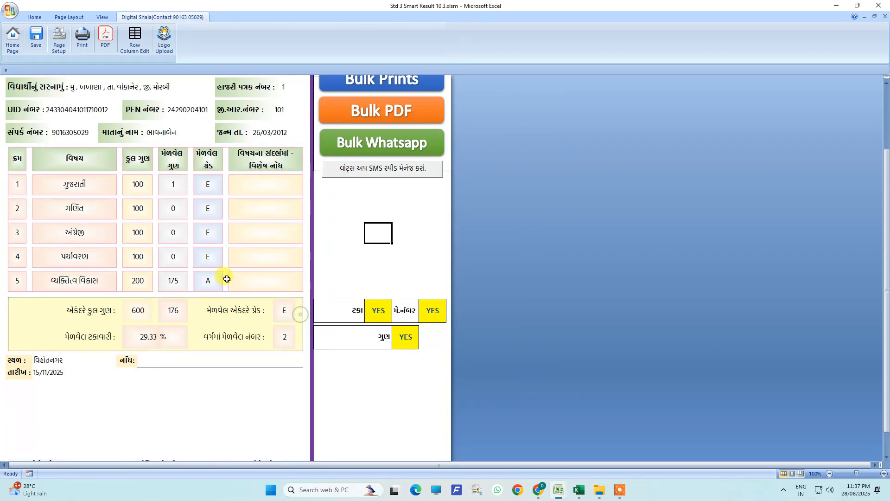
left_click(83, 207)
left_click(185, 209)
scroll(185, 285, "down", 2)
scroll(185, 285, "up", 2)
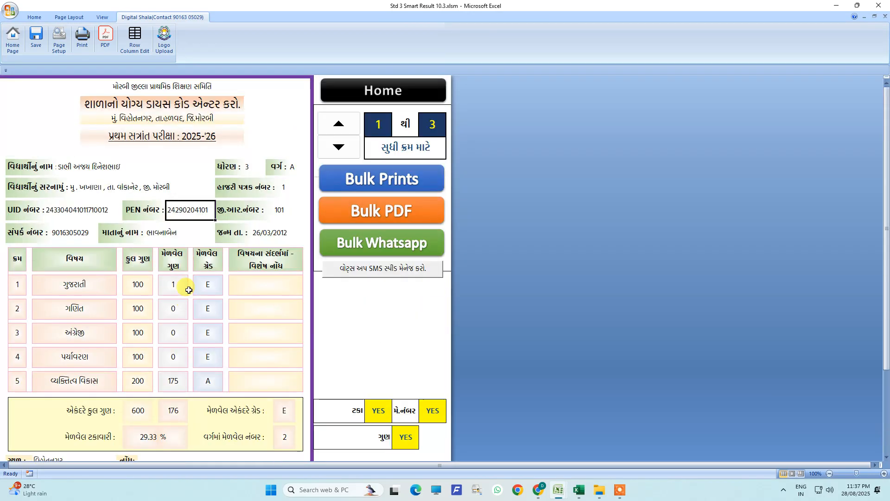
left_click(388, 91)
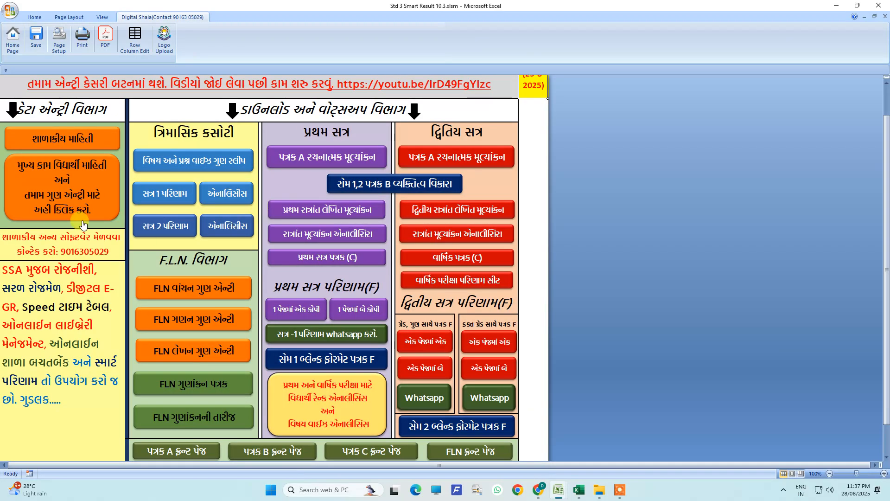